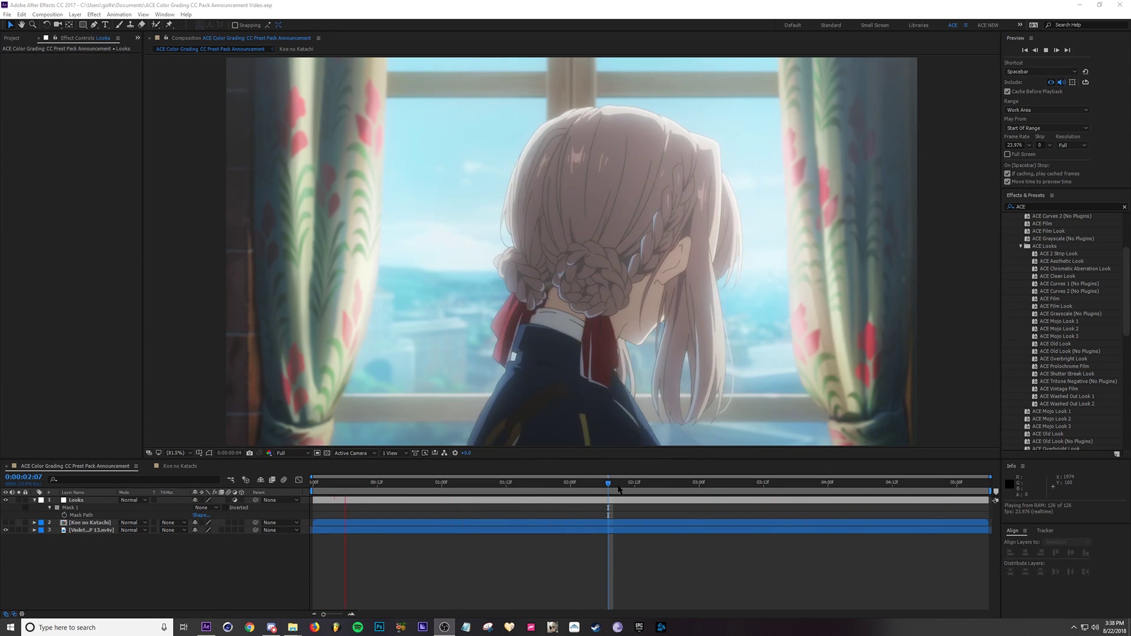
Stop the preview and toggle the Koe no Katachi layer's visibility to view both clips in the composition
key("space")
left_click(6, 522)
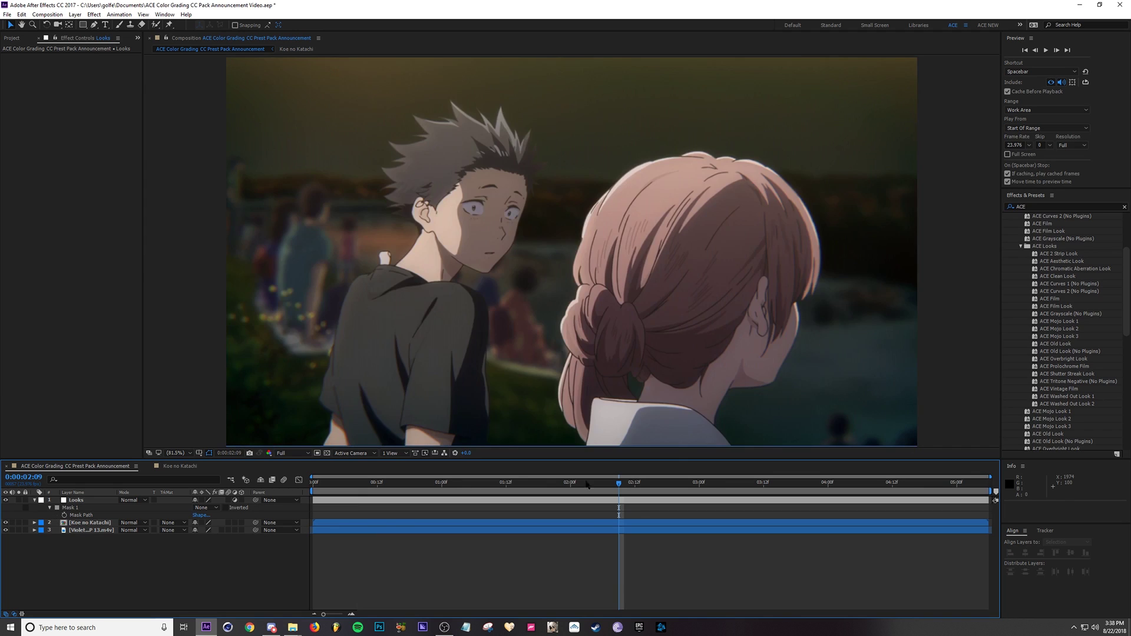
left_click_drag(615, 482, 672, 482)
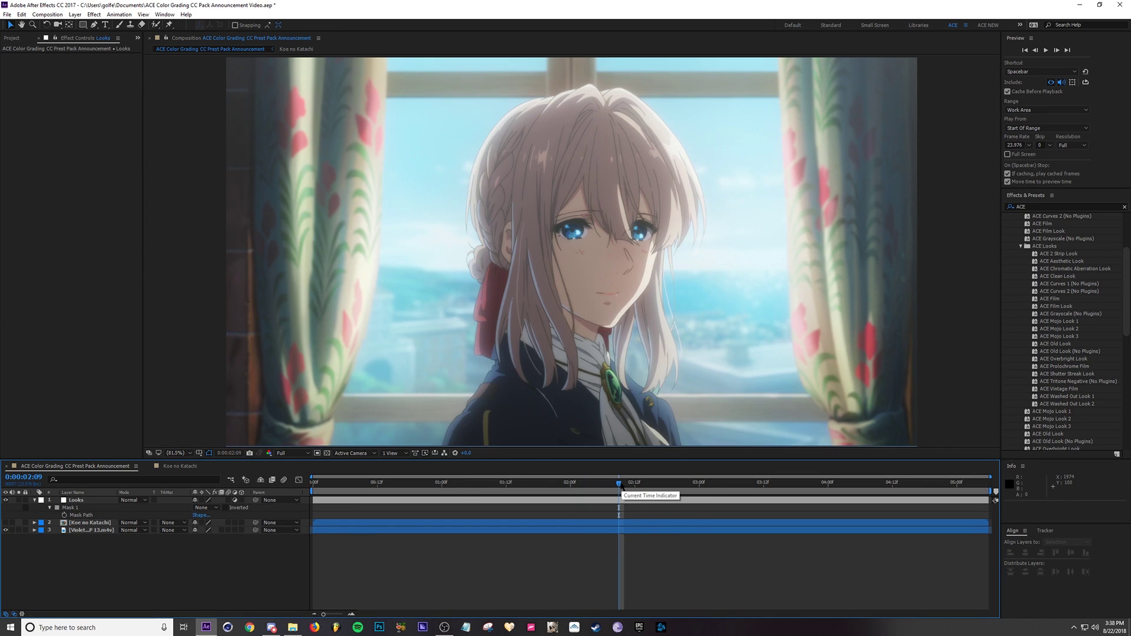
Switch to File Explorer and view the 7-Zip extraction options for the zipped ACE Looks archive in the ACE Presets folder
left_click(292, 627)
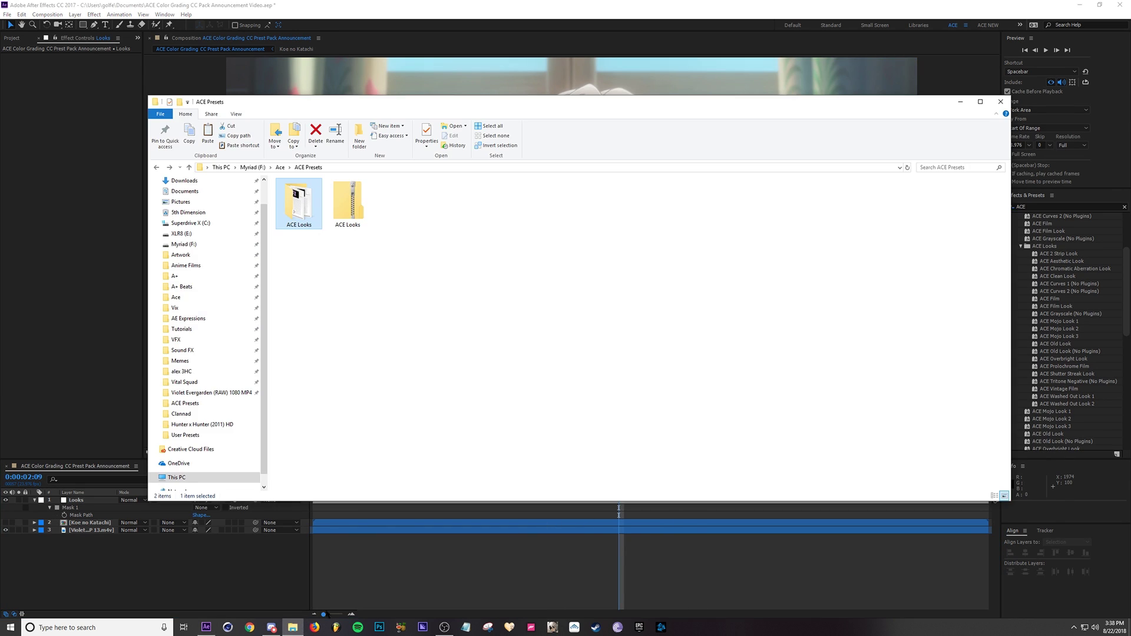
left_click(344, 220)
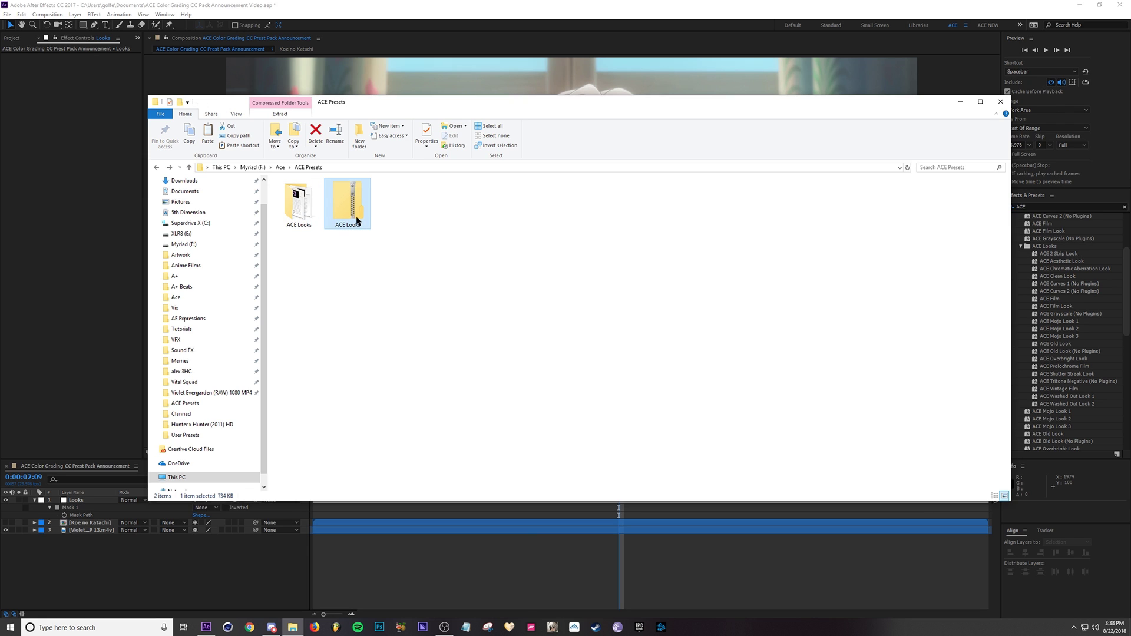
right_click(355, 218)
mouse_move(391, 257)
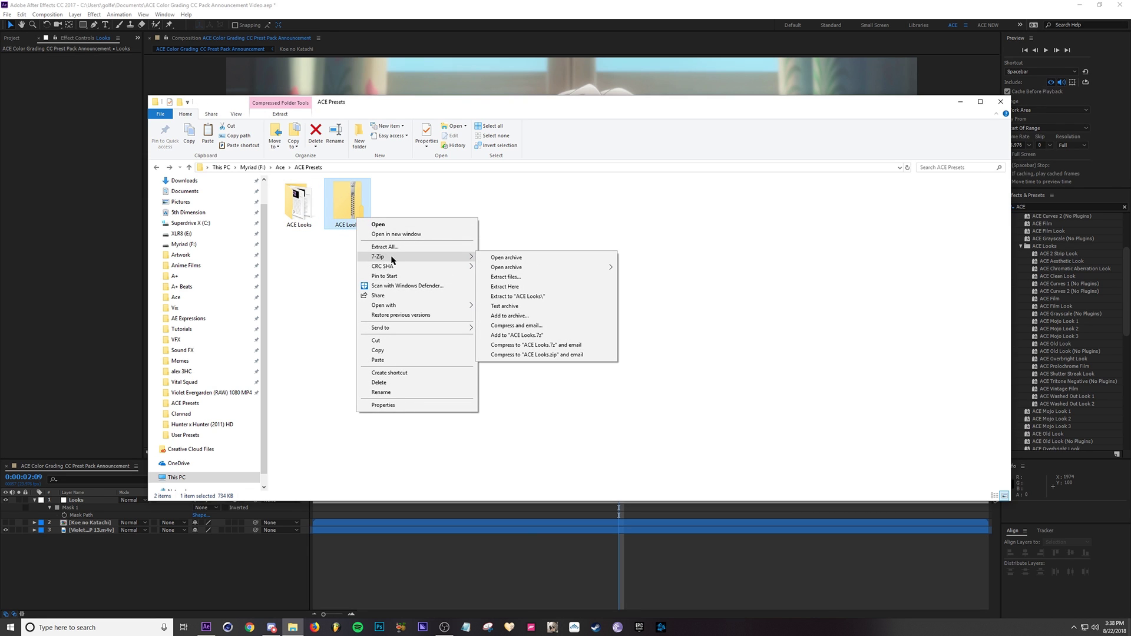
left_click(712, 319)
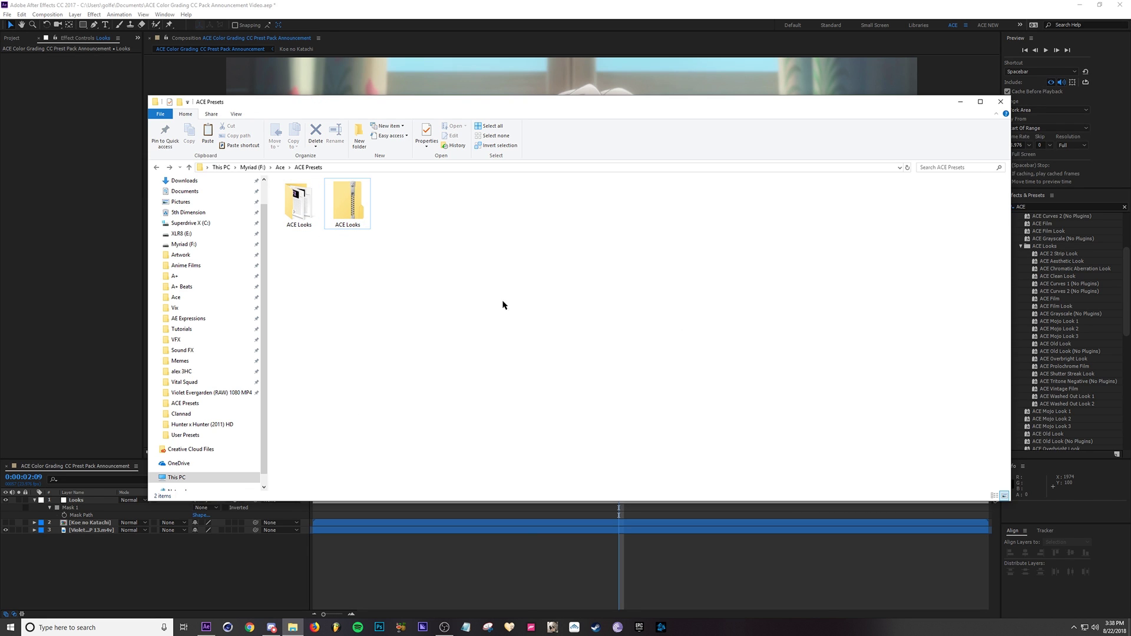
Copy the unzipped ACE Looks folder and open the User Presets folder under Documents > Adobe > After Effects CC 2017
left_click(298, 207)
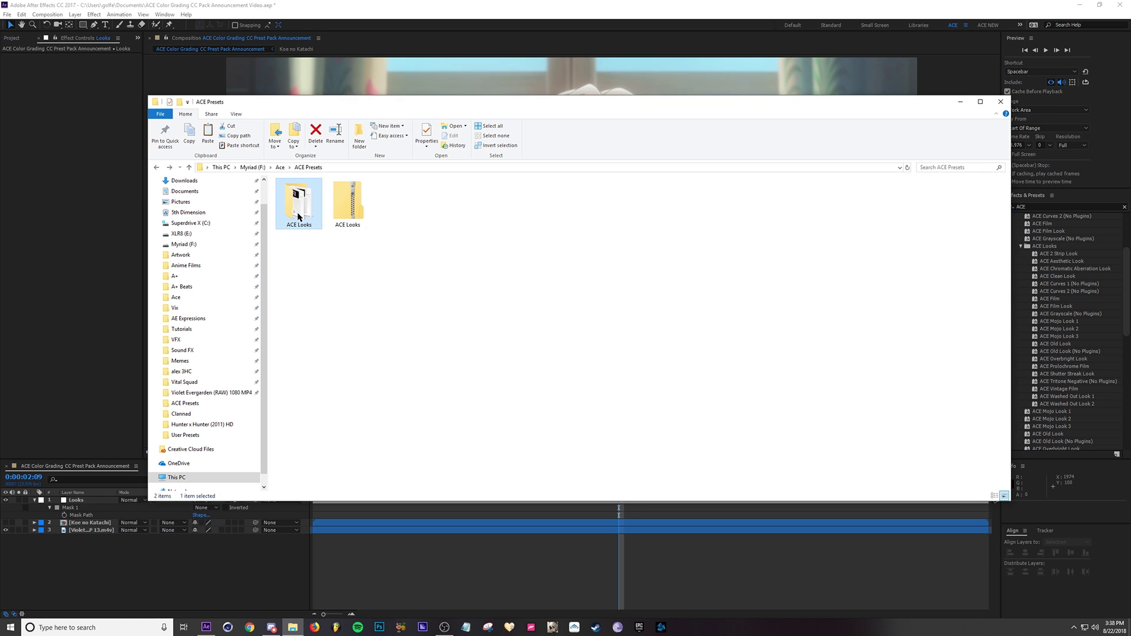
scroll(196, 230, "up", 1)
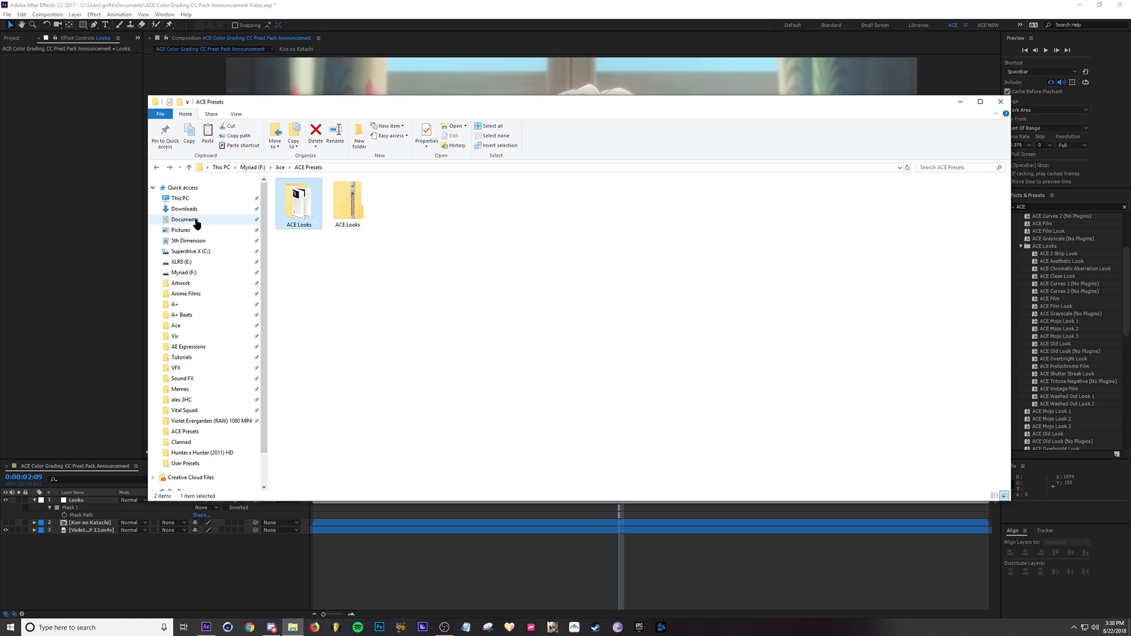
left_click(196, 220)
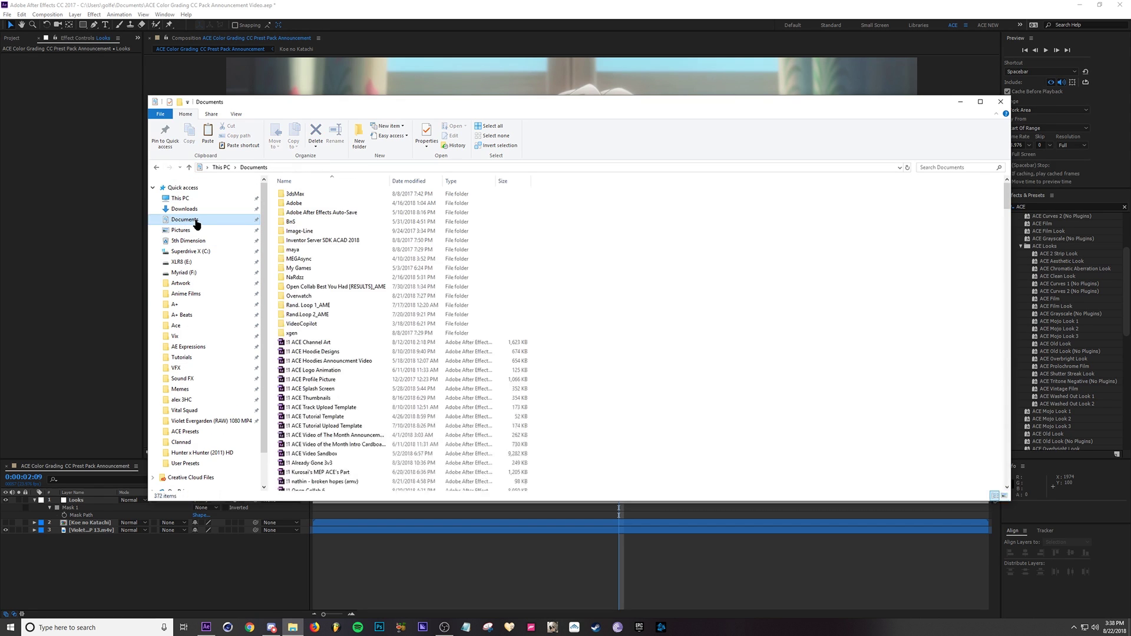
double_click(318, 204)
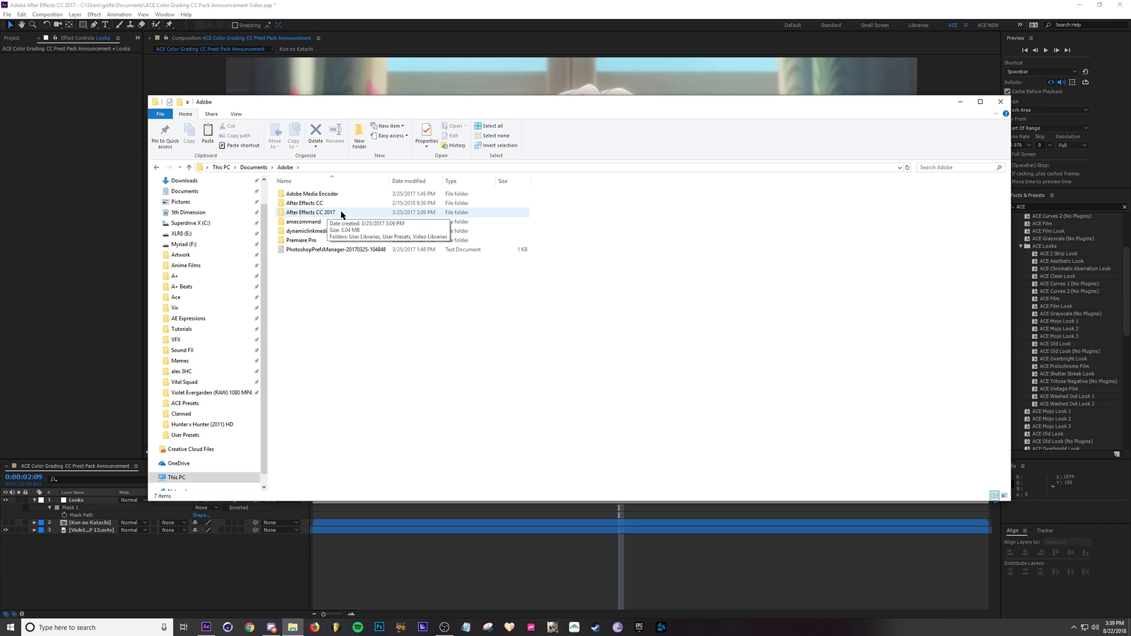
double_click(340, 213)
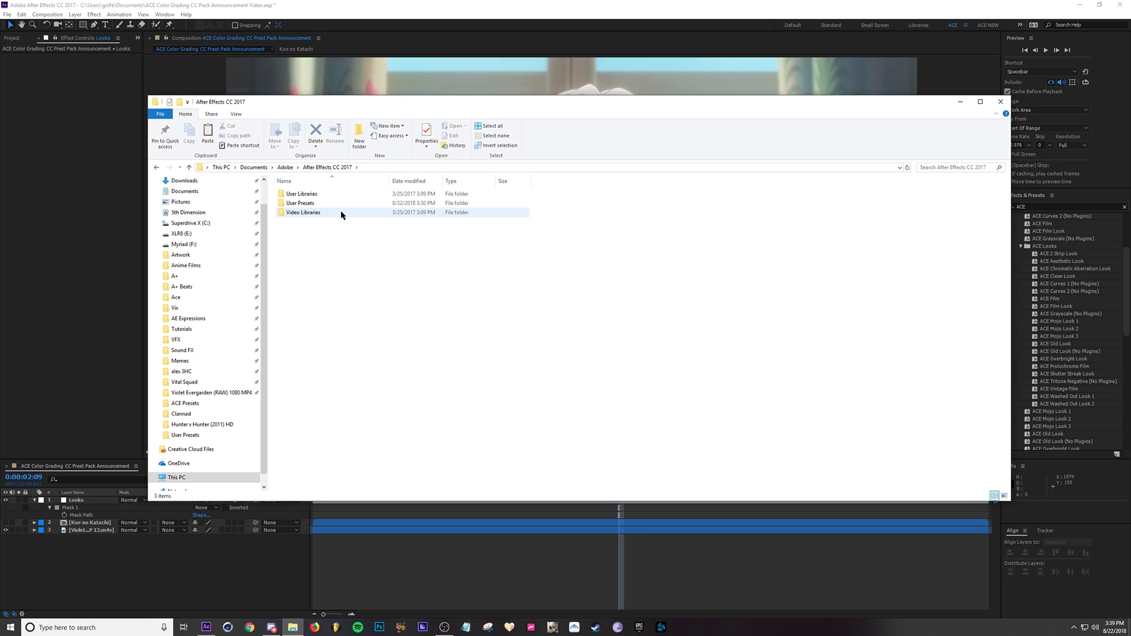
left_click(301, 204)
double_click(301, 204)
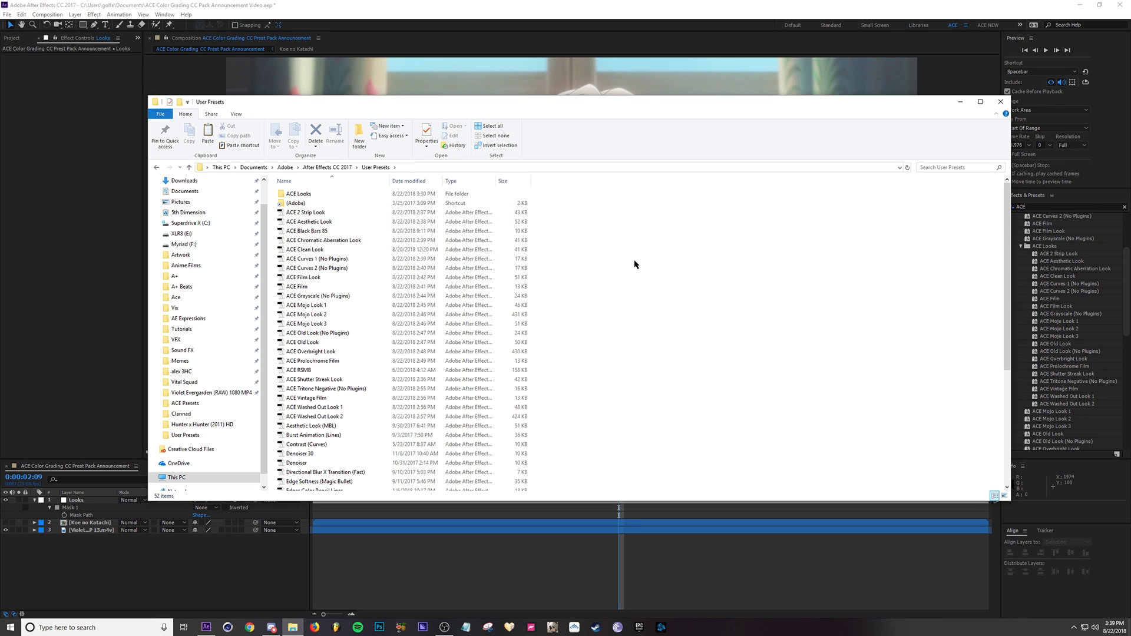
Paste the ACE Looks folder into User Presets, skipping files with the same names, and return to After Effects
key("ctrl+v")
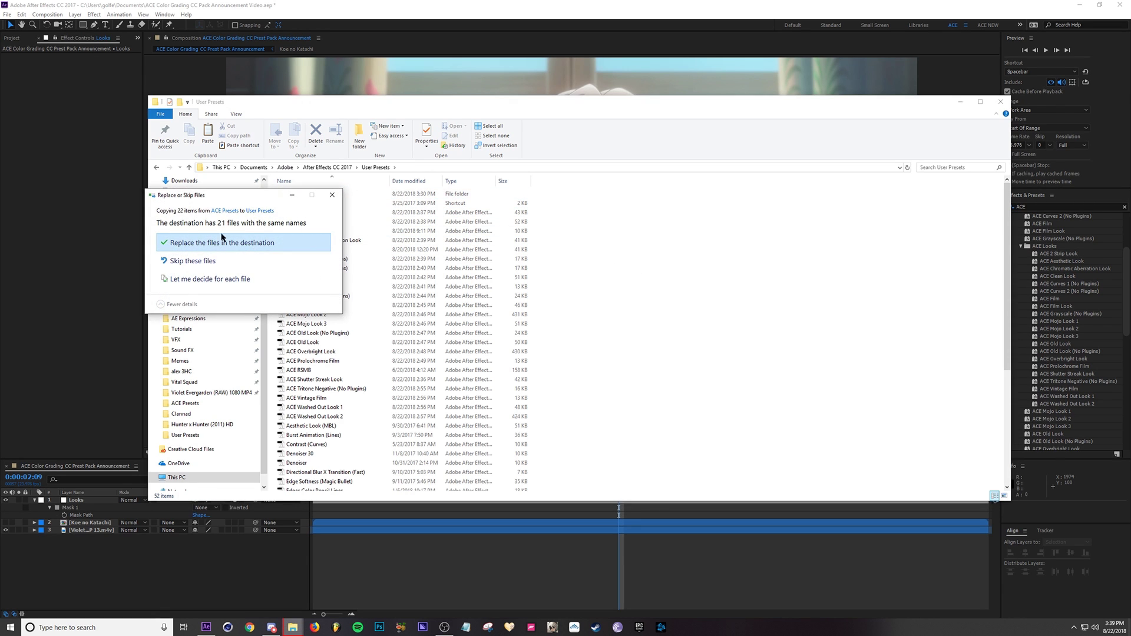
left_click(209, 260)
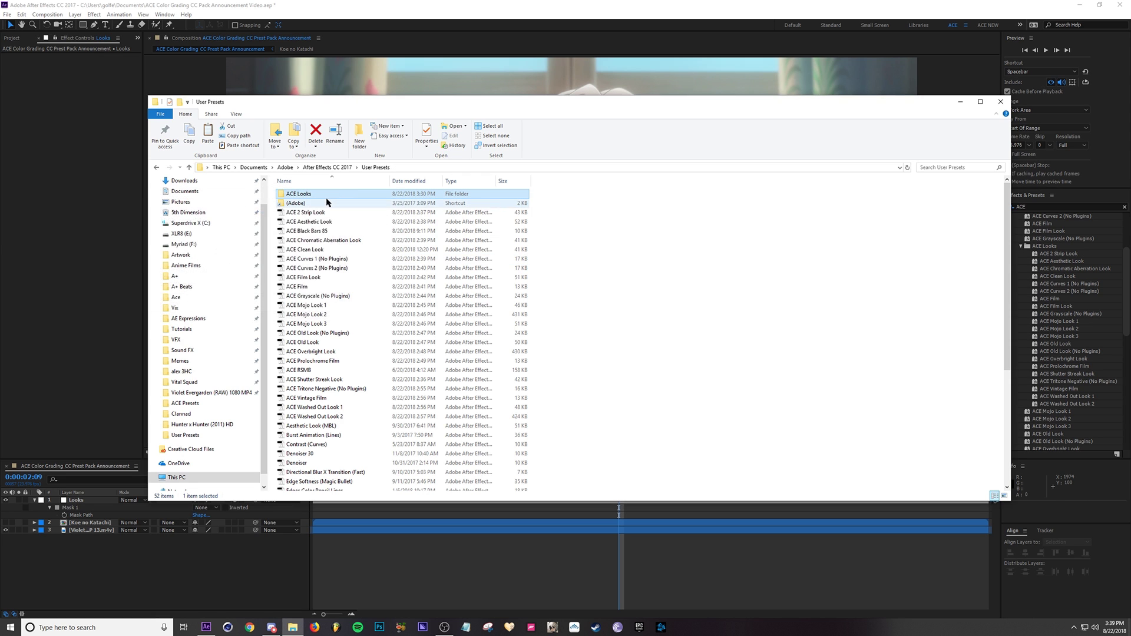
left_click(960, 101)
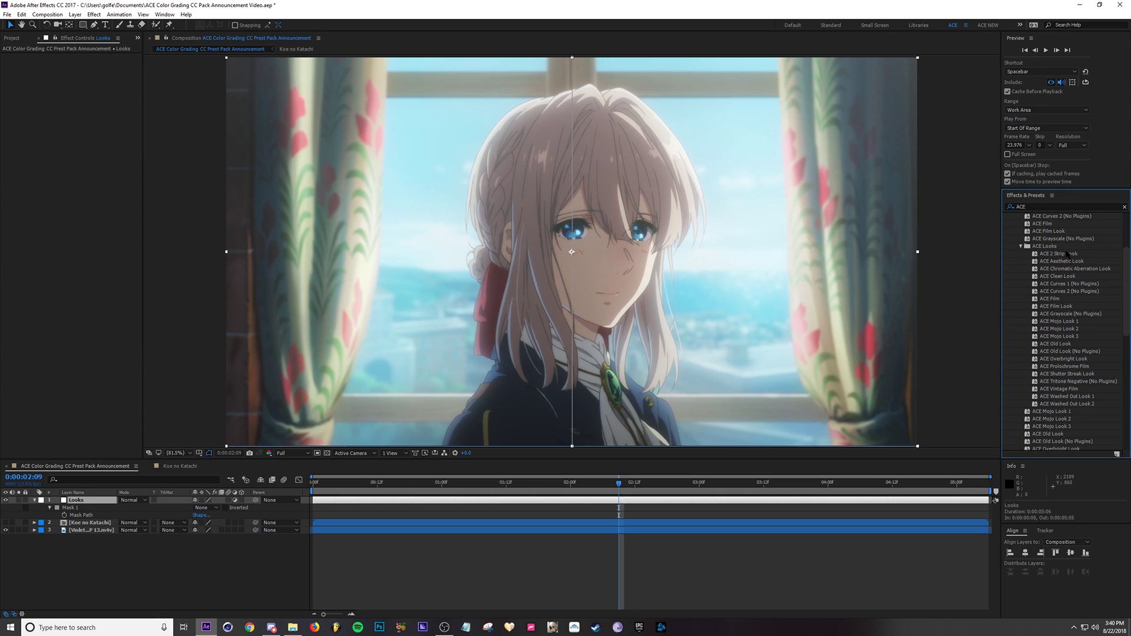
Apply the ACE 2 Strip Look preset from the ACE Looks folder to the Looks layer
left_click(1067, 254)
double_click(1066, 258)
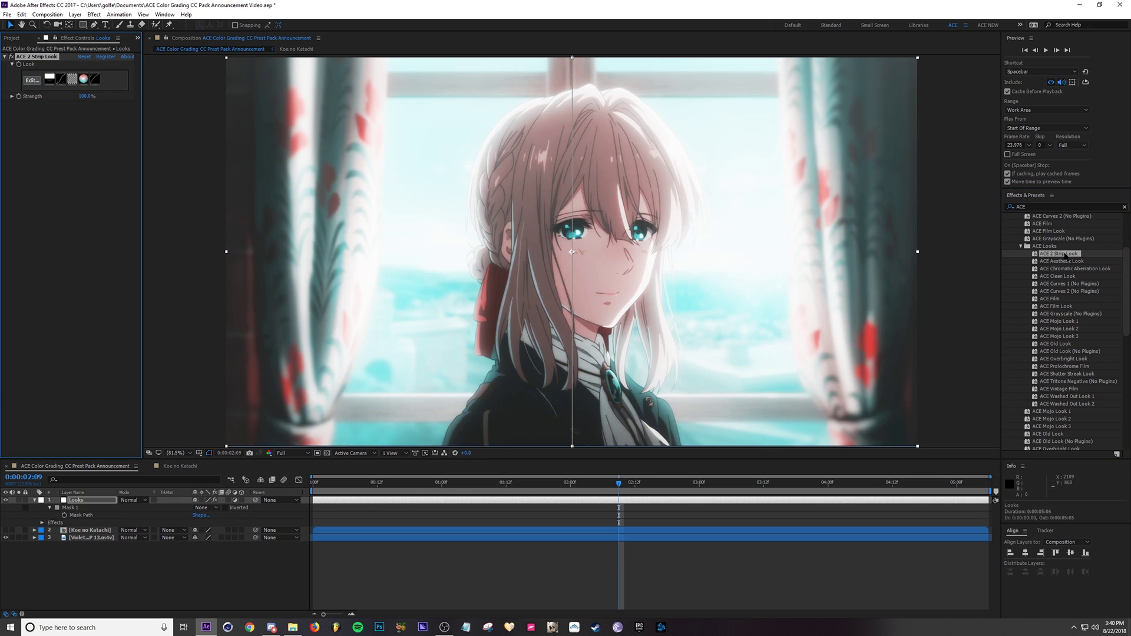
left_click(83, 507)
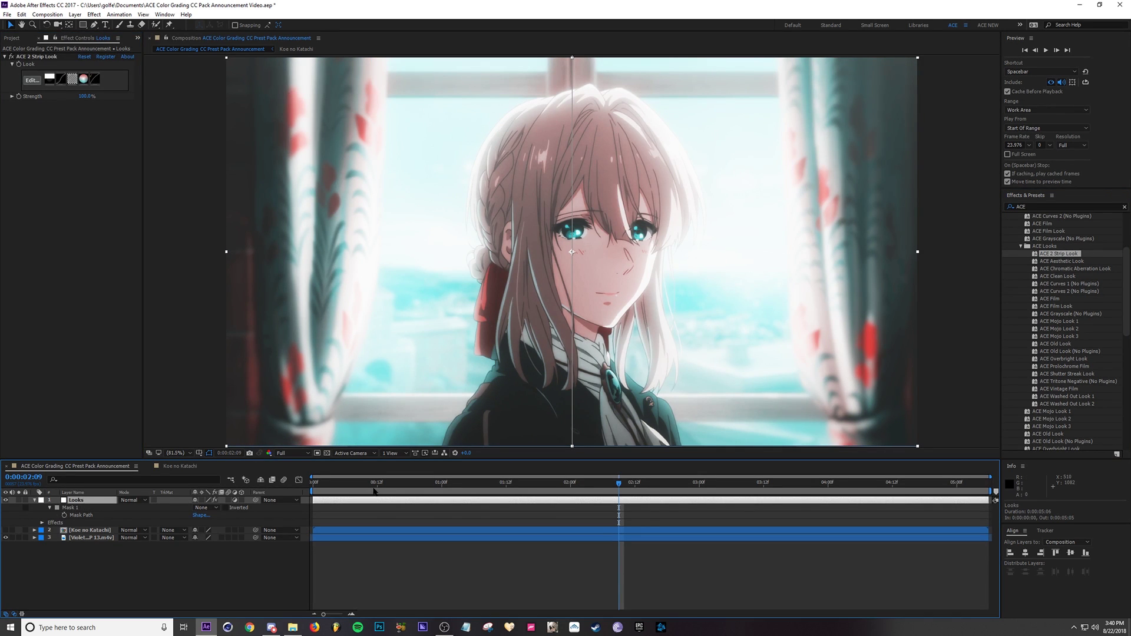
left_click(459, 515)
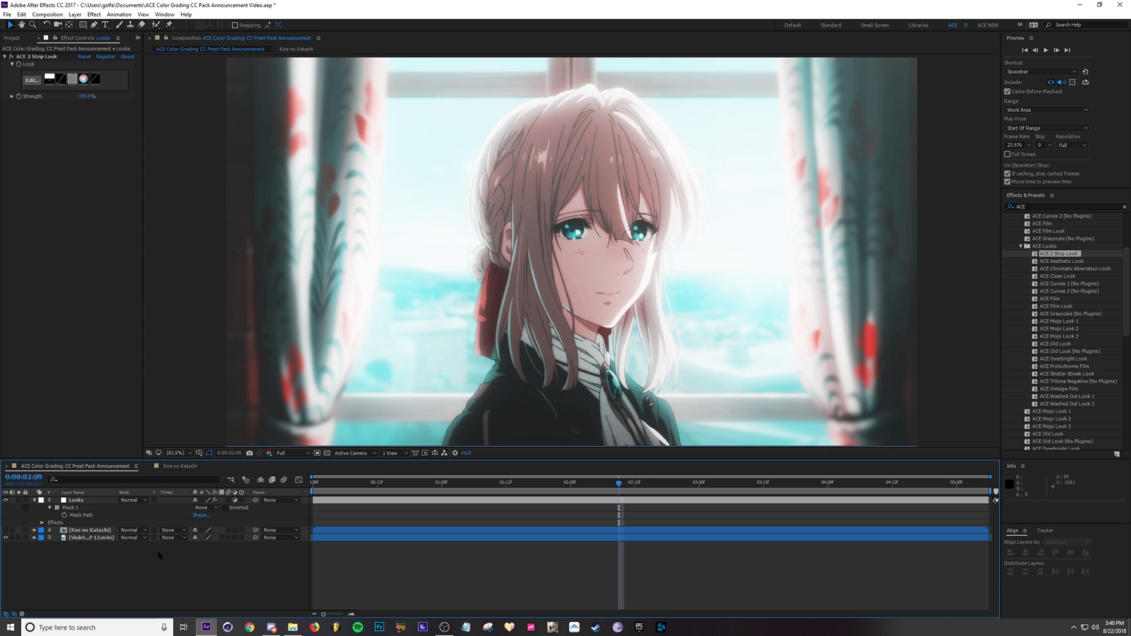
Set the Looks layer's Mask 1 mode to Add for a split comparison of the frame
left_click(64, 522)
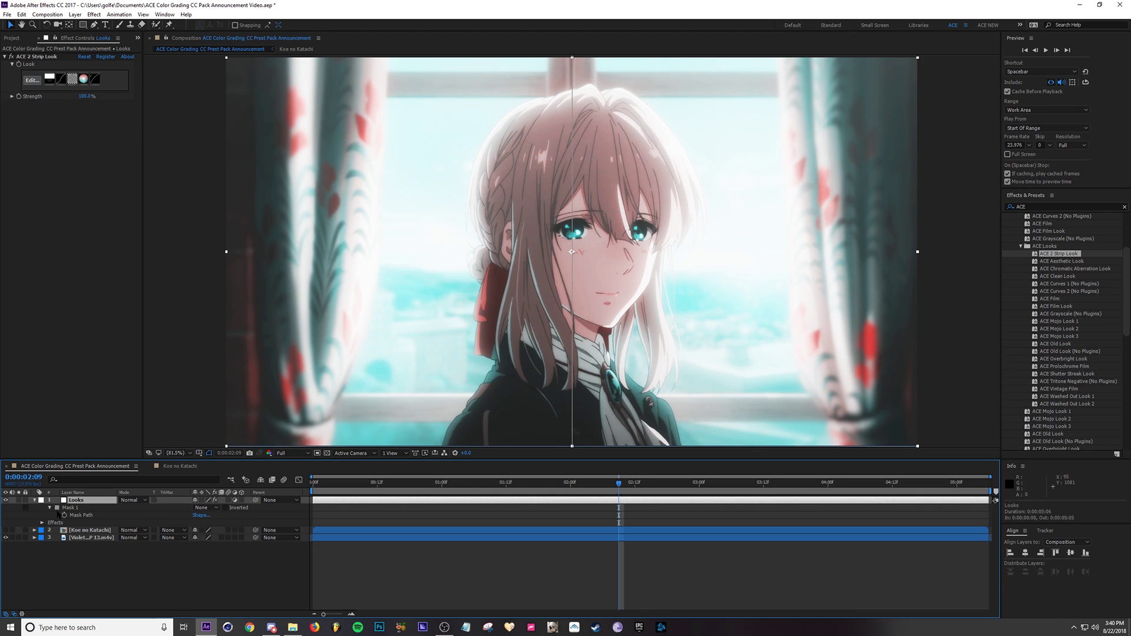
left_click(206, 507)
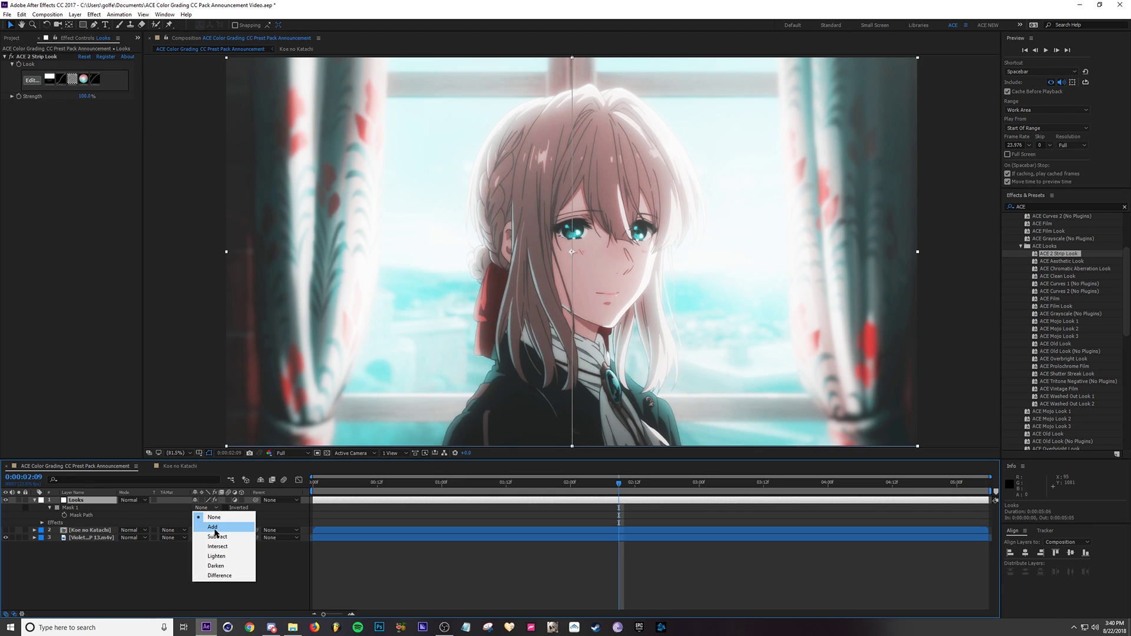
left_click(215, 530)
left_click(429, 512)
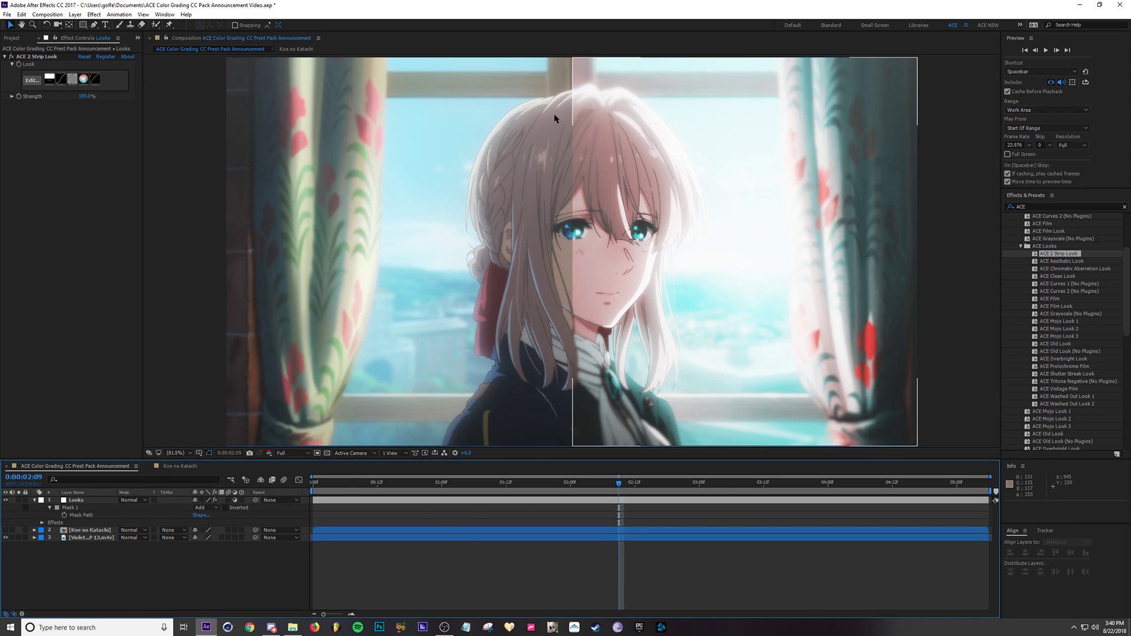
Show the Koe no Katachi layer, check the split at 0:00:00:23, and set Mask 1's mode to None
left_click(5, 530)
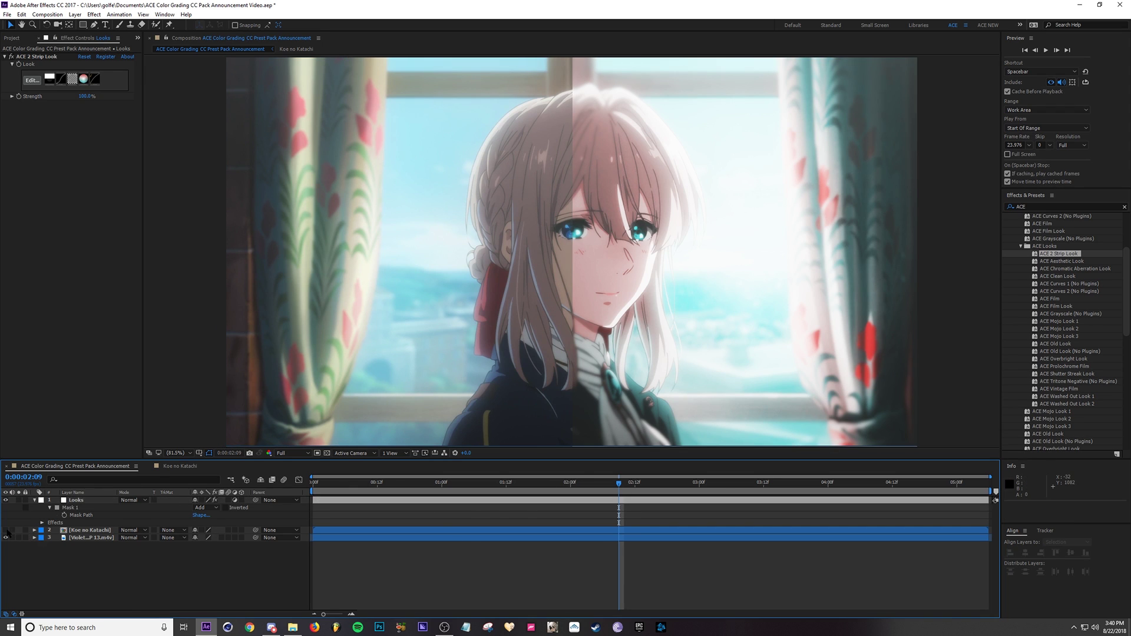
left_click_drag(610, 482, 439, 497)
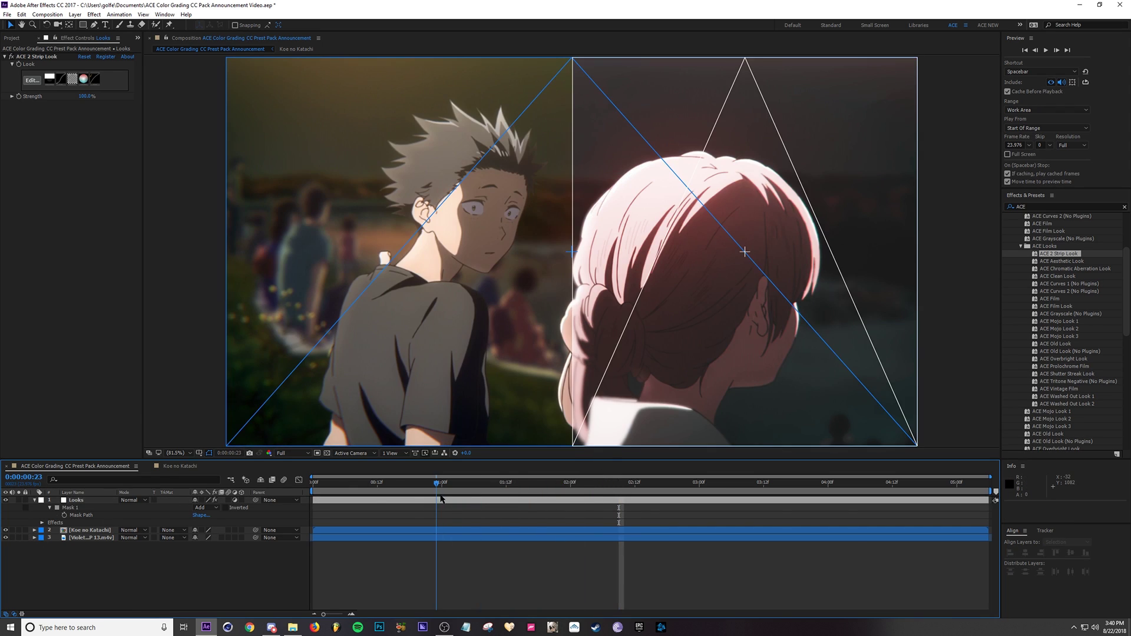
left_click(200, 507)
left_click(203, 512)
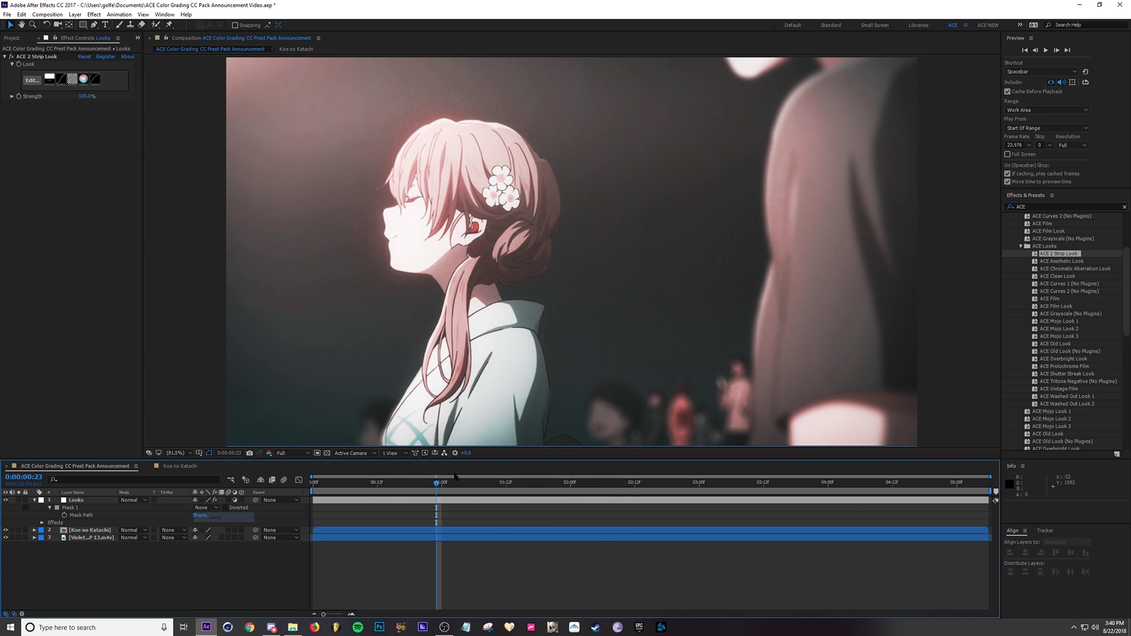
Scrub to 0:00:04:01 and toggle the Looks layer's visibility to compare the graded and ungraded footage
left_click(468, 483)
left_click_drag(484, 488, 834, 488)
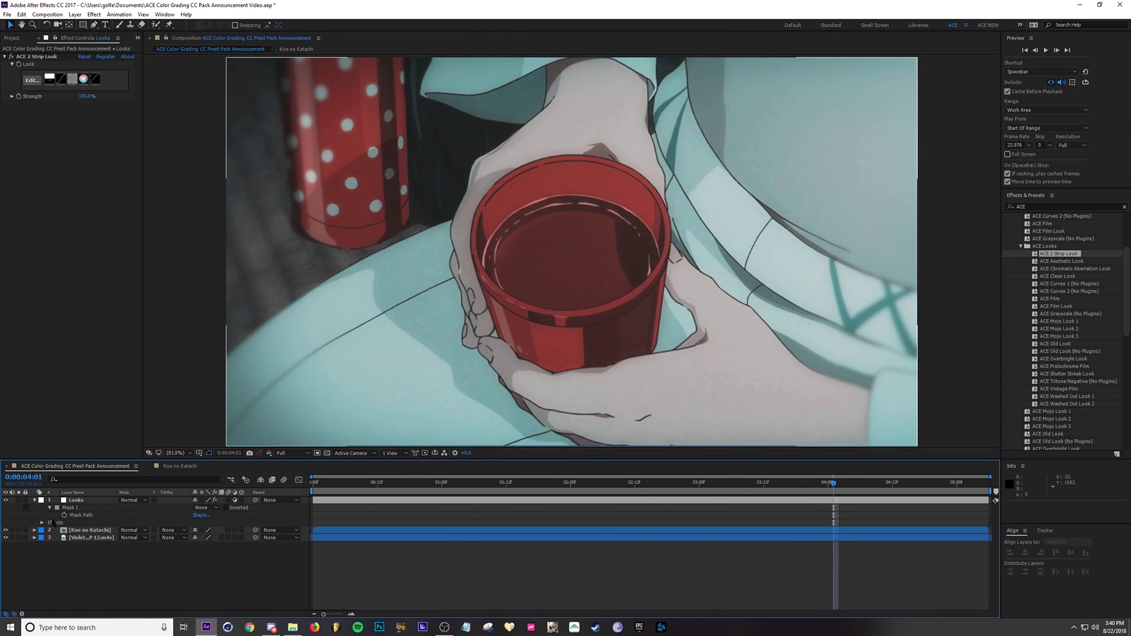
left_click(5, 500)
left_click(6, 500)
left_click(6, 500)
left_click(5, 500)
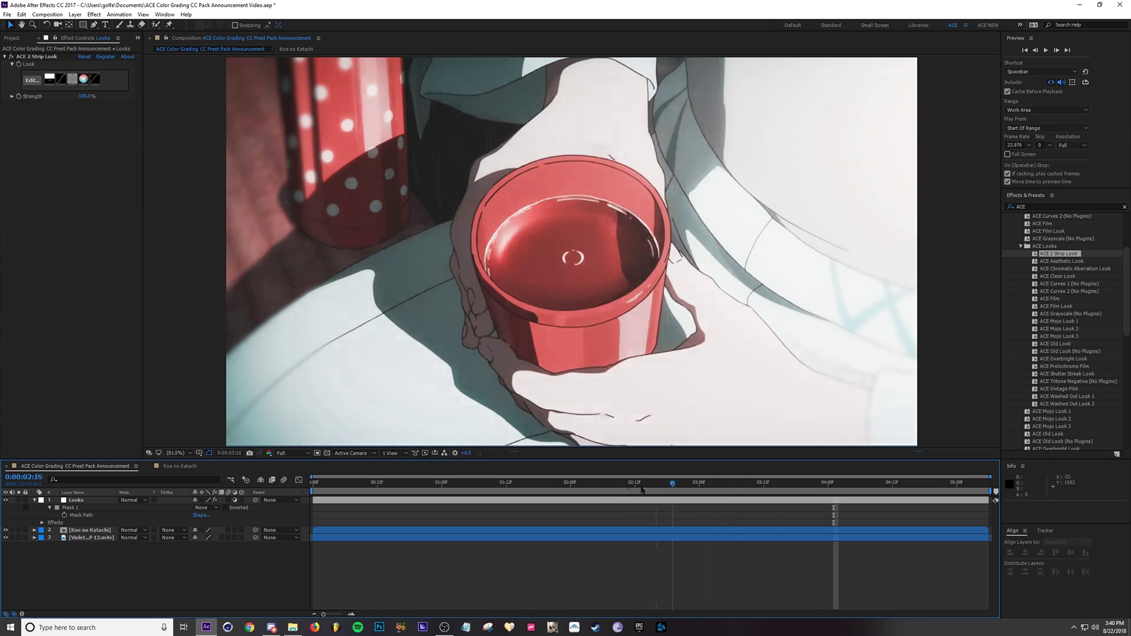
Go to 0:00:02:08 and delete the ACE 2 Strip Look effect from the Looks layer
left_click(613, 482)
left_click(569, 501)
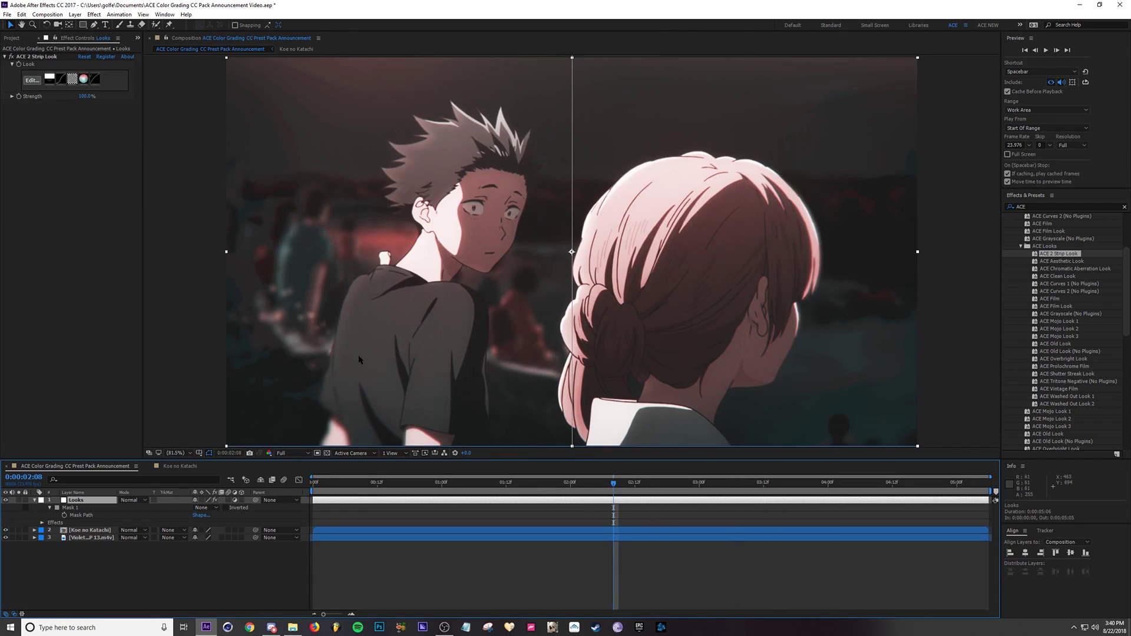
left_click(62, 69)
key("Delete")
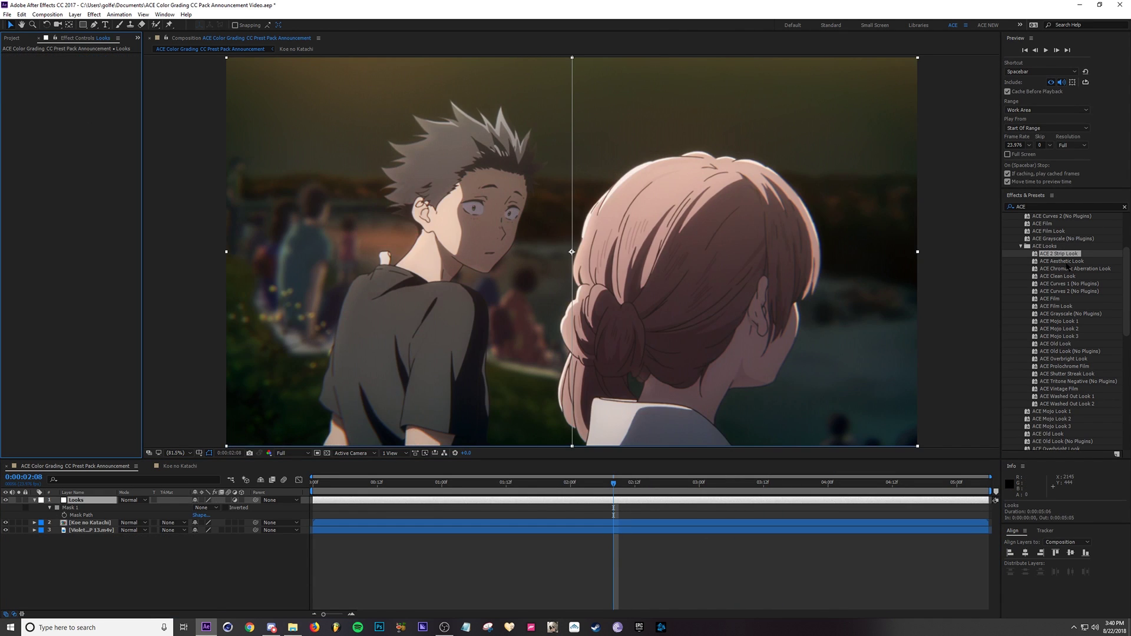
Hide the Koe no Katachi layer at 0:00:02:01 and apply the ACE Aesthetic Look preset to the Violet Evergarden clip
left_click(575, 481)
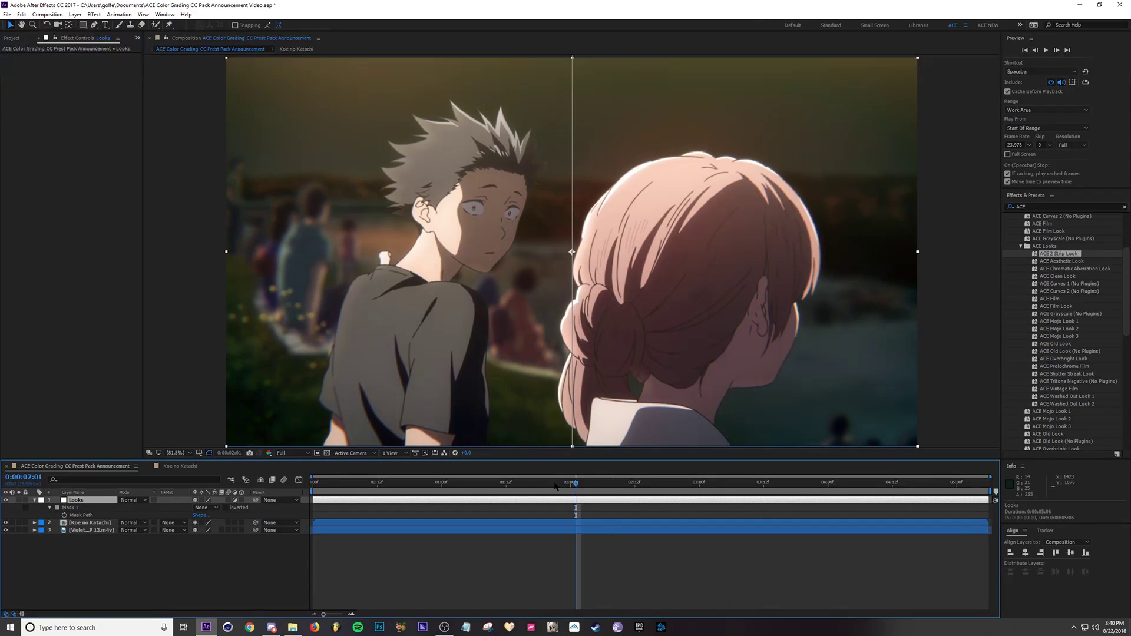
left_click(5, 523)
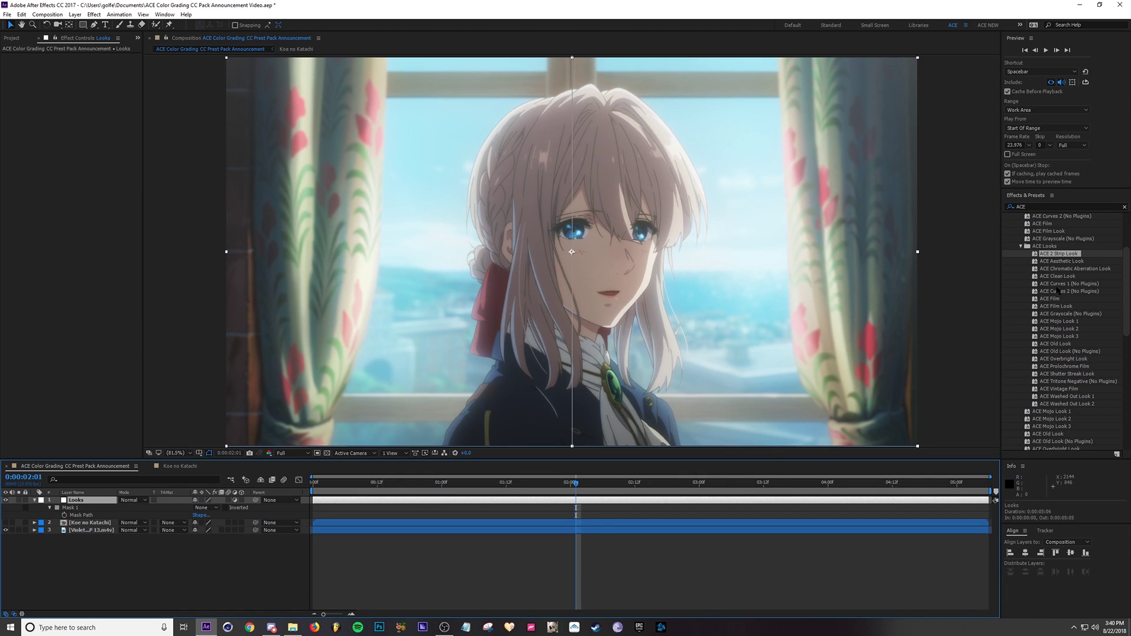
left_click(89, 530)
left_click_drag(1066, 263, 418, 424)
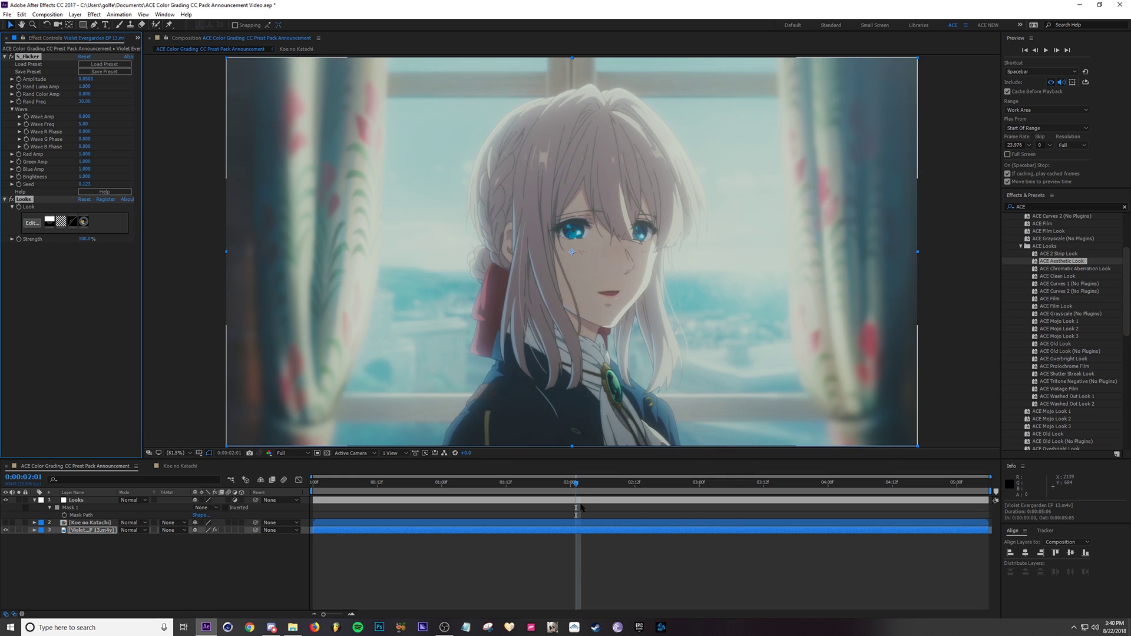
Set the Looks layer's Mask 1 mode to Add and show the Koe no Katachi layer
left_click(207, 507)
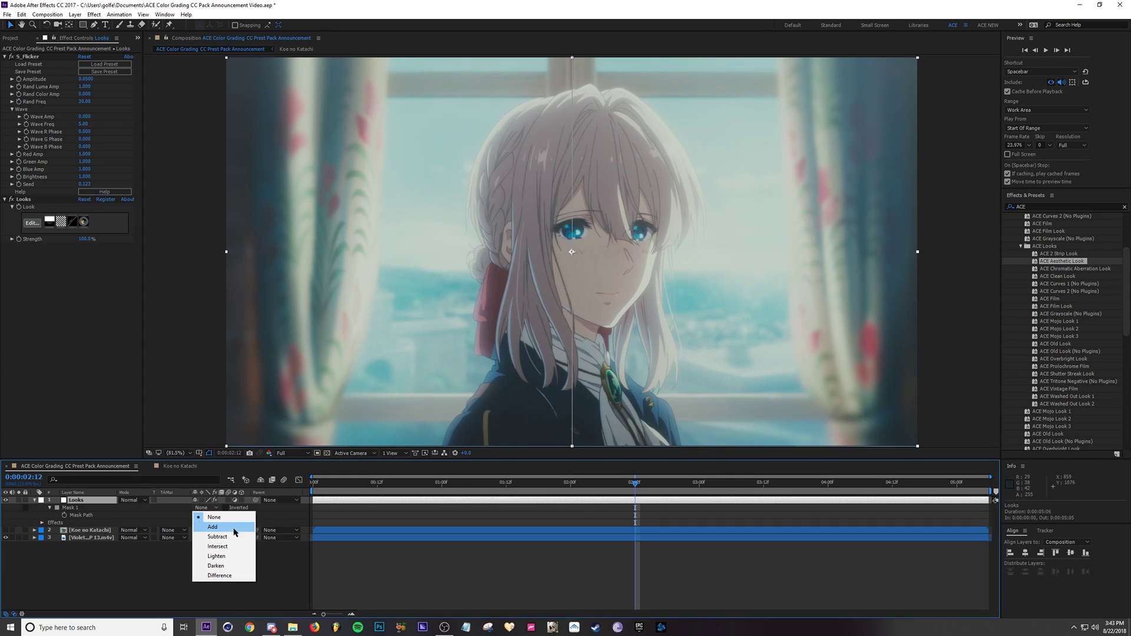
left_click(229, 528)
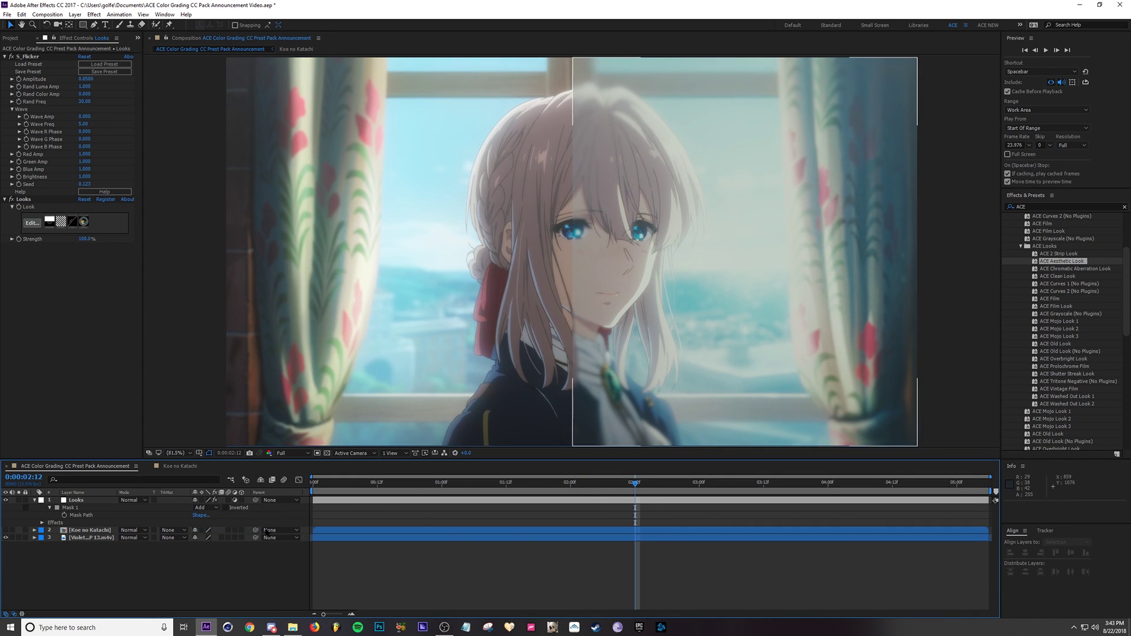
left_click(5, 530)
Set Mask 1's mode to None and view the Koe no Katachi clip with the look at 0:00:03:19
left_click(206, 507)
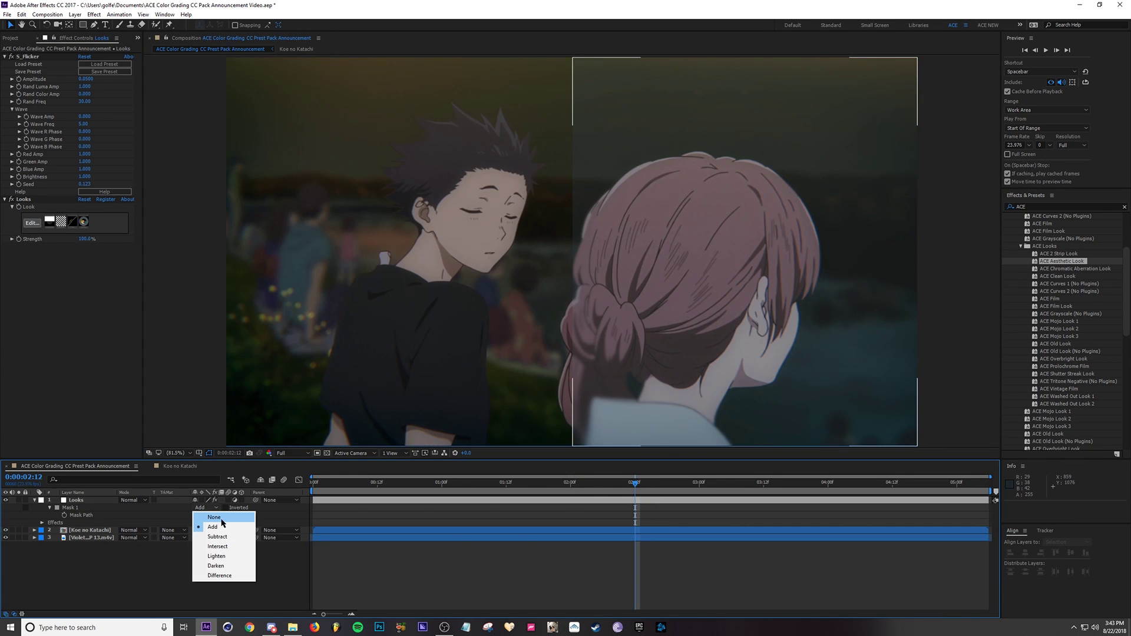
left_click(210, 518)
left_click(356, 531)
left_click_drag(629, 484, 807, 496)
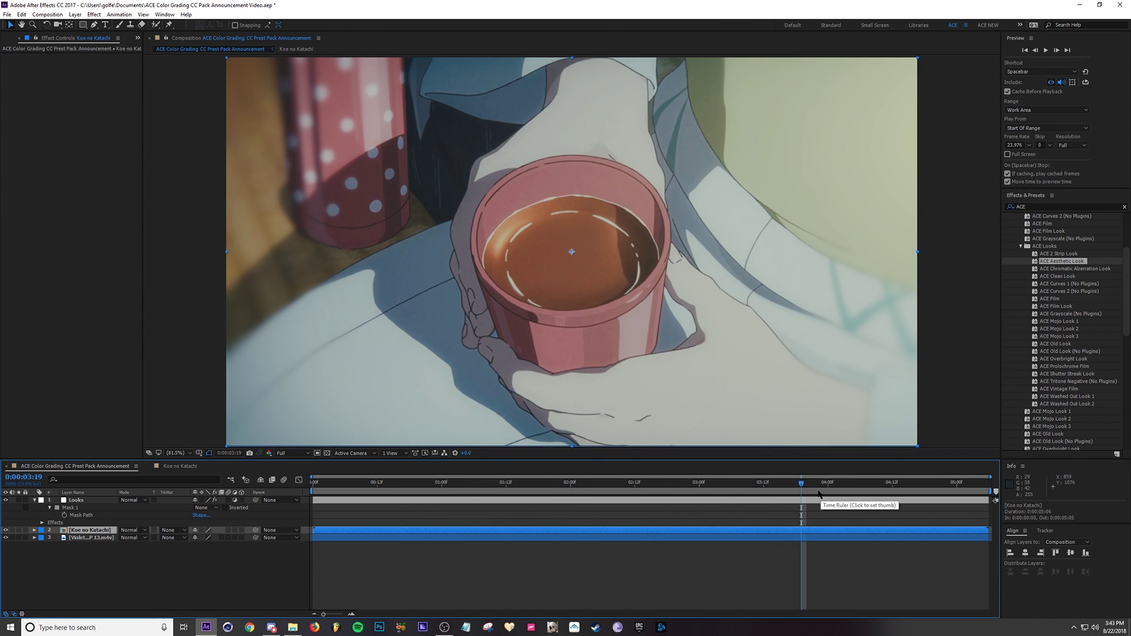
Hide the Koe no Katachi layer, save the project, and view the Violet Evergarden clip with the aesthetic look at 0:00:02:08
left_click_drag(815, 484, 591, 490)
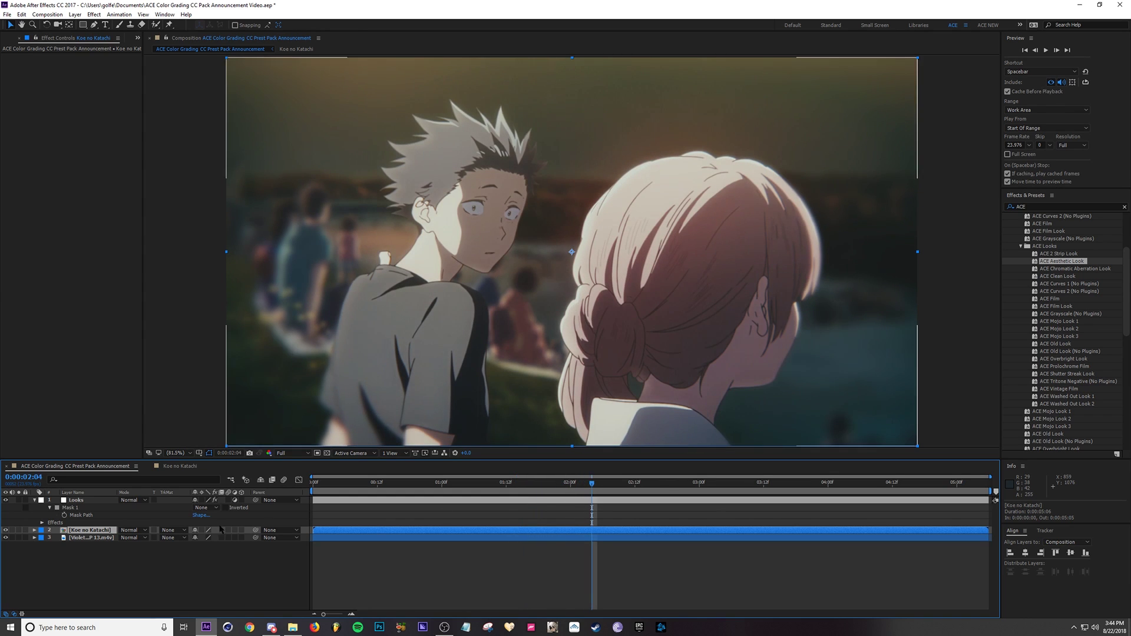
left_click(76, 500)
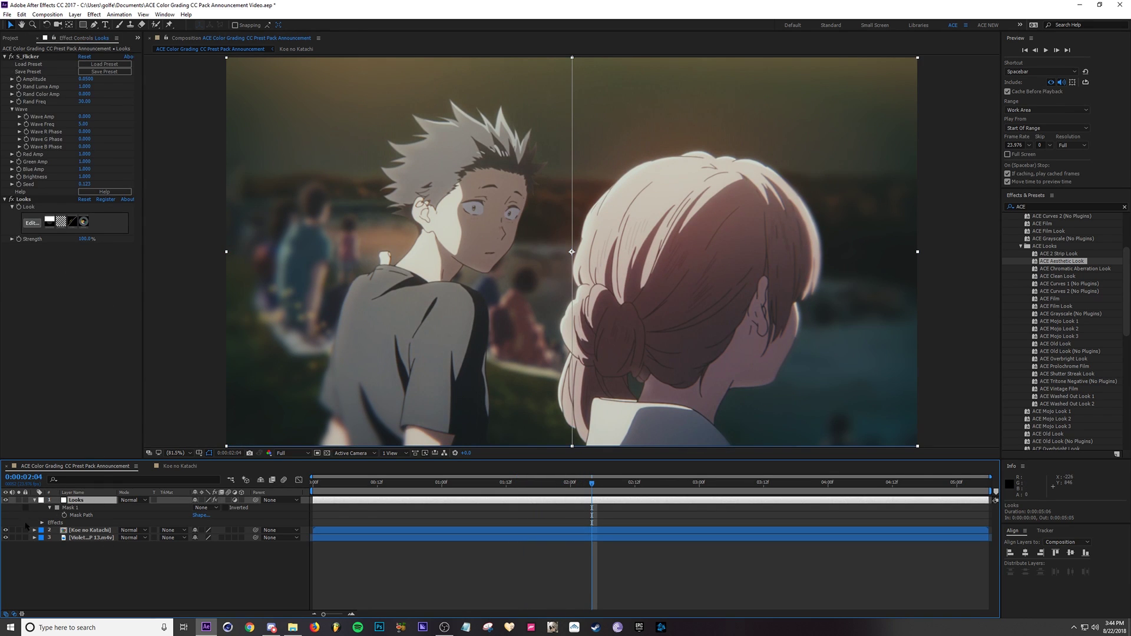
left_click(6, 530)
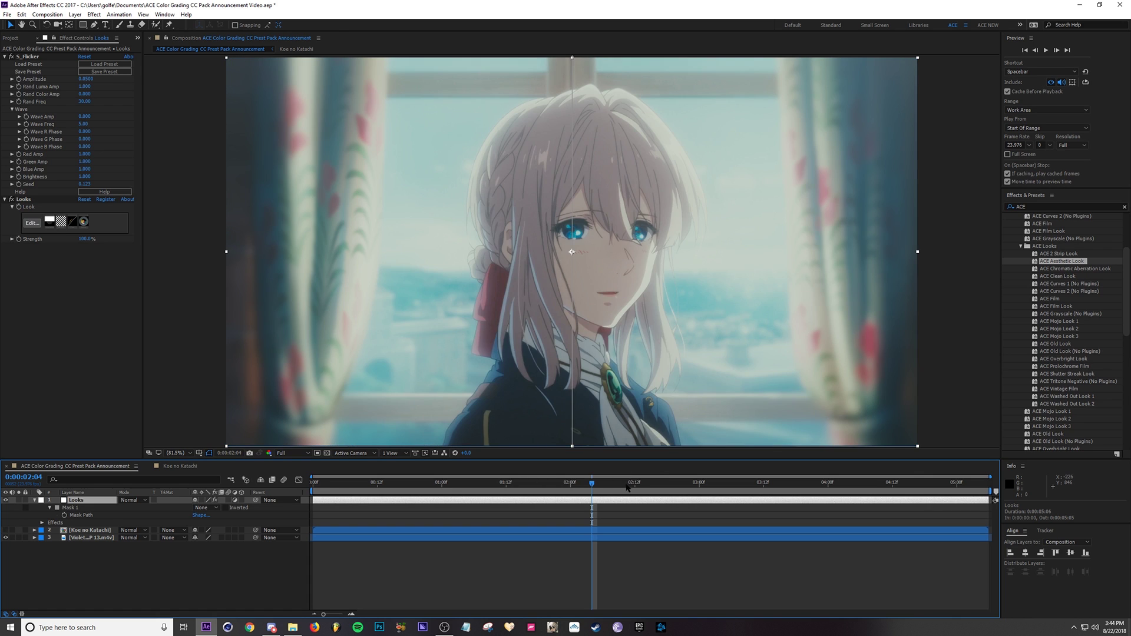
left_click_drag(626, 484, 688, 507)
left_click(687, 508)
key("ctrl+s")
left_click_drag(613, 484, 669, 517)
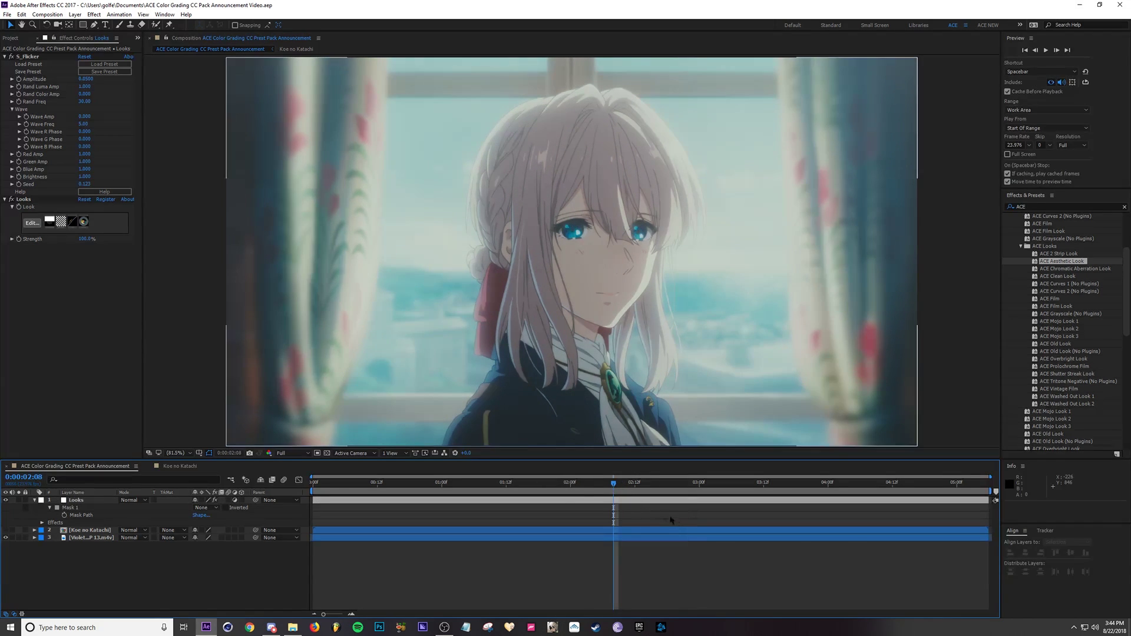
Delete the S_Flicker and Looks effects from the Looks layer
left_click(82, 500)
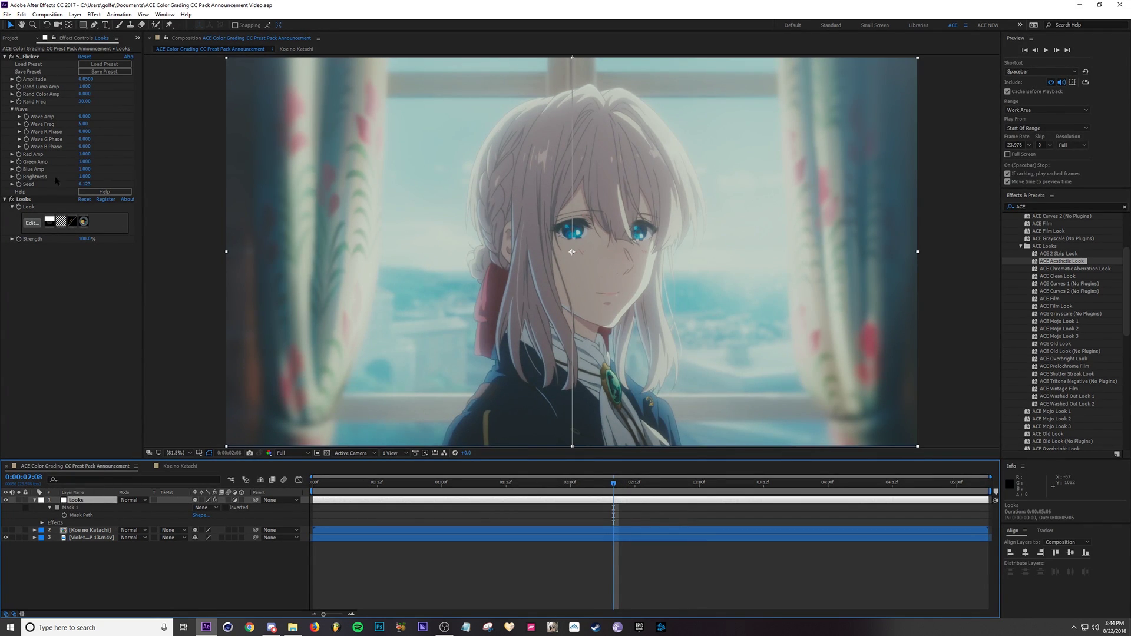
left_click(35, 58)
left_click(24, 200, "ctrl")
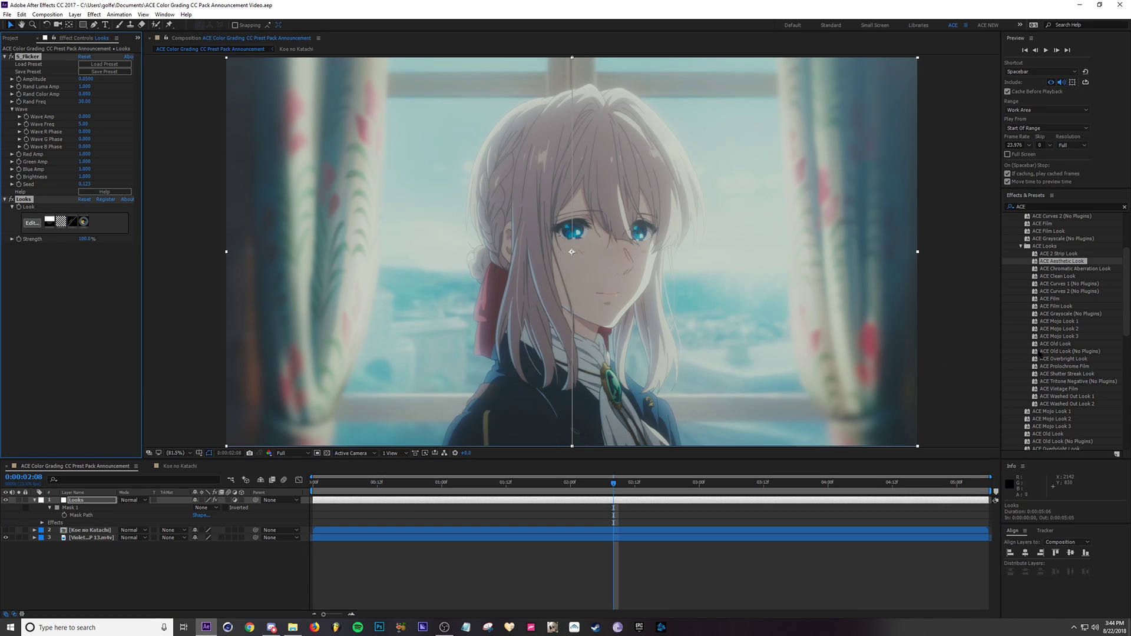
key("Delete")
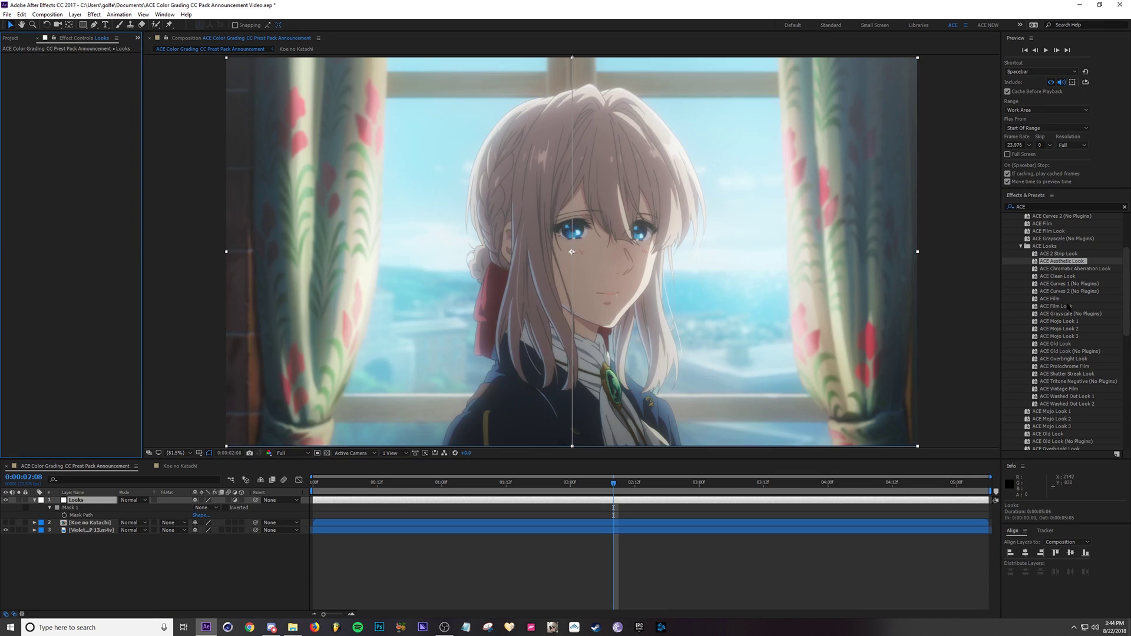
Apply the ACE Chromatic Aberration Look preset to the Looks layer and preview the Violet Evergarden clip around 0:00:02:08
double_click(1086, 271)
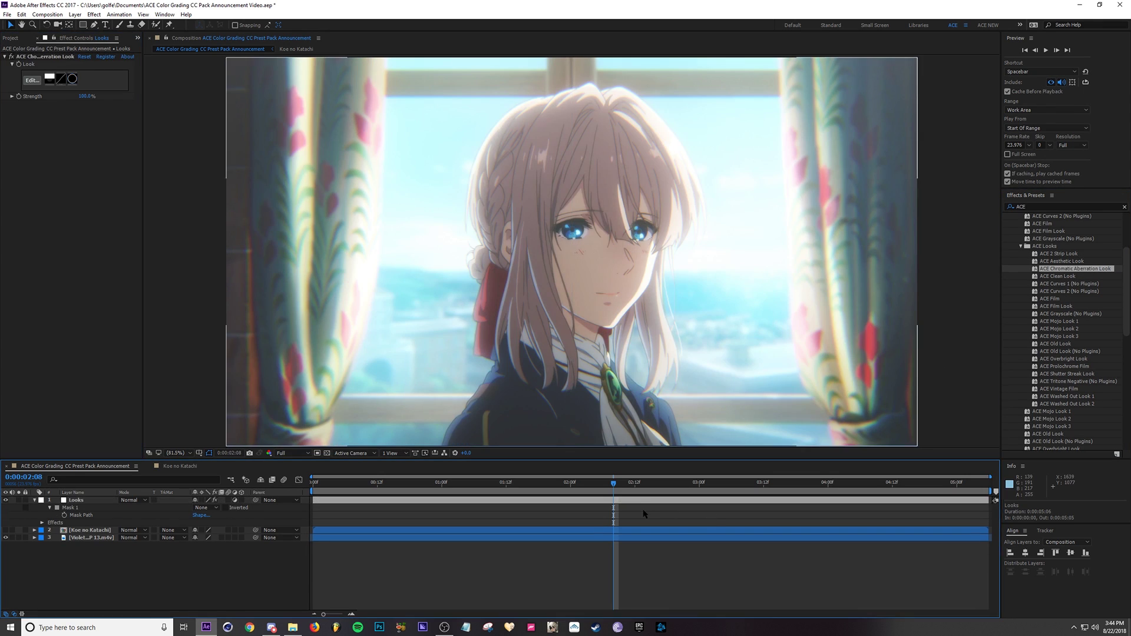
left_click_drag(613, 483, 656, 496)
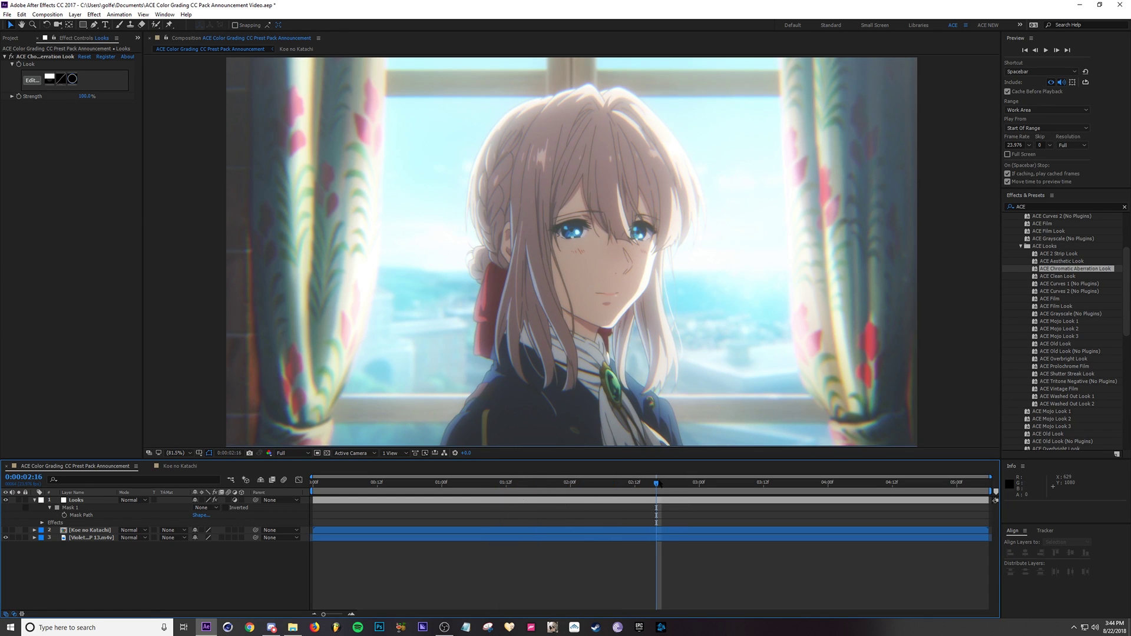
left_click_drag(656, 483, 613, 485)
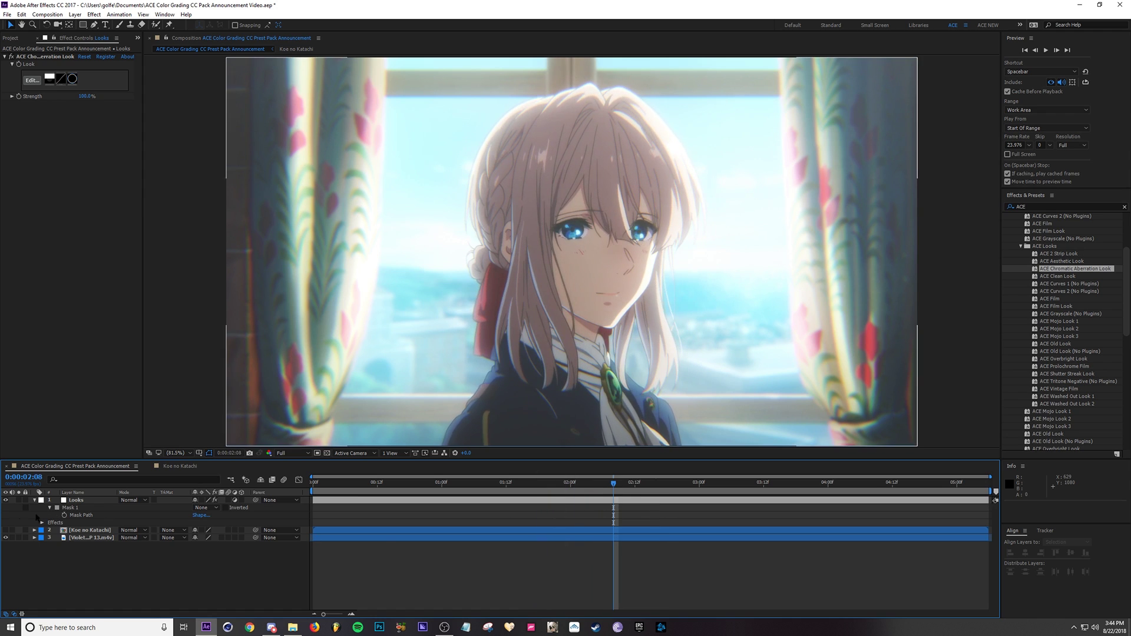
Switch the Looks layer off and on to compare the Violet Evergarden clip with and without the chromatic aberration look
left_click(6, 500)
left_click(6, 500)
left_click(6, 500)
left_click(6, 500)
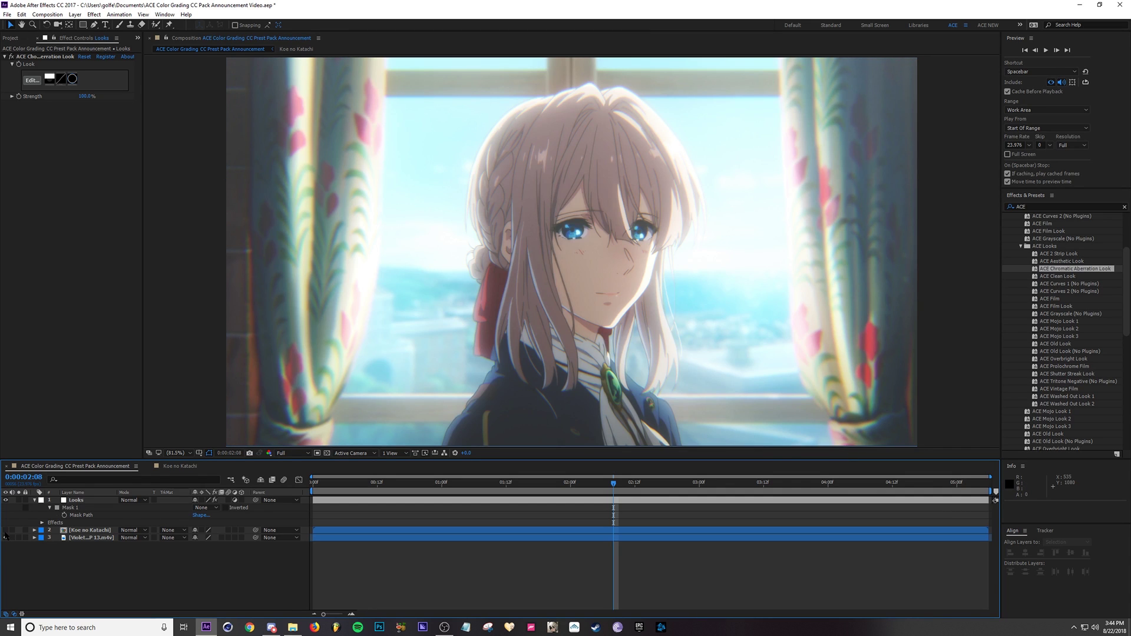
Show the Koe no Katachi layer and view it with the chromatic aberration look at 0:00:02:10
left_click(408, 486)
left_click_drag(400, 488, 694, 500)
left_click(623, 482)
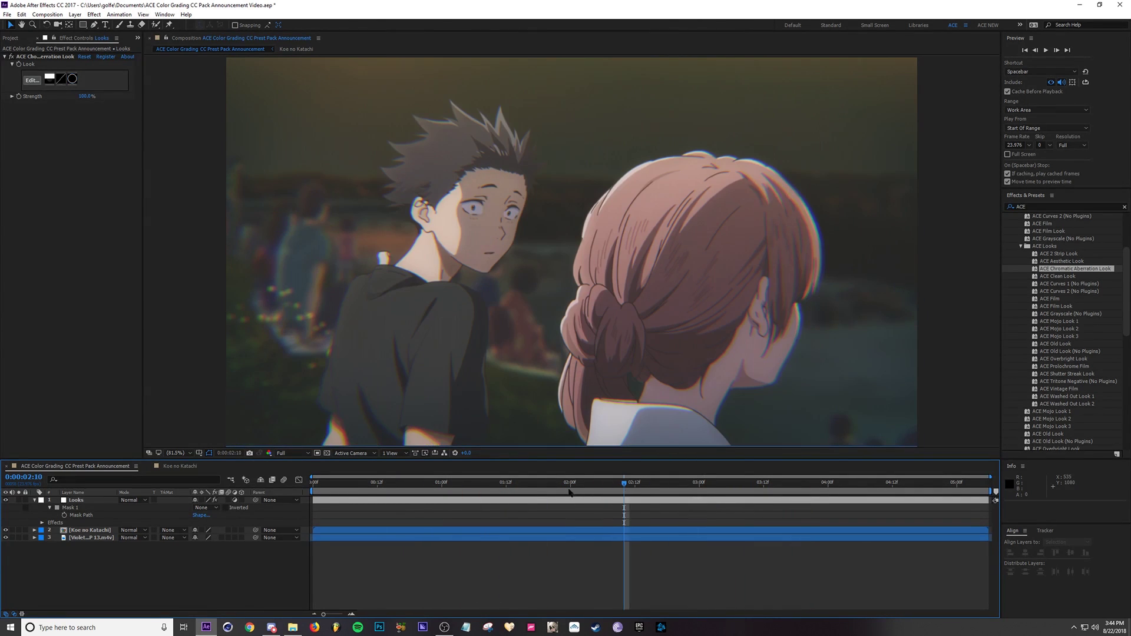
Delete the ACE Chromatic Aberration Look effect from the Looks layer and hide the Koe no Katachi layer
left_click(82, 500)
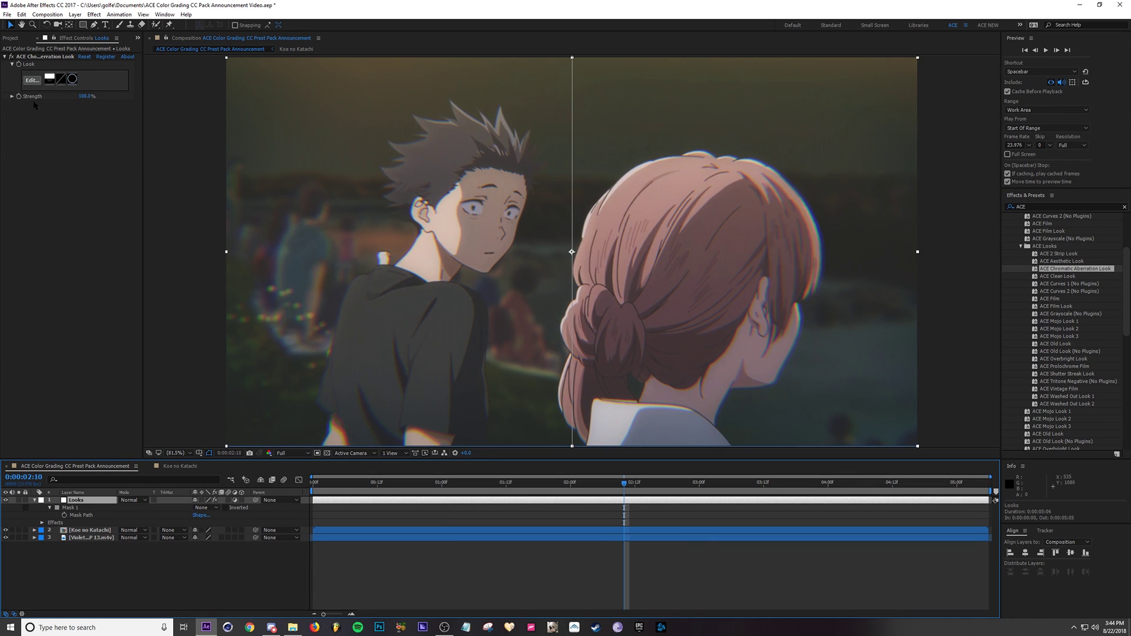
key("Delete")
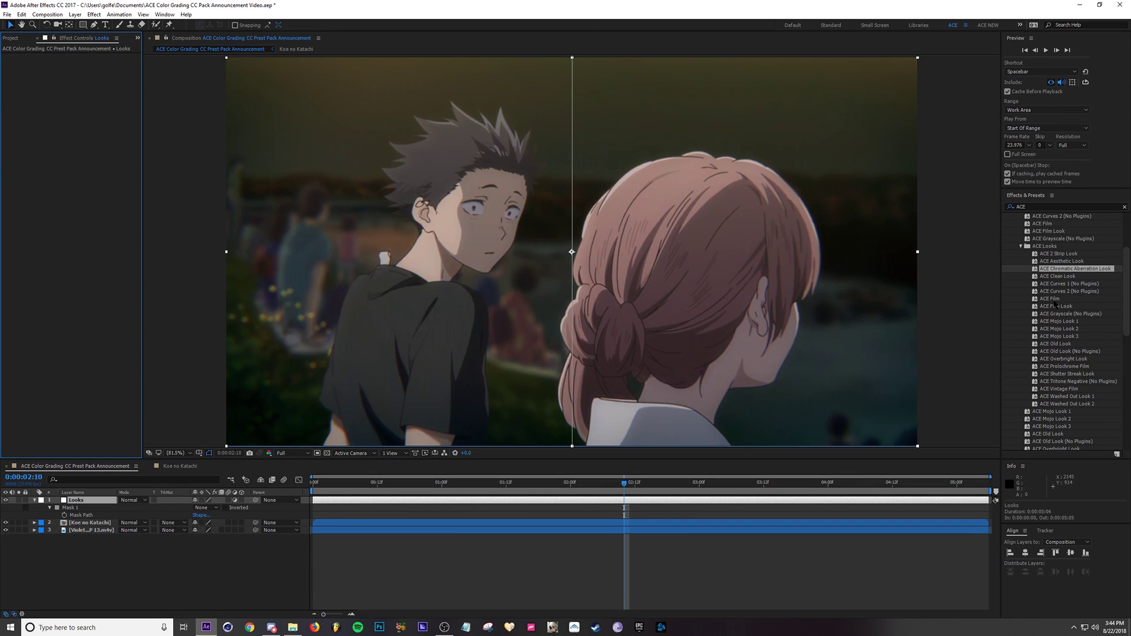
left_click(5, 523)
Apply the ACE Clean Look preset to the Violet Evergarden layer, go to 0:00:02:09 and save the project
left_click(86, 530)
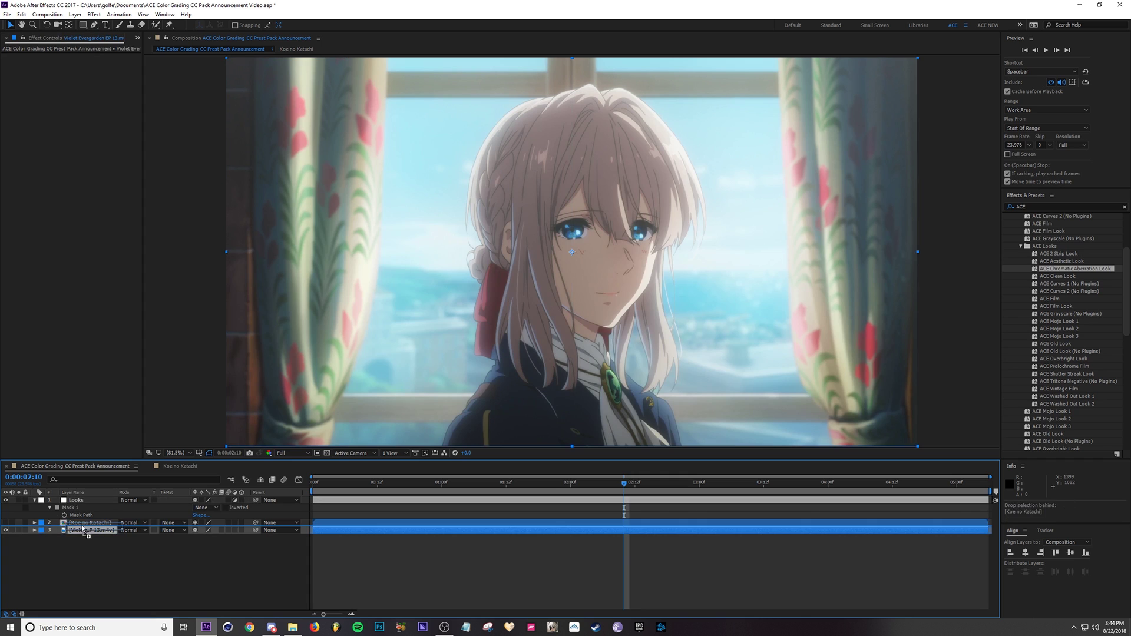
double_click(1058, 275)
left_click(626, 486)
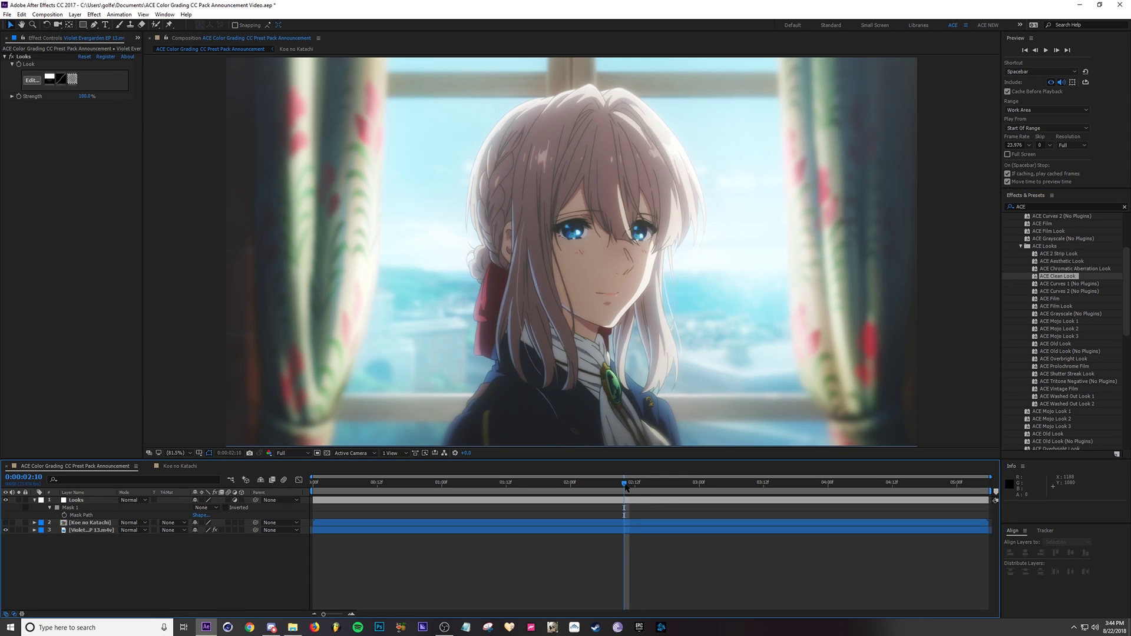
left_click_drag(624, 484, 619, 484)
key("ctrl+s")
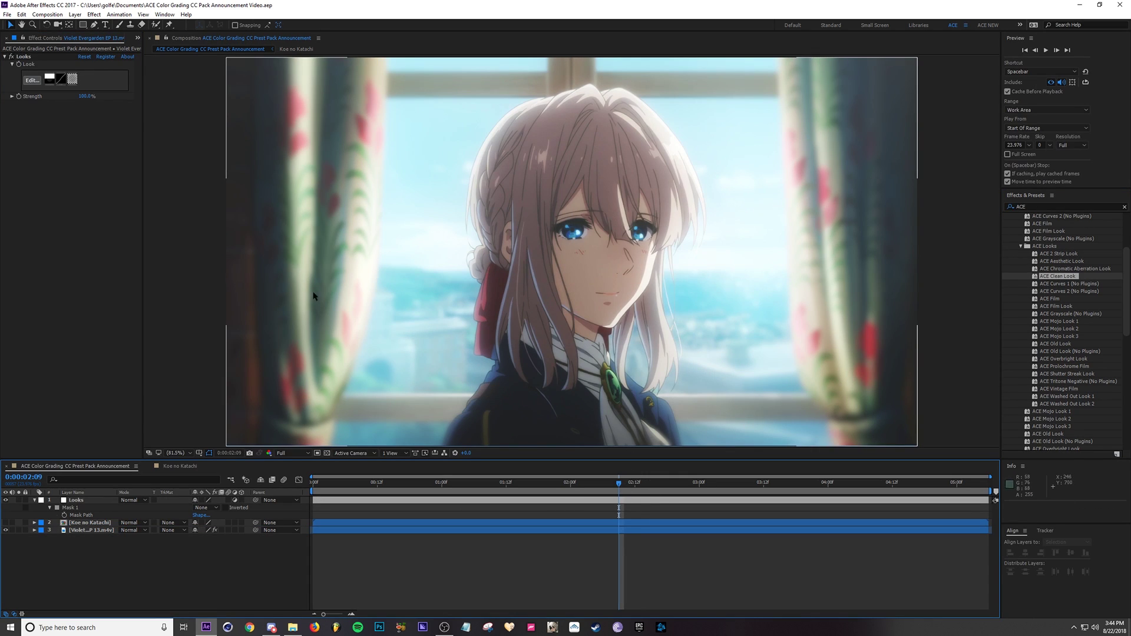
Move the clean look effect from the Violet Evergarden layer to the Looks layer and view the clip at 0:00:03:05
left_click(628, 485)
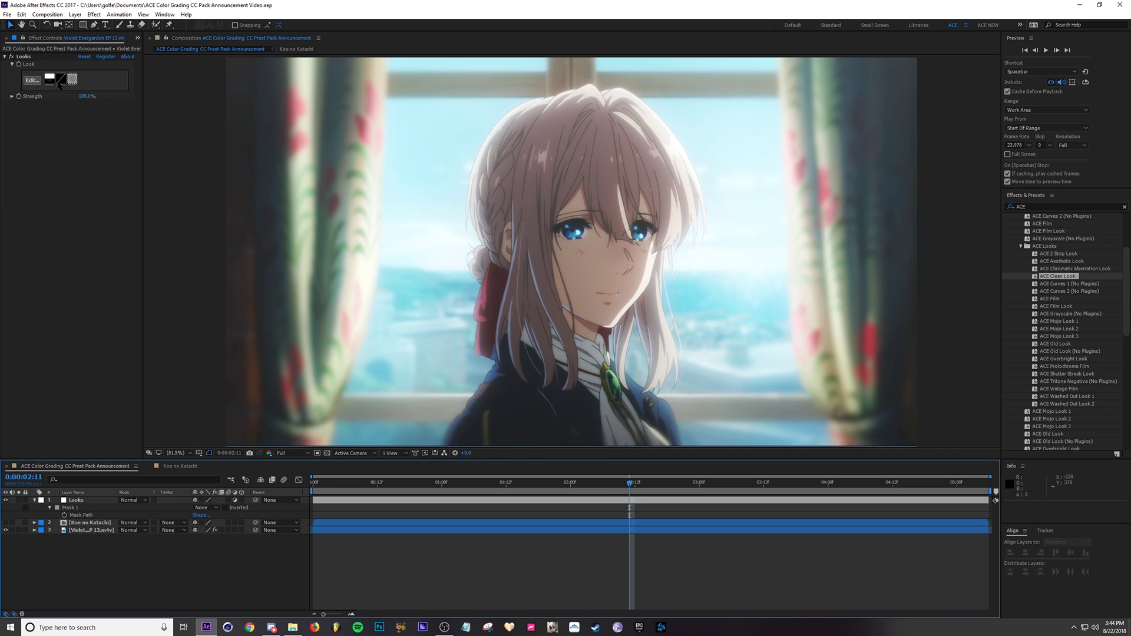
left_click_drag(634, 485, 706, 495)
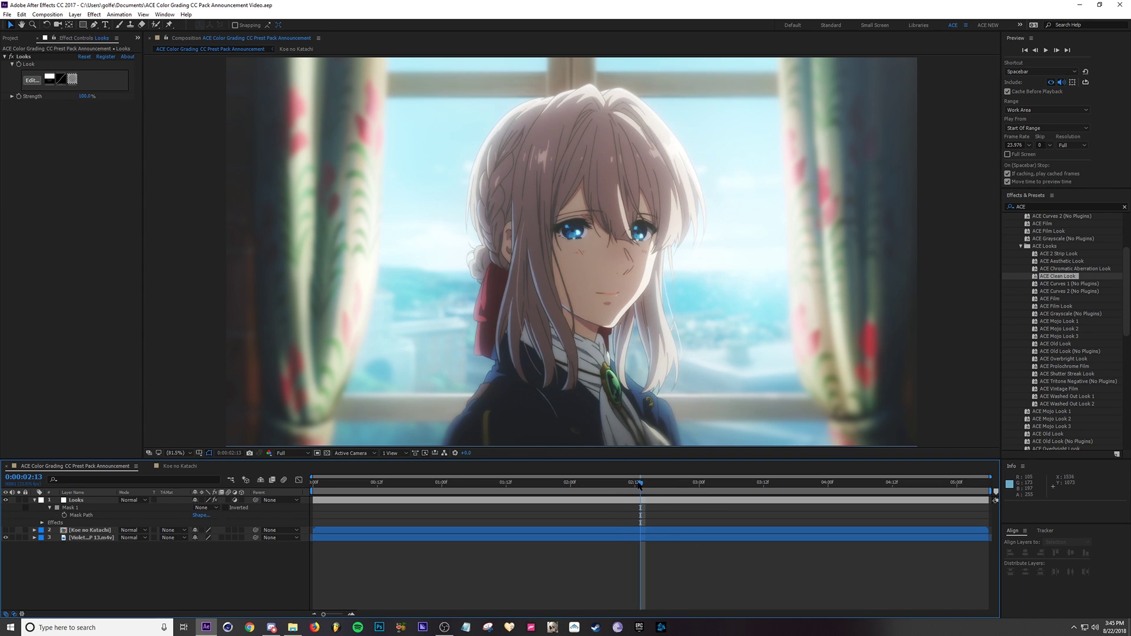
left_click_drag(639, 484, 728, 510)
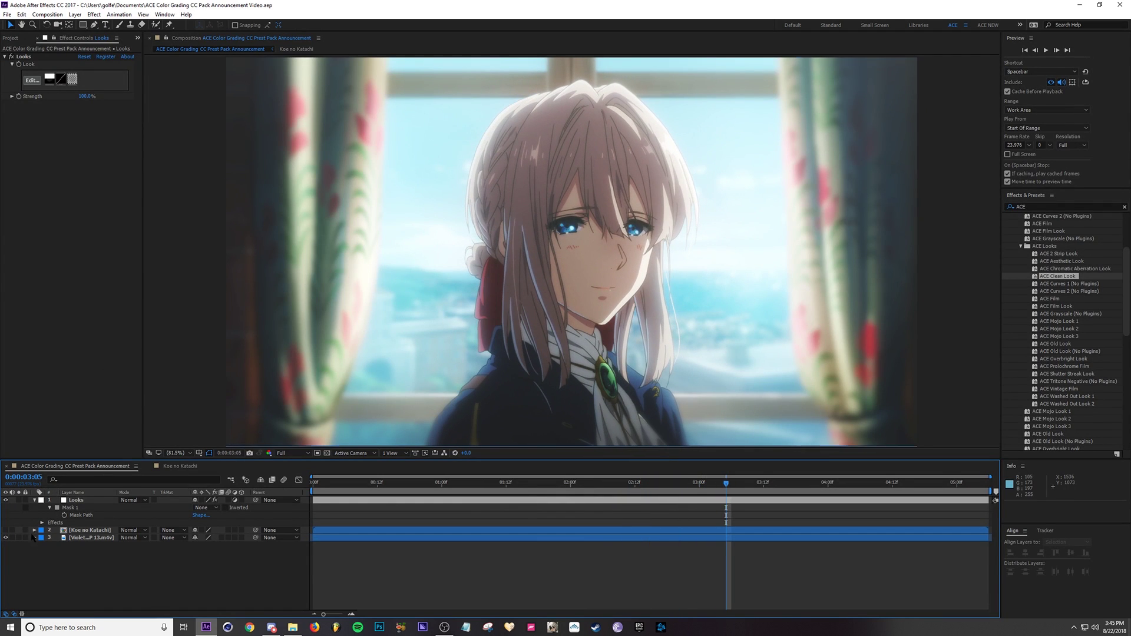
Switch the Looks layer off and on to compare the Violet Evergarden clip with and without the clean look
left_click(6, 499)
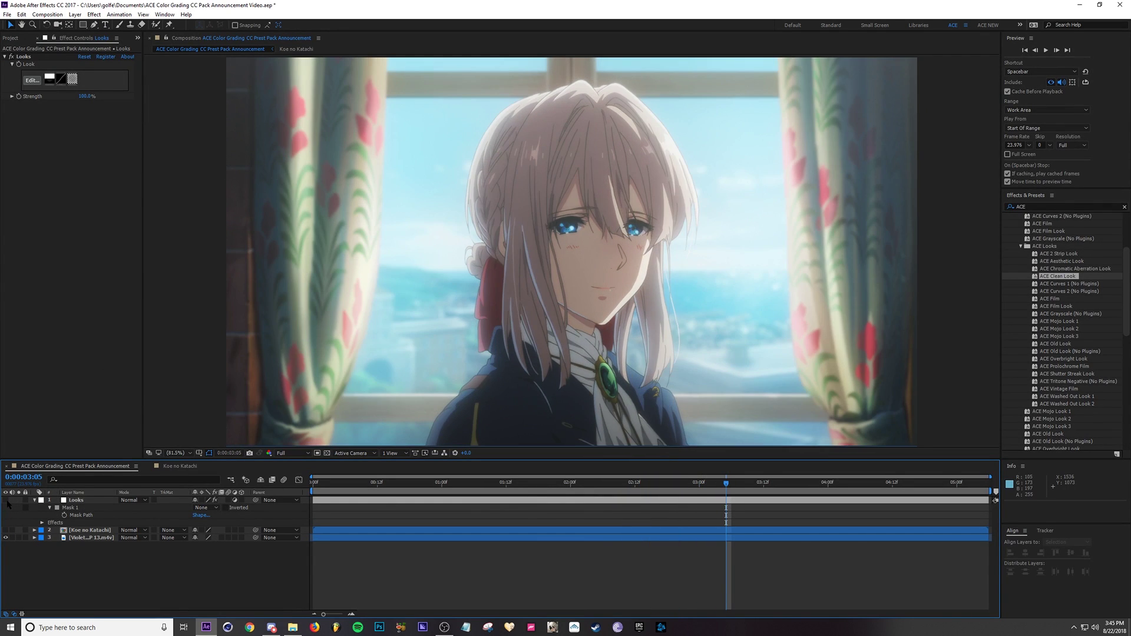
left_click(6, 500)
left_click(6, 500)
left_click(5, 500)
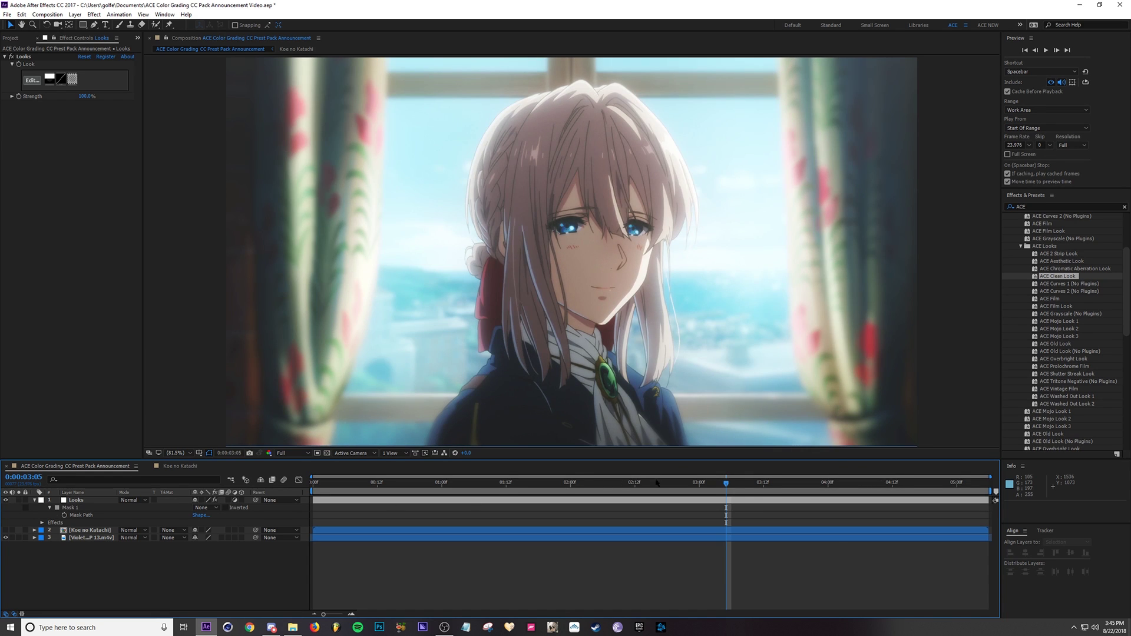
Show the Koe no Katachi layer and view the clip with the clean look at 0:00:03:19
left_click(6, 530)
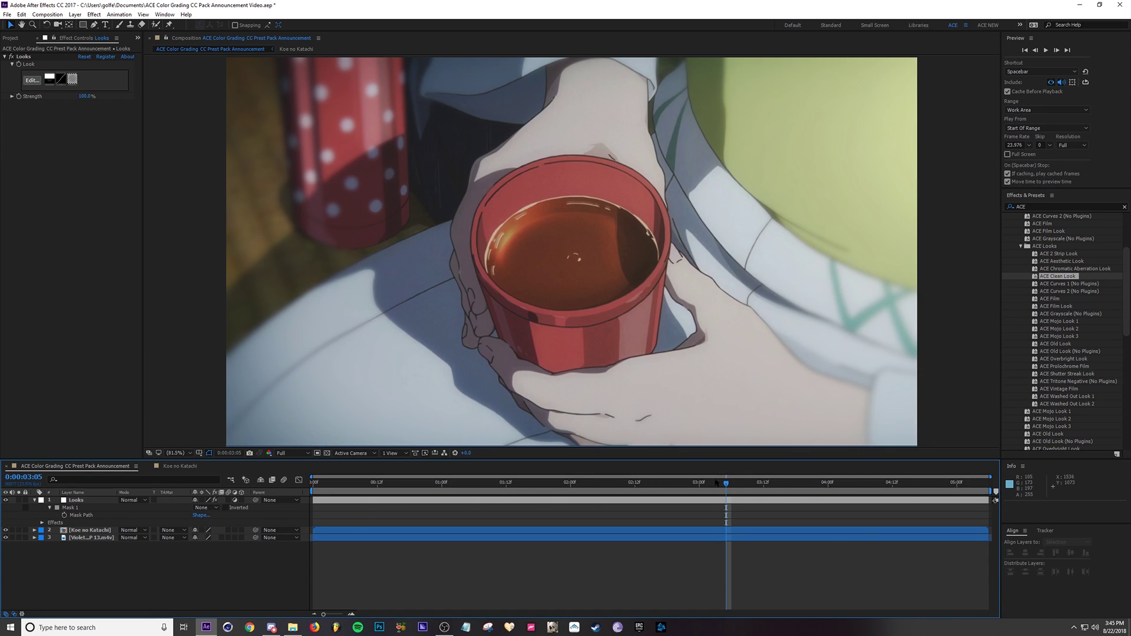
left_click_drag(715, 483, 795, 517)
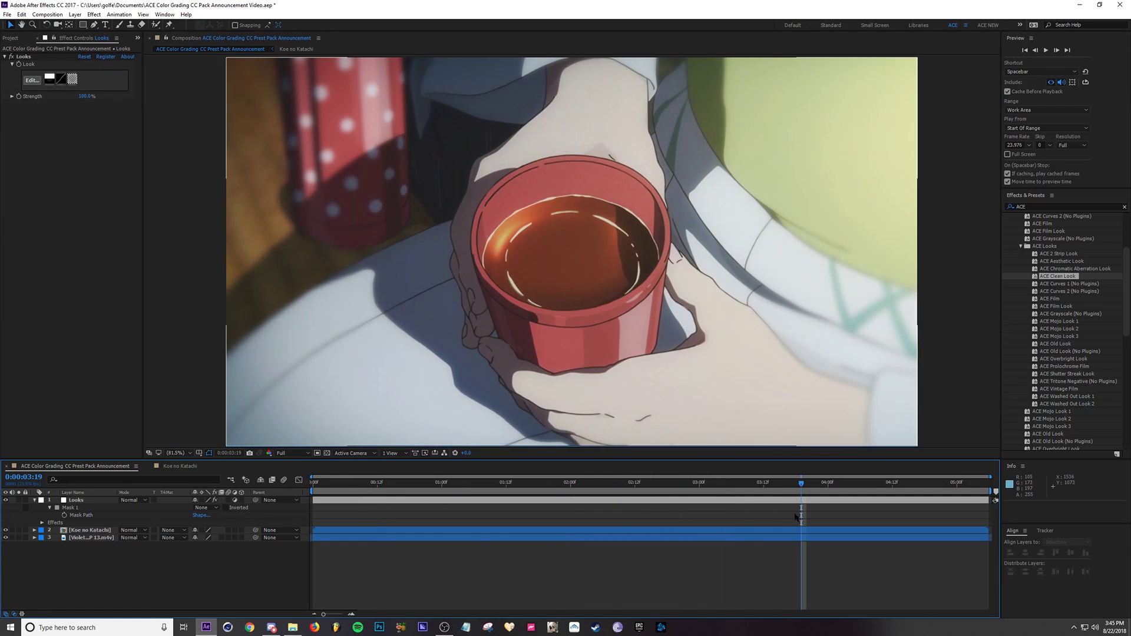
left_click(6, 530)
left_click(6, 530)
Set the Looks layer's Mask 1 mode to Add and view the split comparison on Koe no Katachi at 0:00:02:19
left_click(209, 507)
left_click(207, 516)
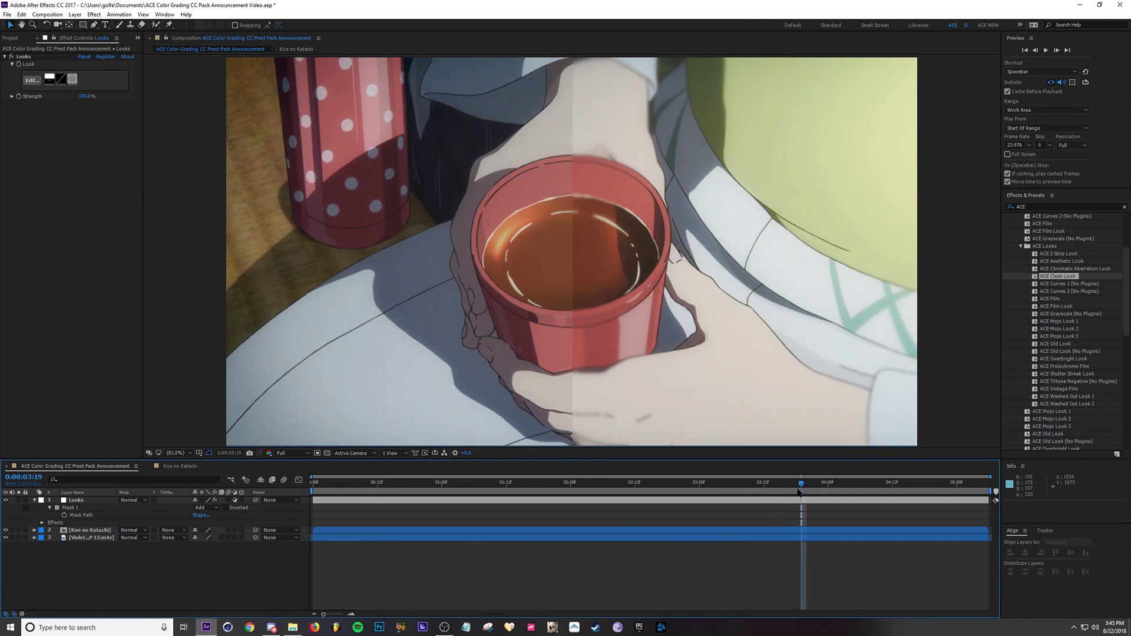
left_click_drag(798, 492, 671, 506)
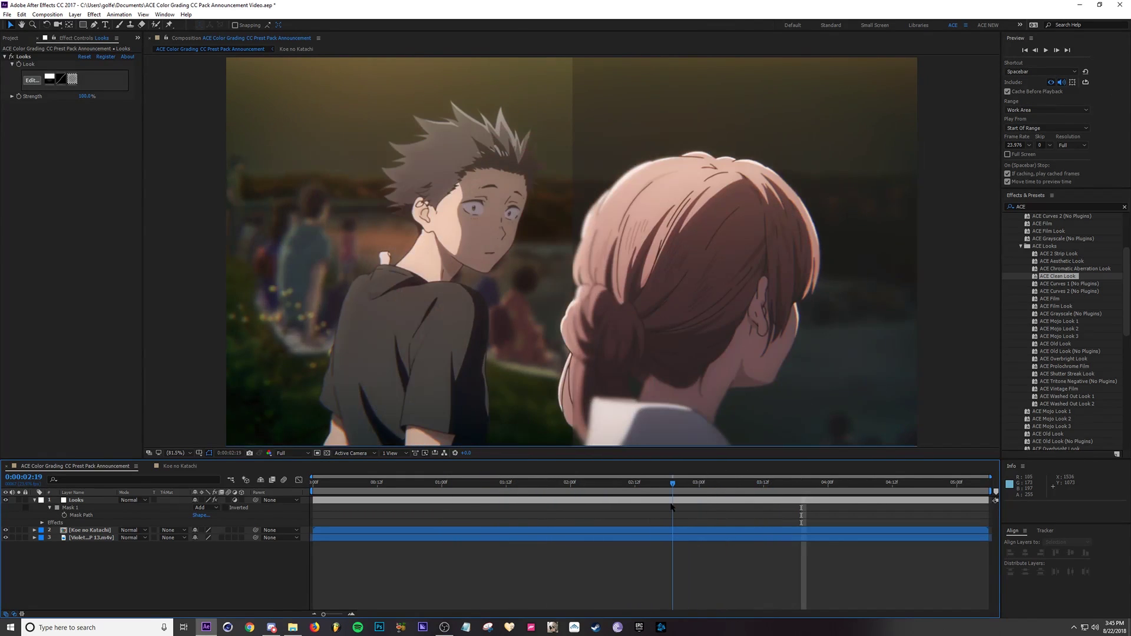
Replace the clean look effect on the Looks layer with the ACE Curves 1 (No Plugins) preset
left_click(833, 351)
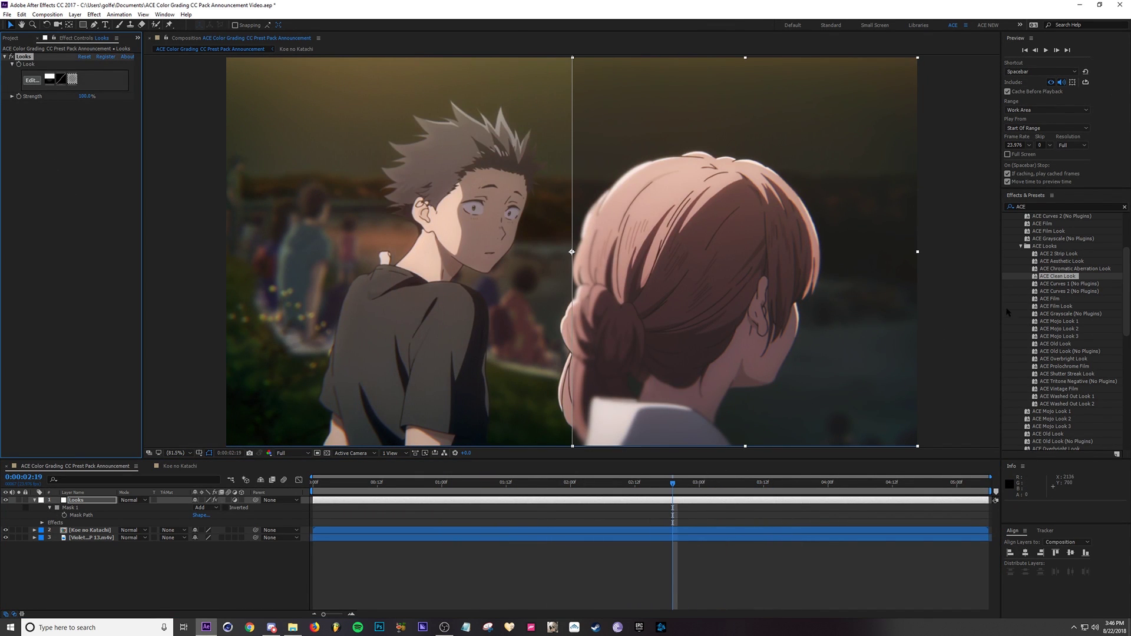
key("Delete")
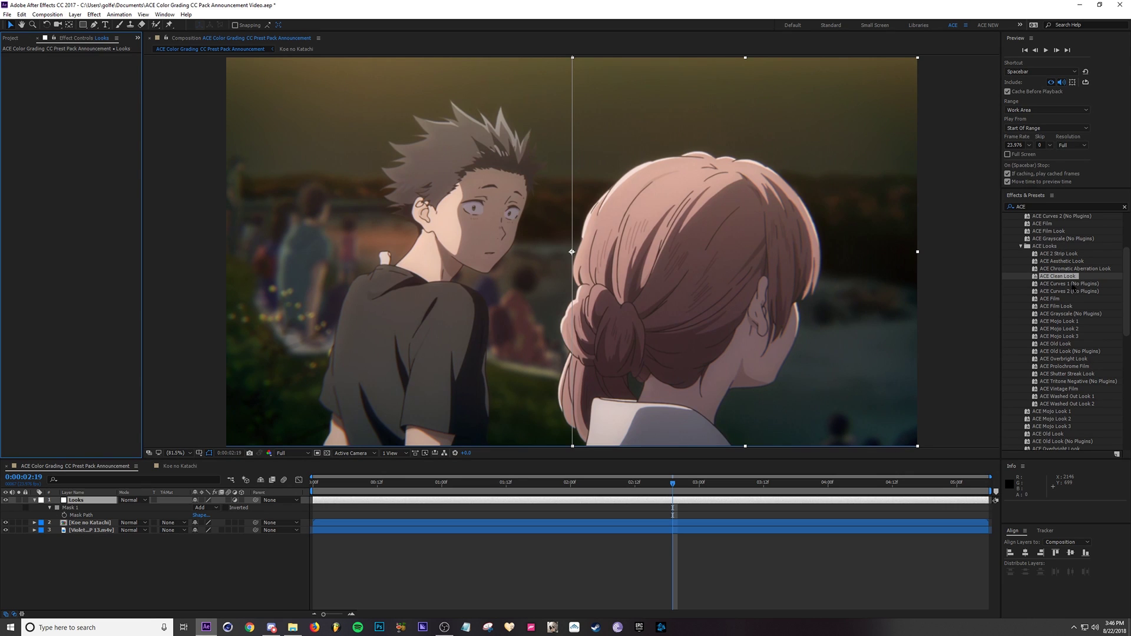
left_click_drag(1069, 283, 720, 499)
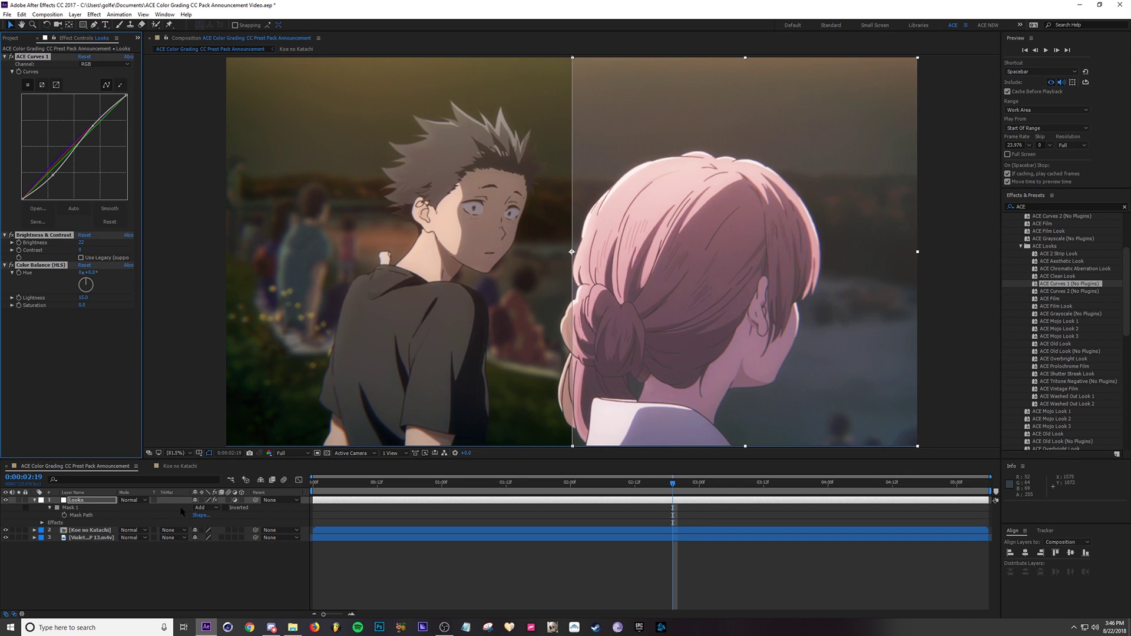
Set Mask 1's mode to None and hide the Koe no Katachi layer to view Violet Evergarden at 0:00:02:16
left_click(203, 507)
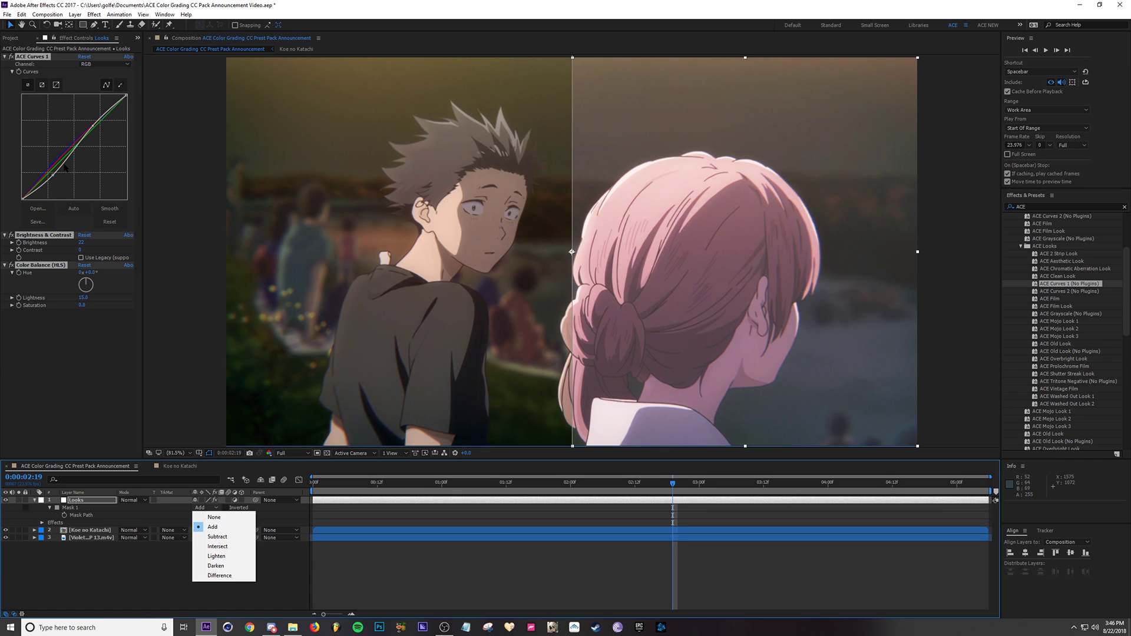
left_click(214, 516)
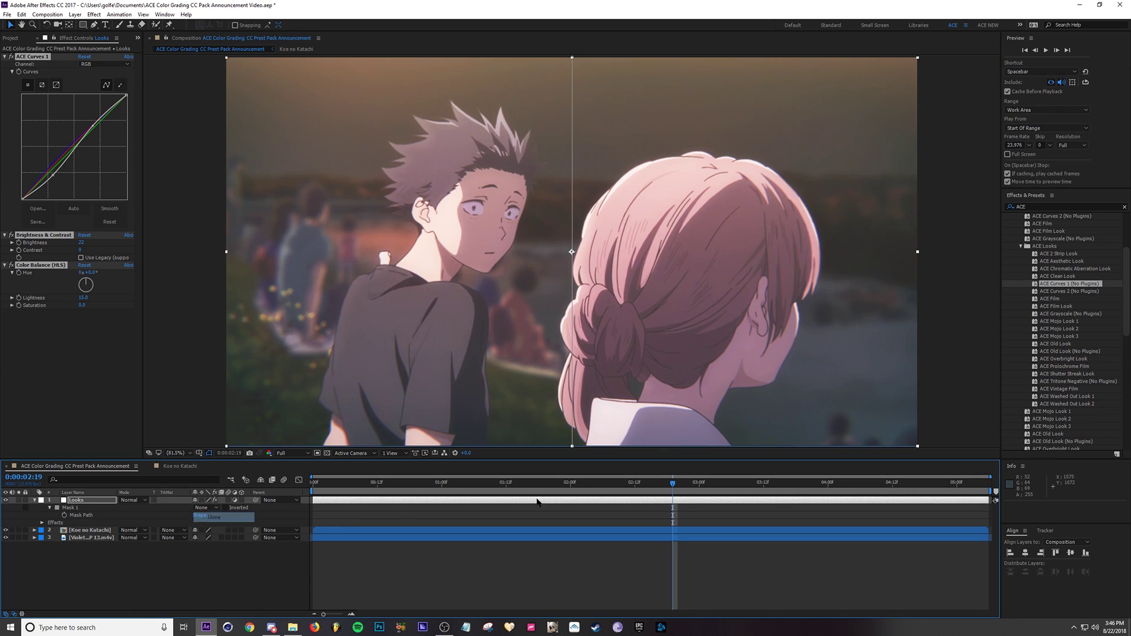
mouse_move(666, 481)
left_mouse_down()
mouse_move(435, 482)
mouse_move(769, 514)
mouse_move(656, 483)
left_mouse_up()
left_click(6, 554)
left_click(6, 530)
left_click(730, 484)
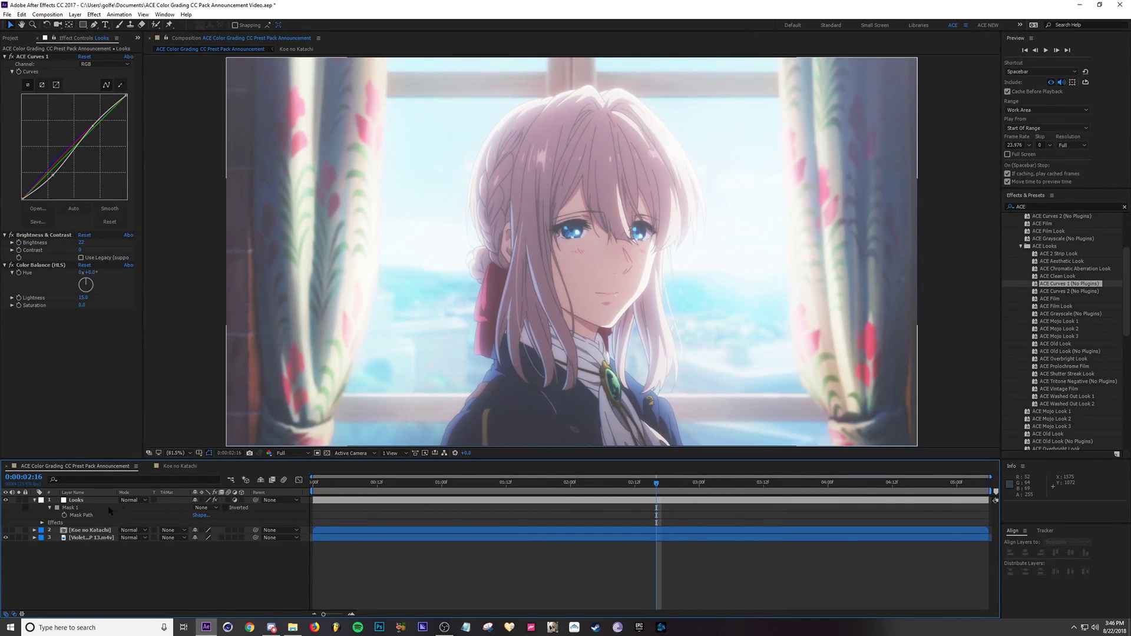
Switch the Looks layer off and on to compare the Violet Evergarden clip with and without the ACE Curves 1 look
left_click(5, 499)
left_click(5, 499)
left_click(6, 500)
left_click(6, 499)
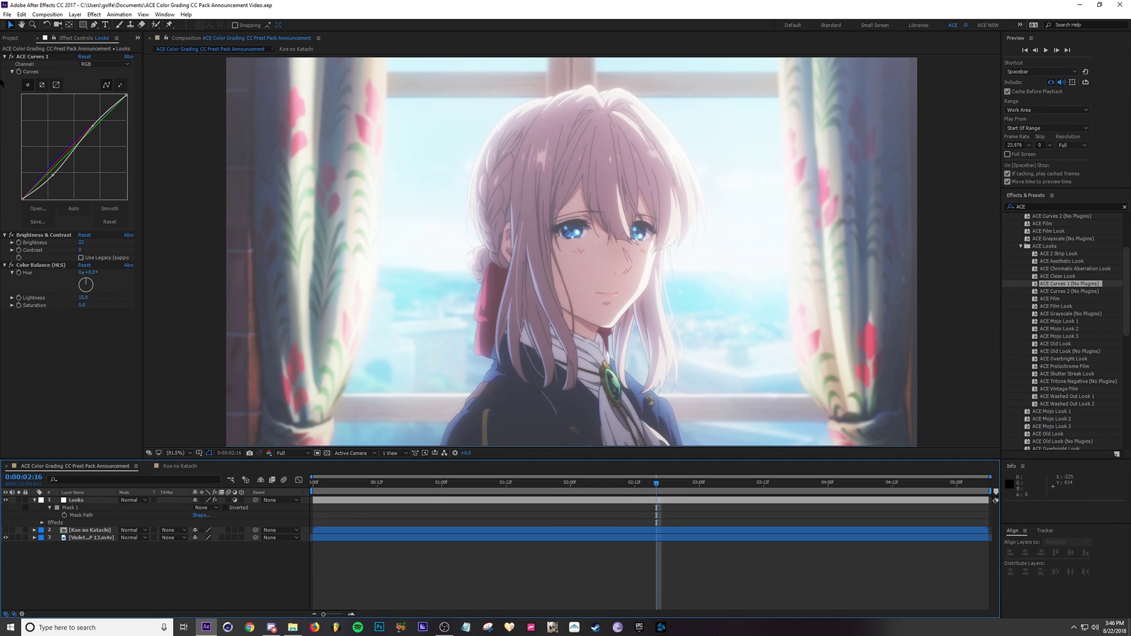
Delete the ACE Curves 1, Brightness & Contrast and Color Balance (HLS) effects from the Looks layer
left_click(32, 57)
left_click(51, 266, "shift")
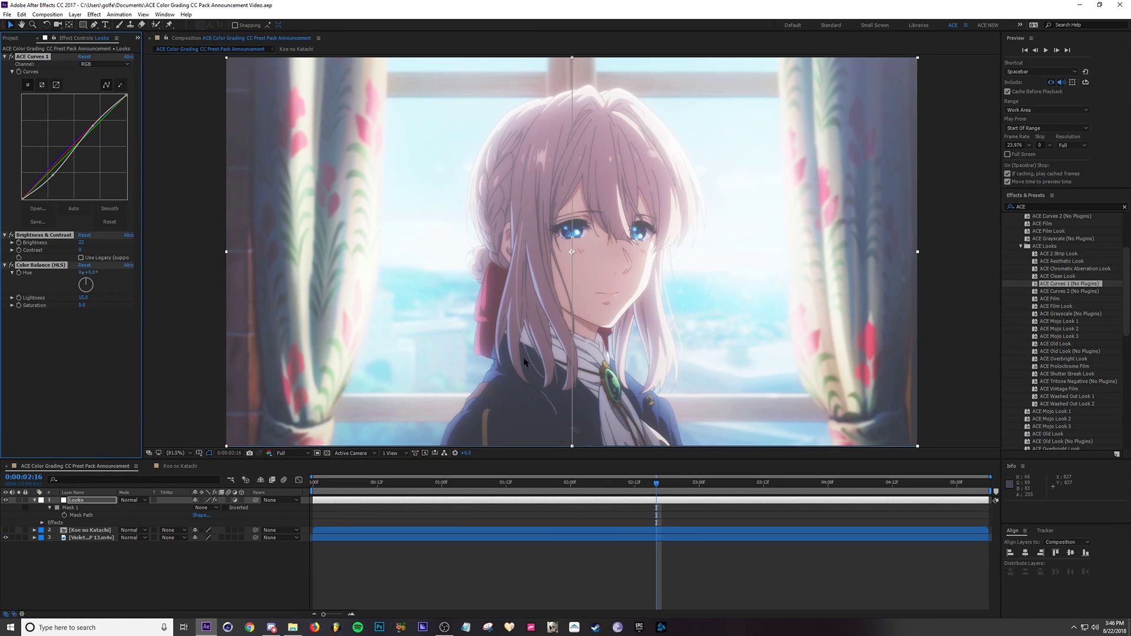
key("Delete")
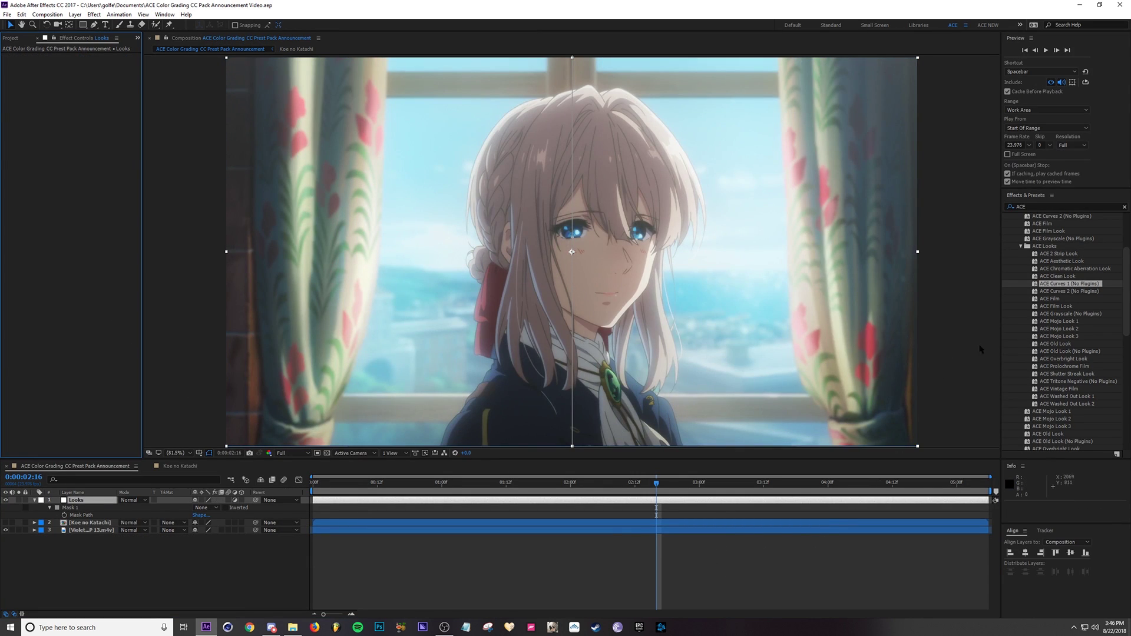
Apply the ACE Curves 1 (No Plugins) preset to the Looks layer and view the Violet Evergarden clip at 0:00:02:13
left_click_drag(1057, 276, 1006, 304)
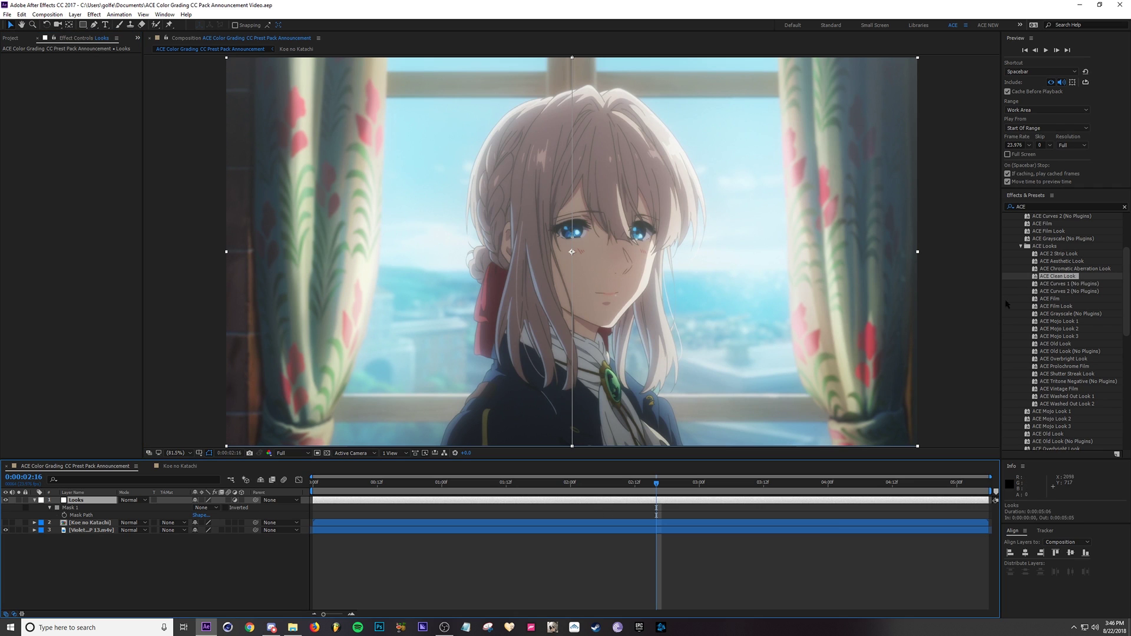
double_click(1059, 284)
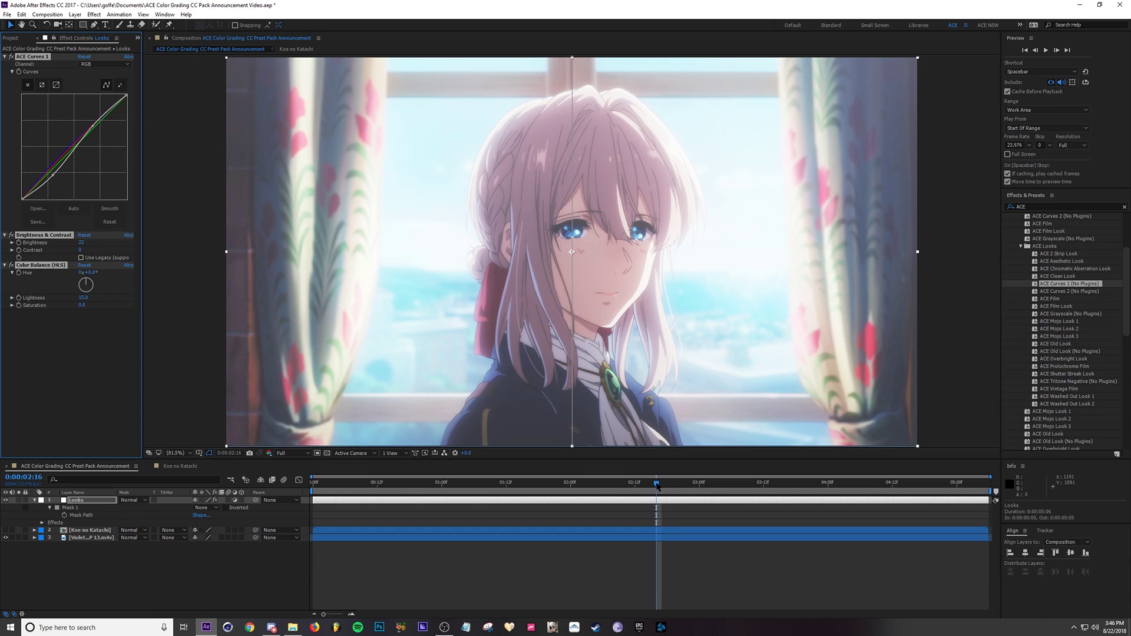
left_click_drag(656, 484, 640, 484)
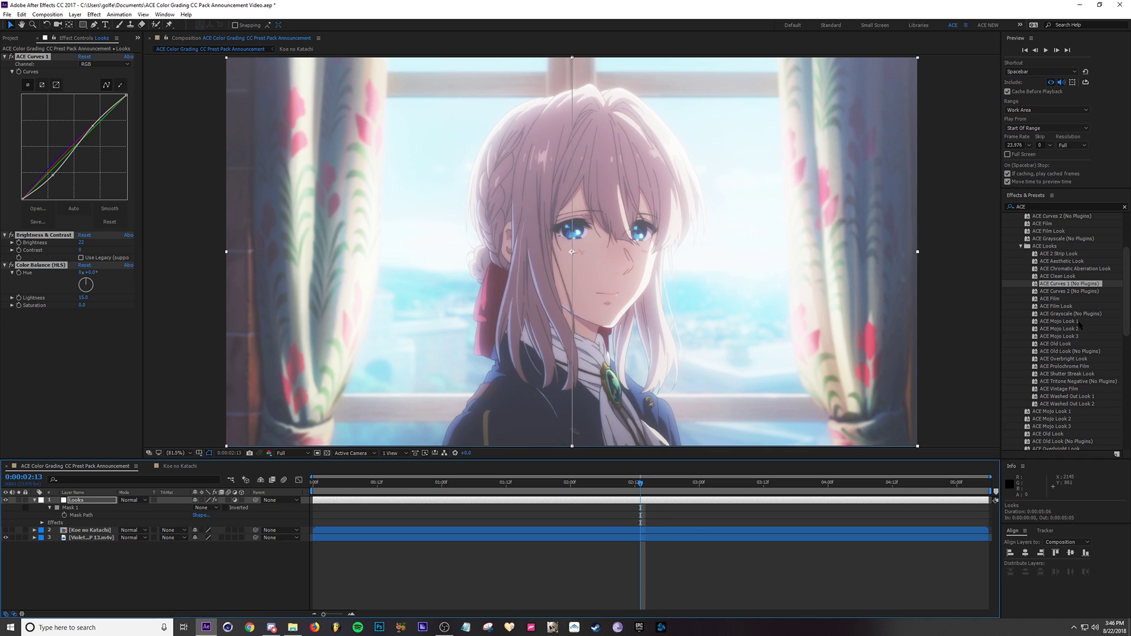
left_click(641, 516)
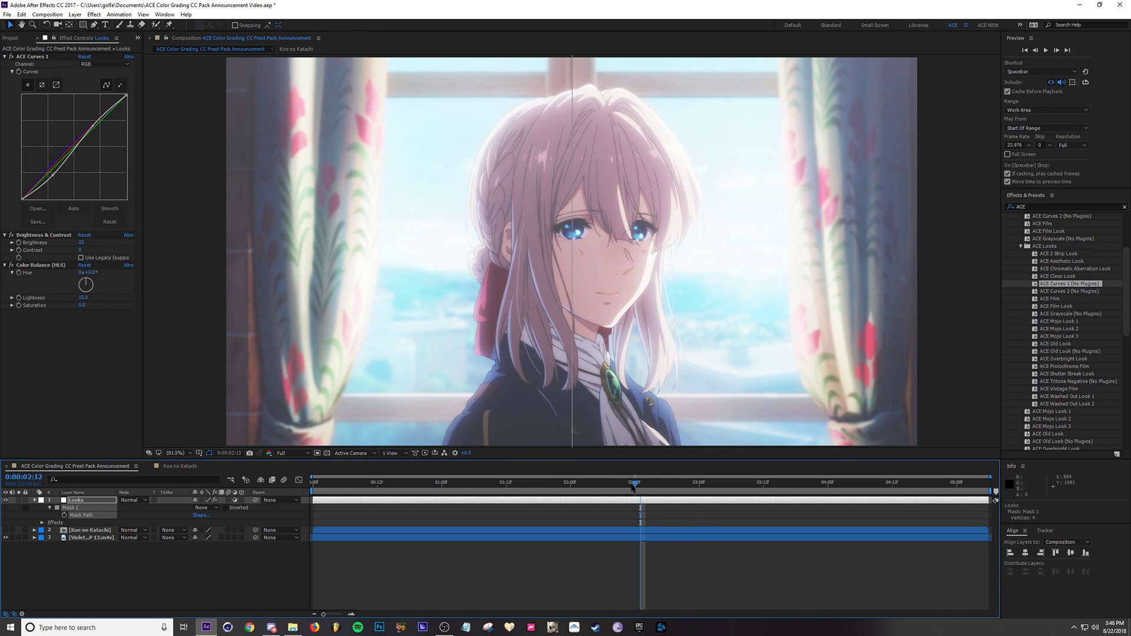
left_click_drag(632, 487, 641, 484)
Set Mask 1's mode to Add and preview the half-graded Violet Evergarden clip
left_click(208, 508)
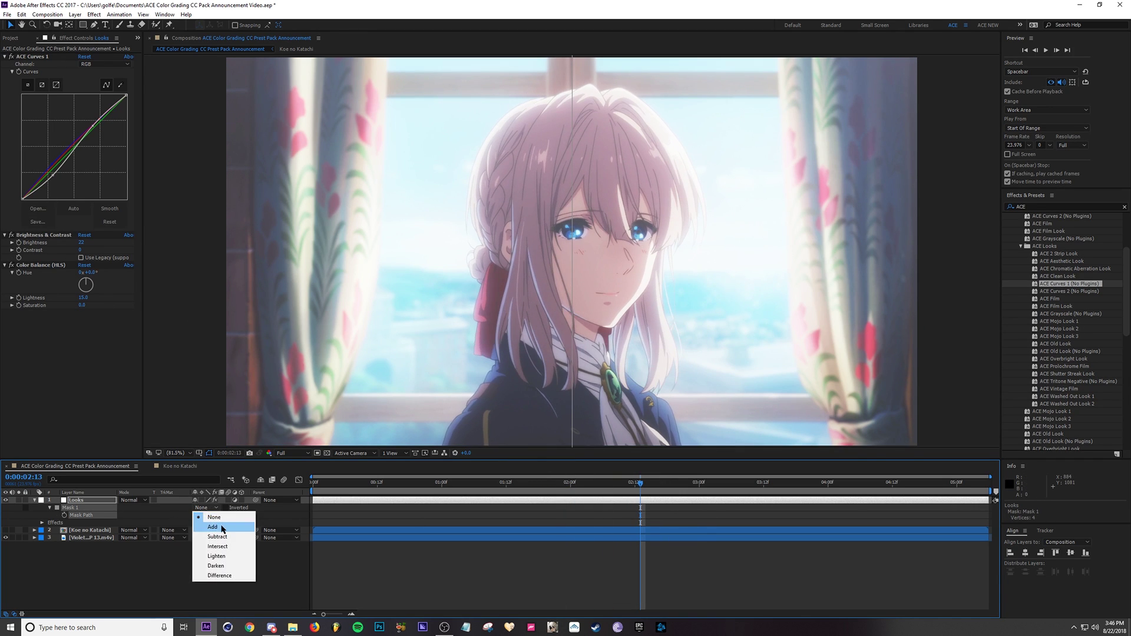
left_click(223, 527)
key("space")
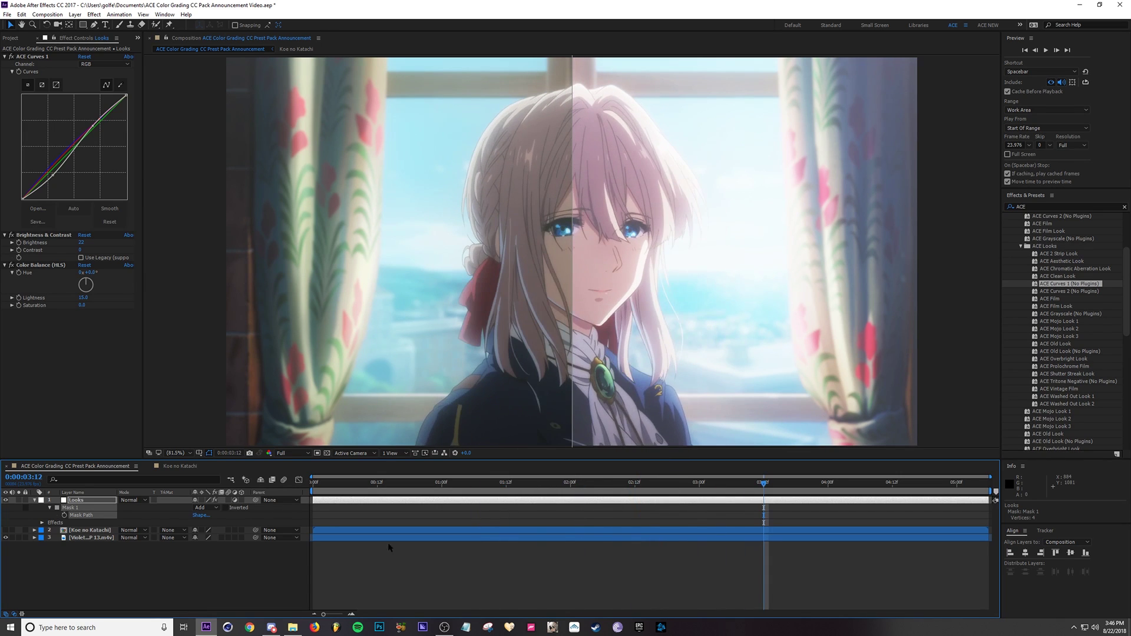
Show the Koe no Katachi layer, set Mask 1's mode to None and preview the fully graded clip, stopping at 0:00:02:07
left_click(102, 500)
left_click(5, 530)
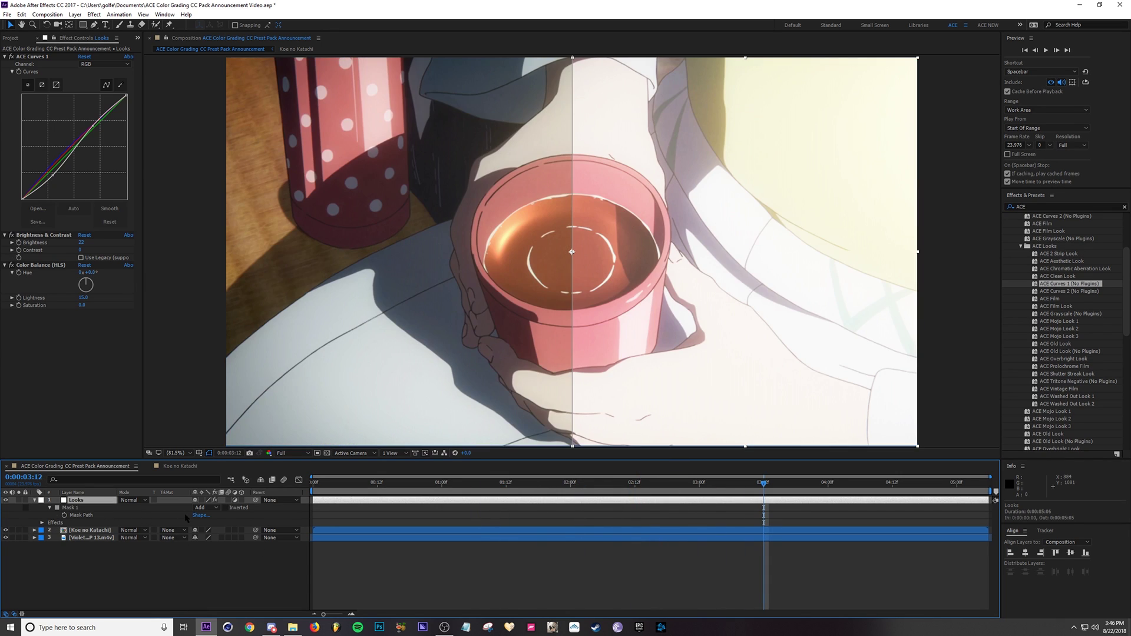
left_click(208, 507)
left_click(212, 520)
left_click(207, 507)
left_click(212, 517)
key("space")
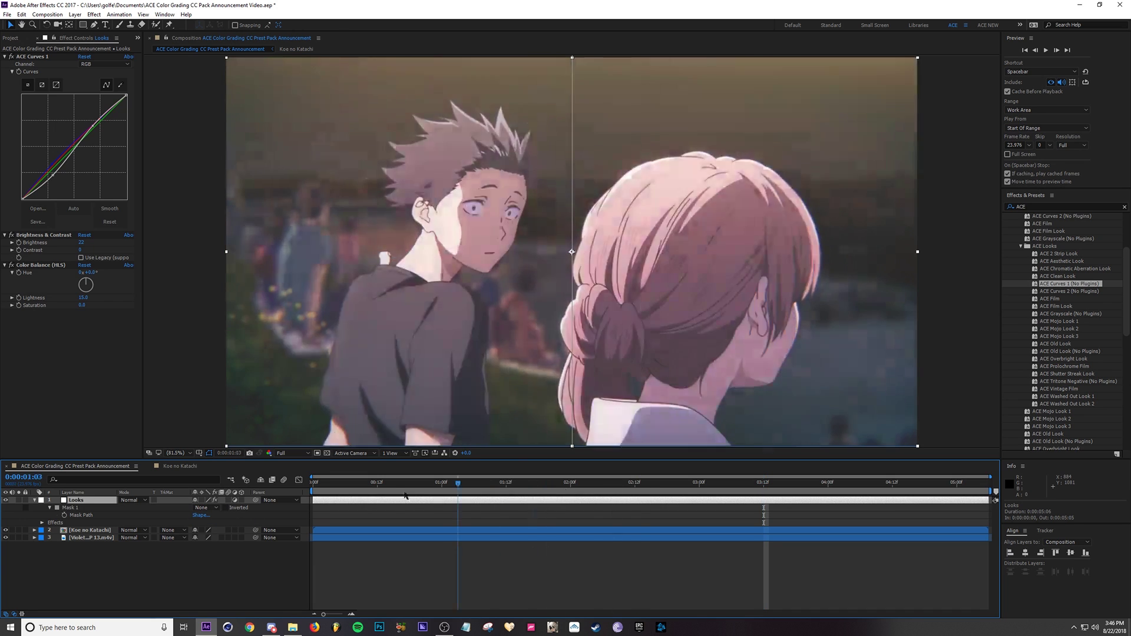
key("space")
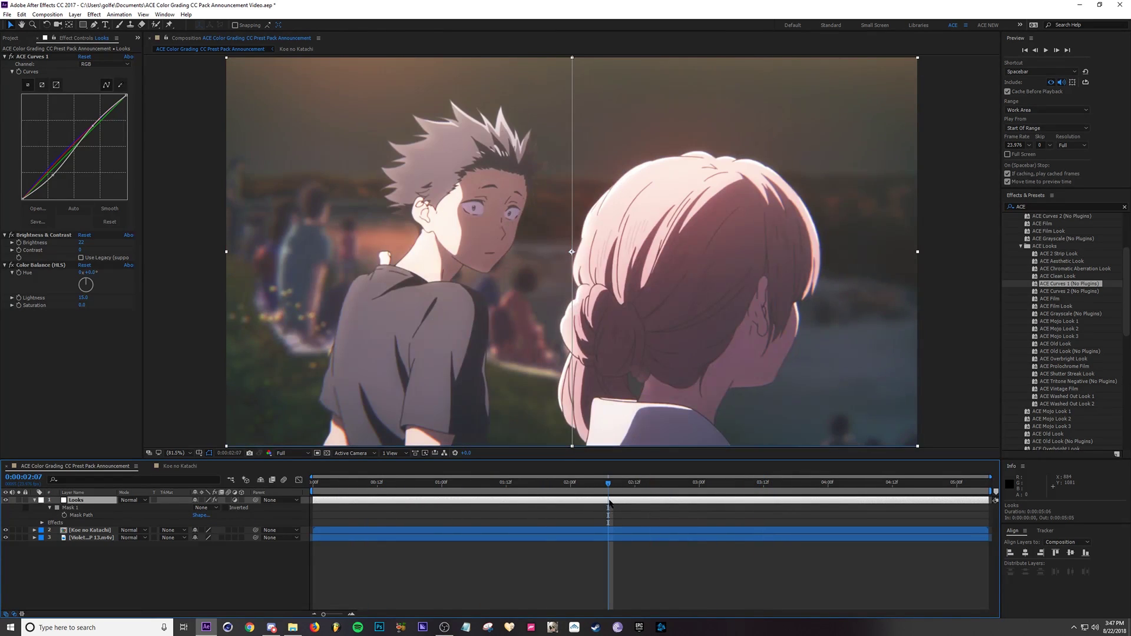
Replace all effects on the Looks layer with the ACE Curves 2 (No Plugins) preset and preview it on Koe no Katachi
left_click(44, 66)
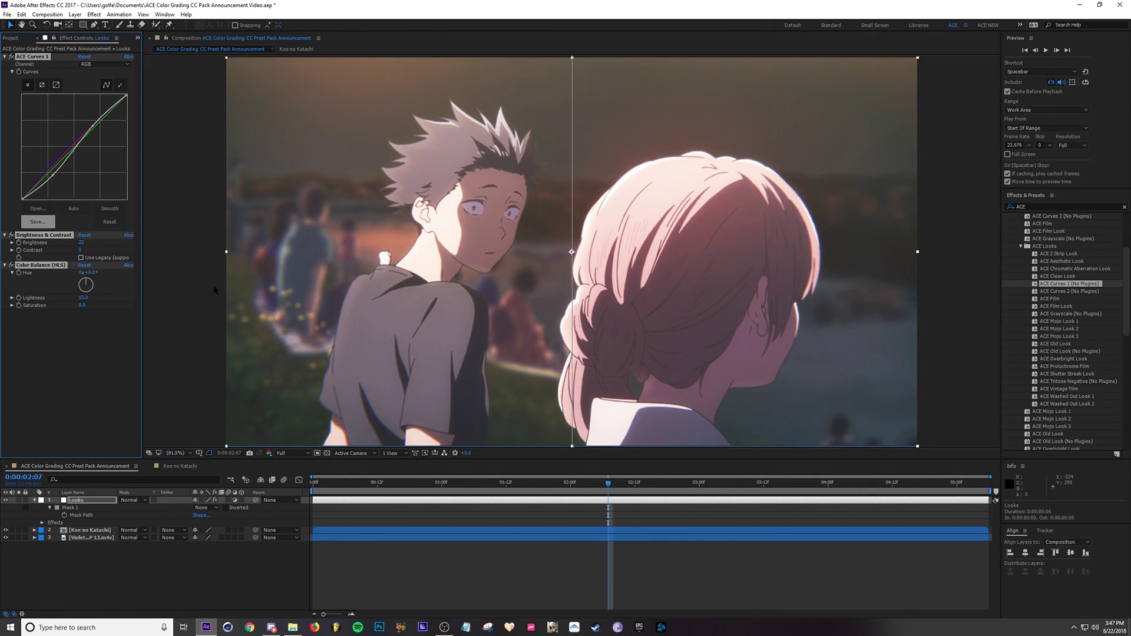
key("Delete")
double_click(1069, 291)
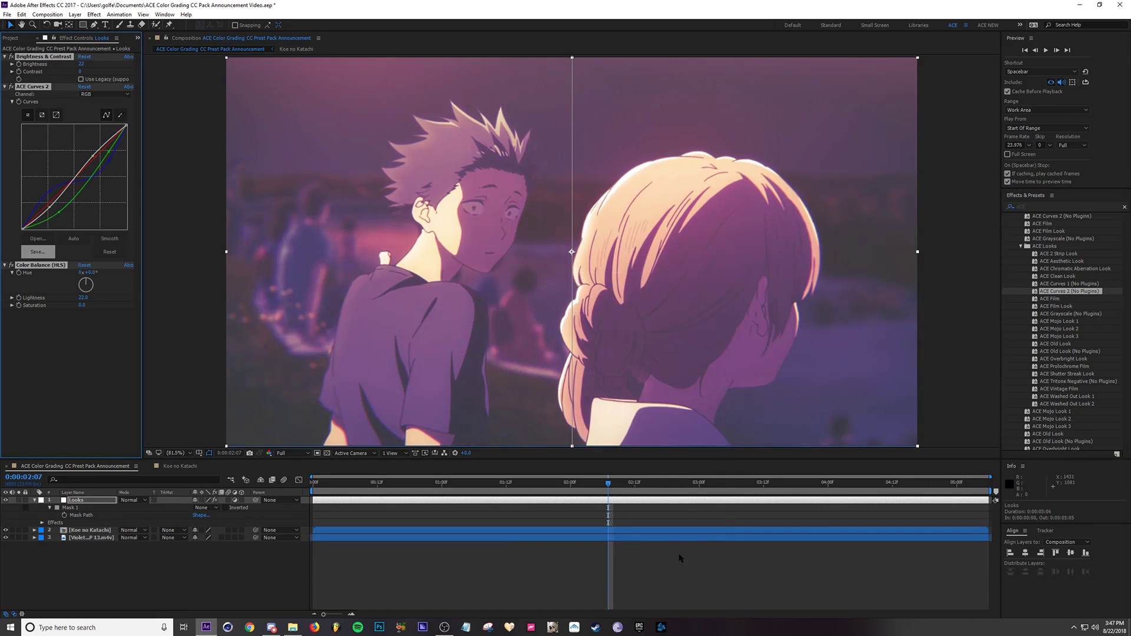
left_click(672, 554)
key("space")
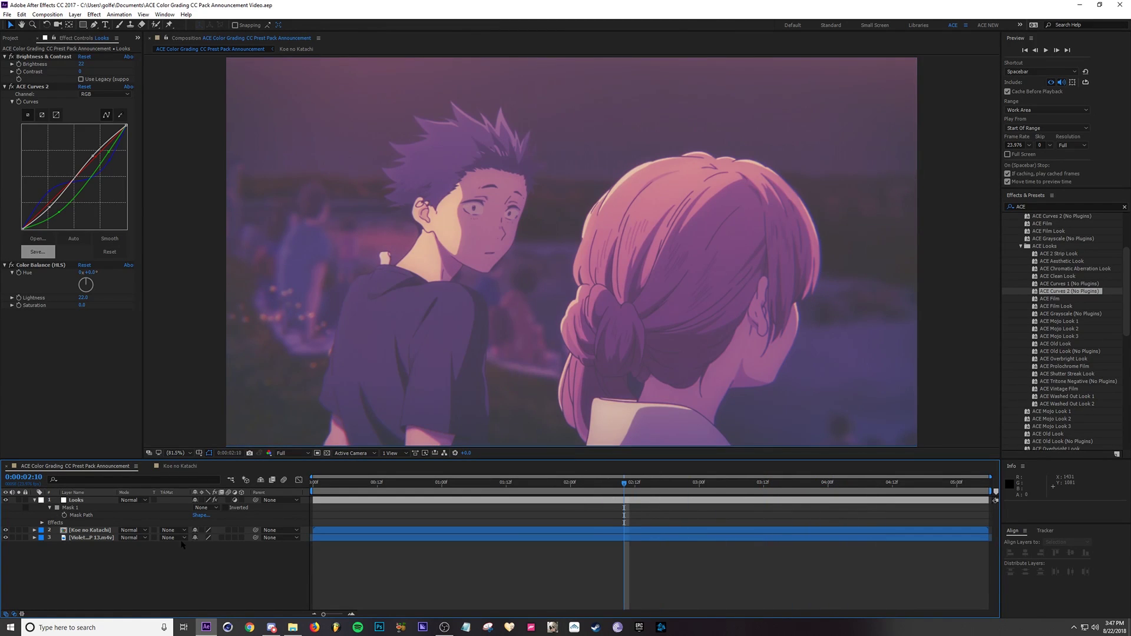
Hide the Koe no Katachi layer and preview the Violet Evergarden clip with the ACE Curves 2 look
left_click(5, 530)
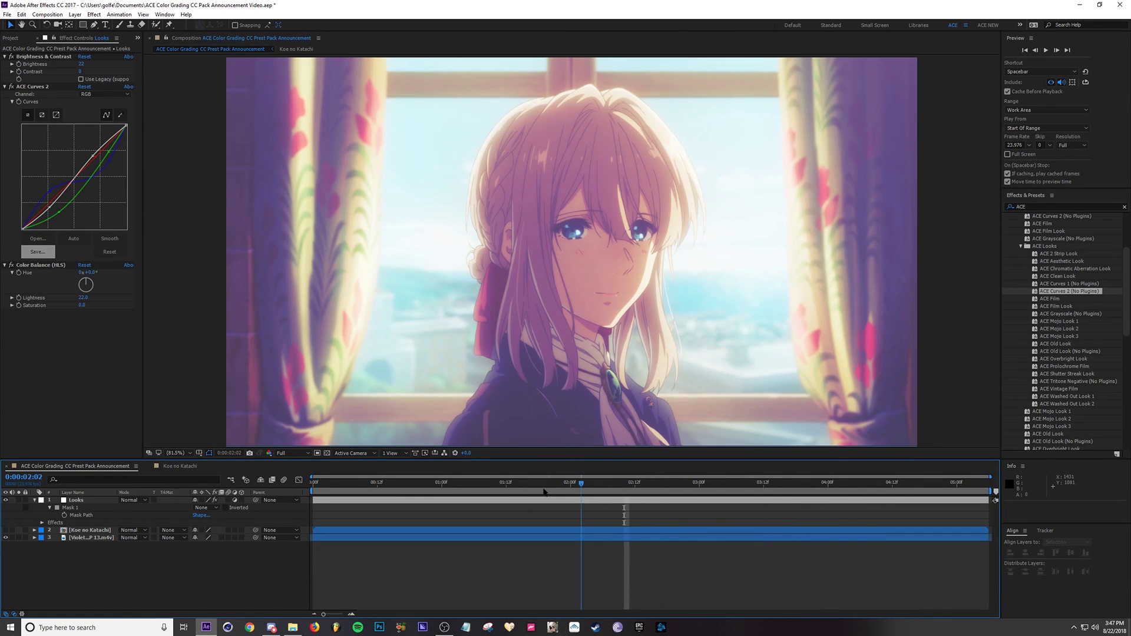
key("space")
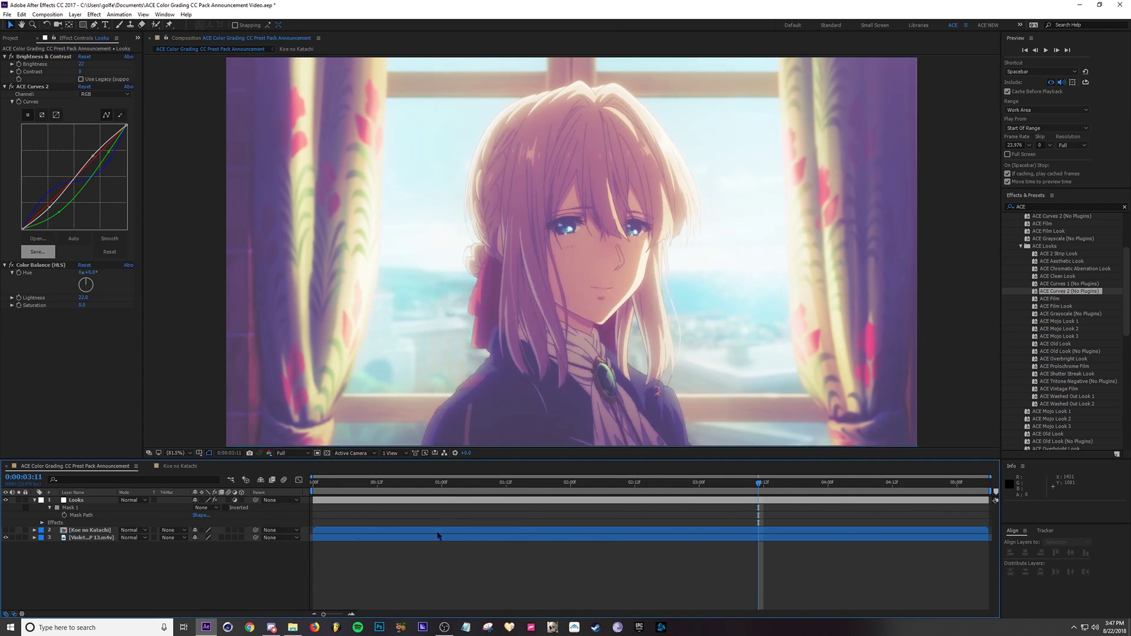
left_click(437, 535)
Compare the graded and original halves of the frame by setting Mask 1's mode to Subtract and finally to Add
left_click(209, 508)
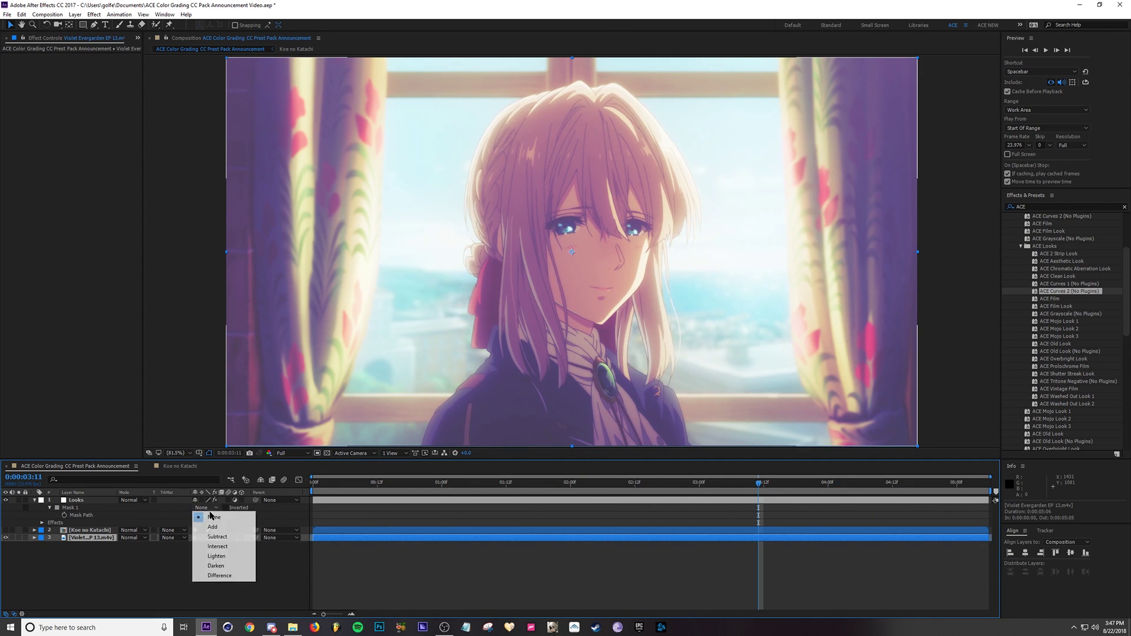
left_click(217, 536)
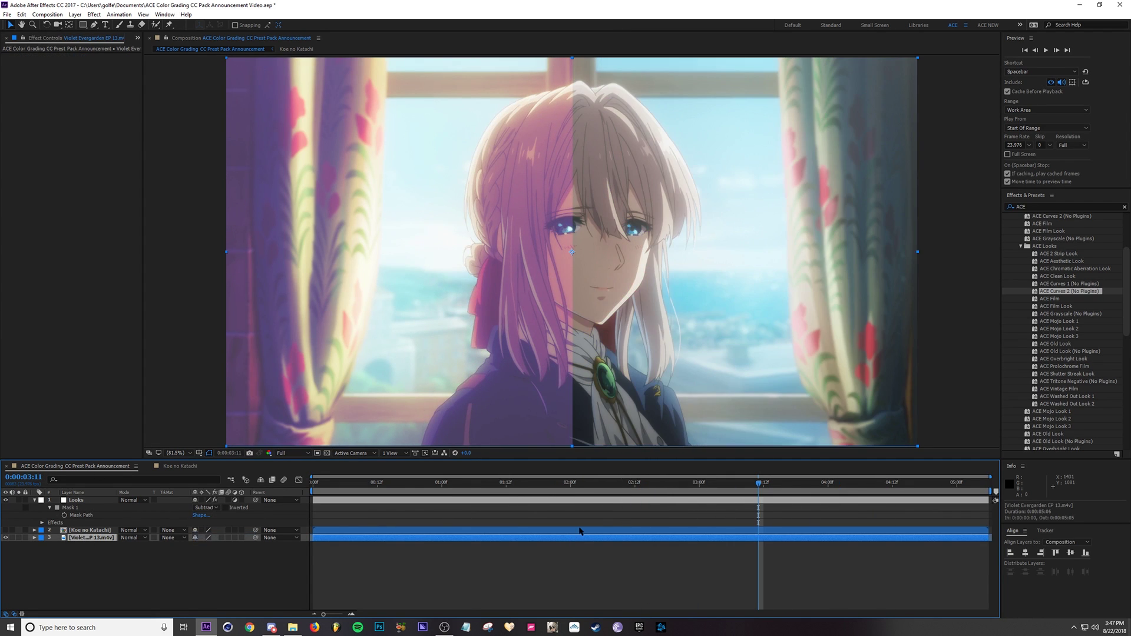
left_click(210, 508)
left_click(218, 526)
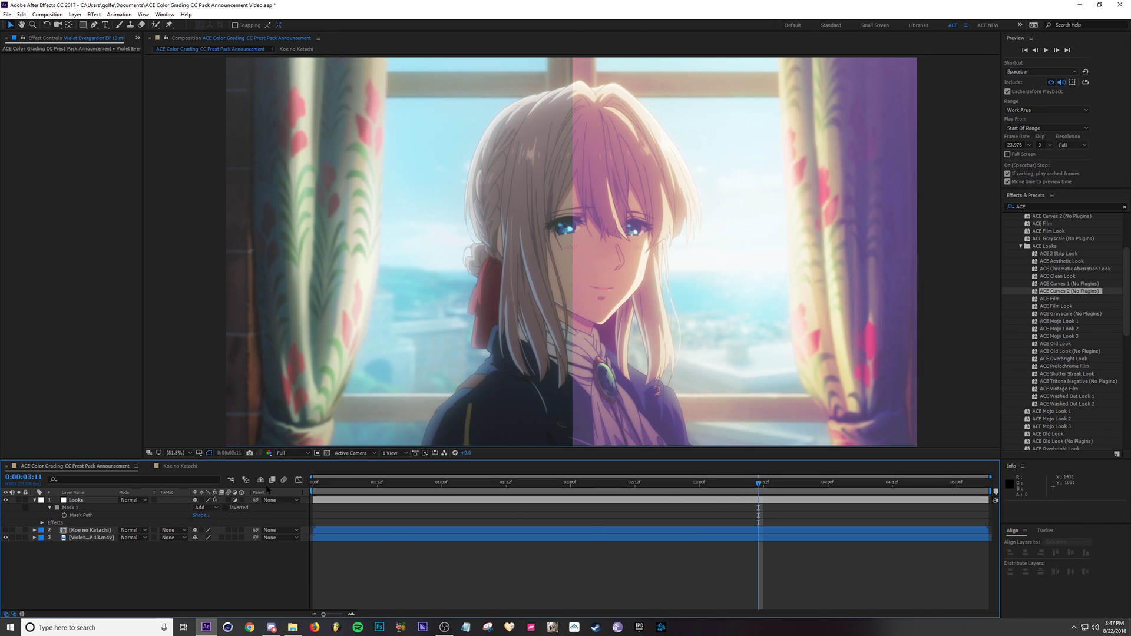
Replace all ACE Curves 2 effects on the Looks layer with the ACE Film preset, viewing the frame at 0:00:02:14
left_click(86, 500)
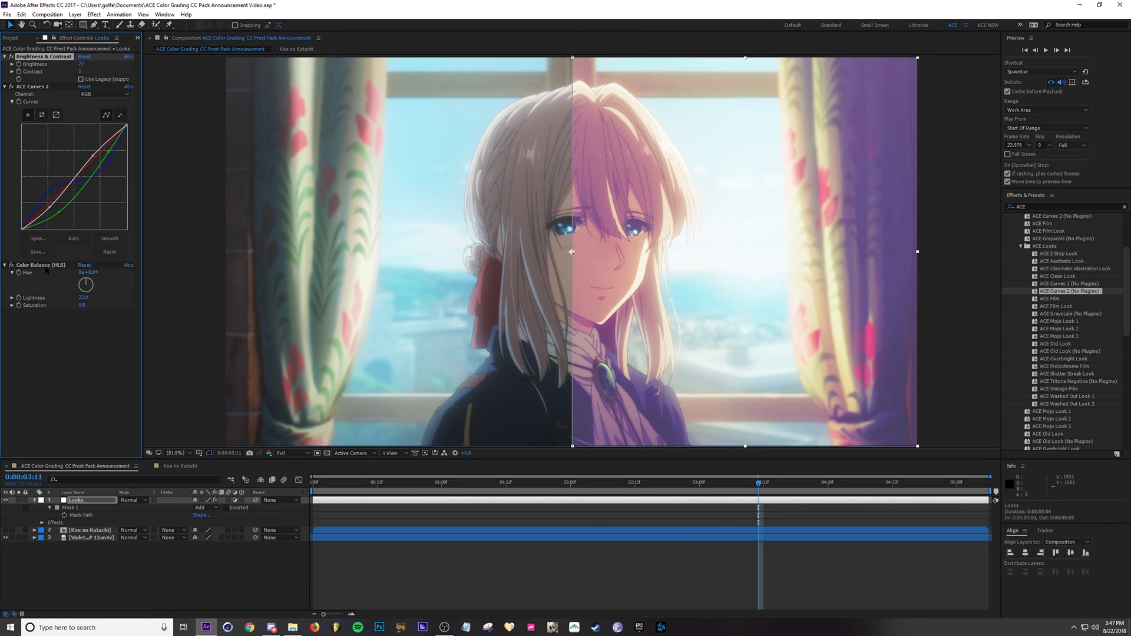
key("ctrl+a")
key("Delete")
left_click(645, 485)
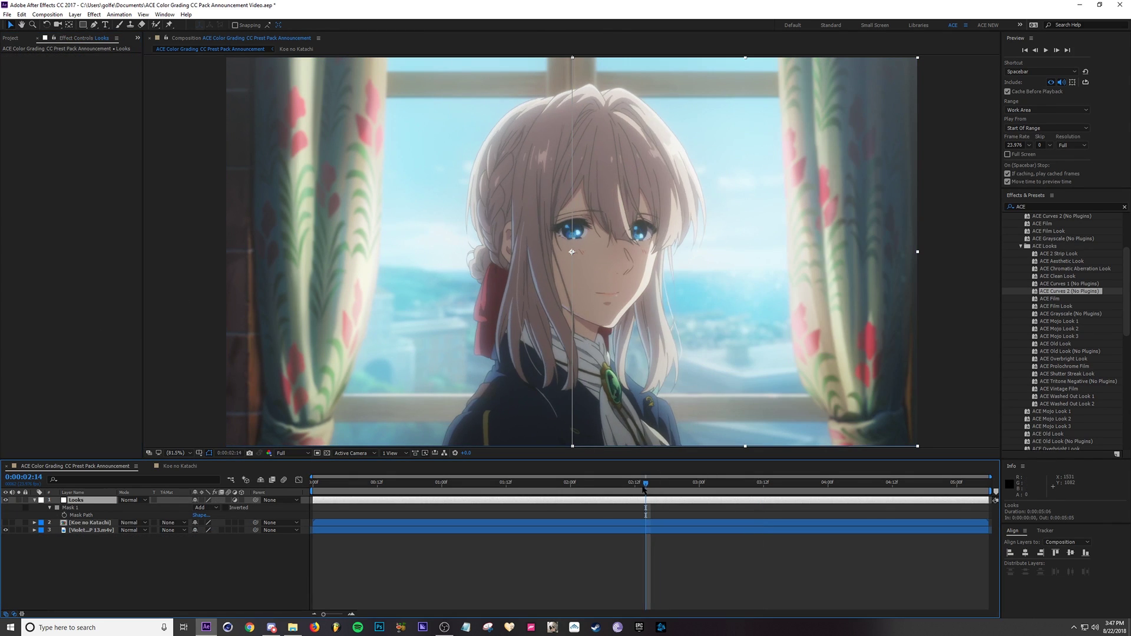
double_click(1050, 299)
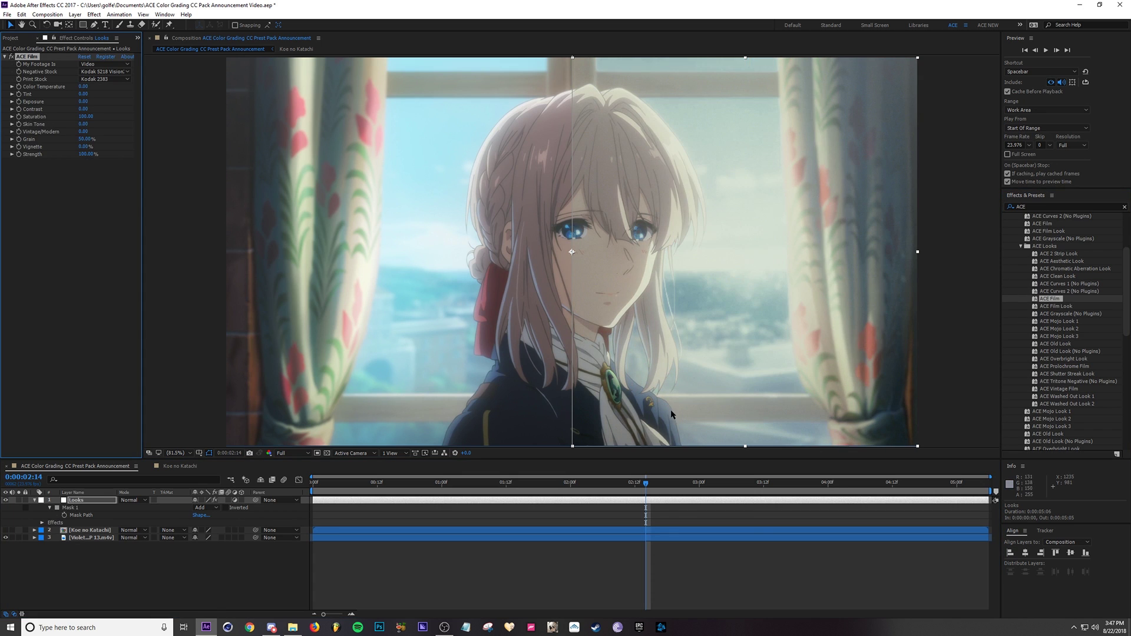
Set Mask 1's mode to None and preview the ACE Film look across Violet Evergarden, ending at 0:00:03:19
left_click(206, 507)
left_click(209, 517)
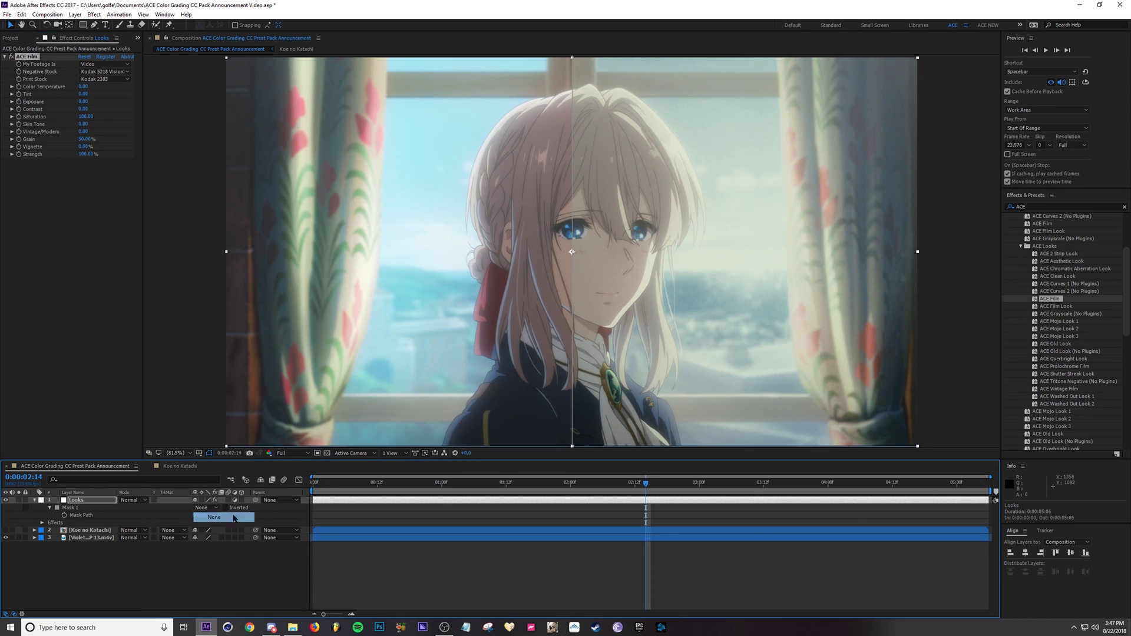
left_click(598, 514)
left_click_drag(646, 485, 745, 505)
key("space")
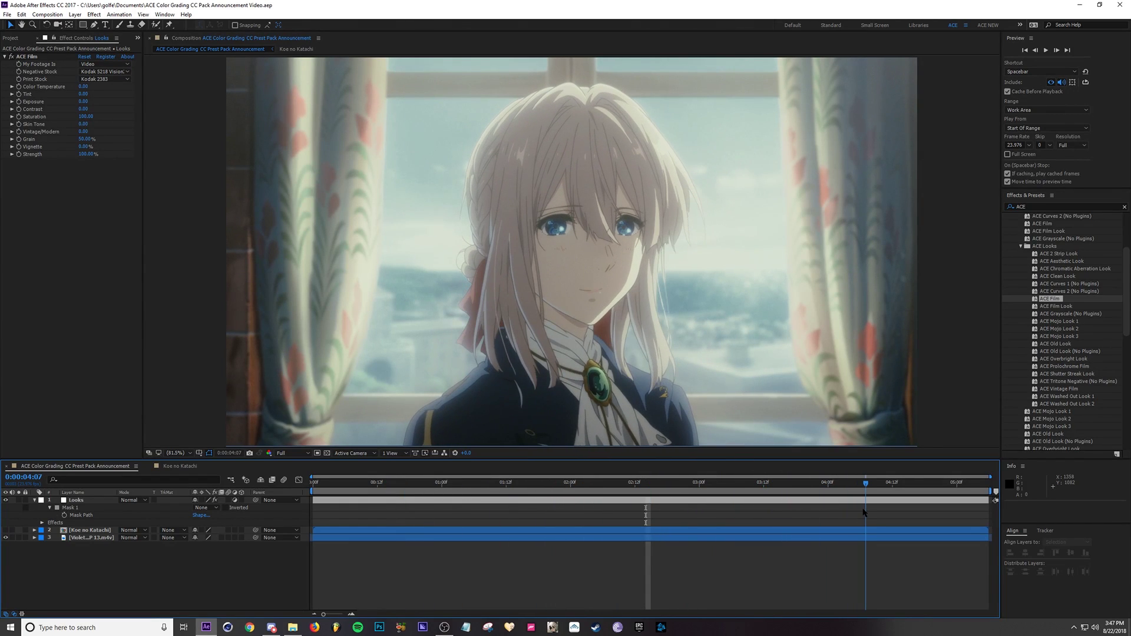
key("space")
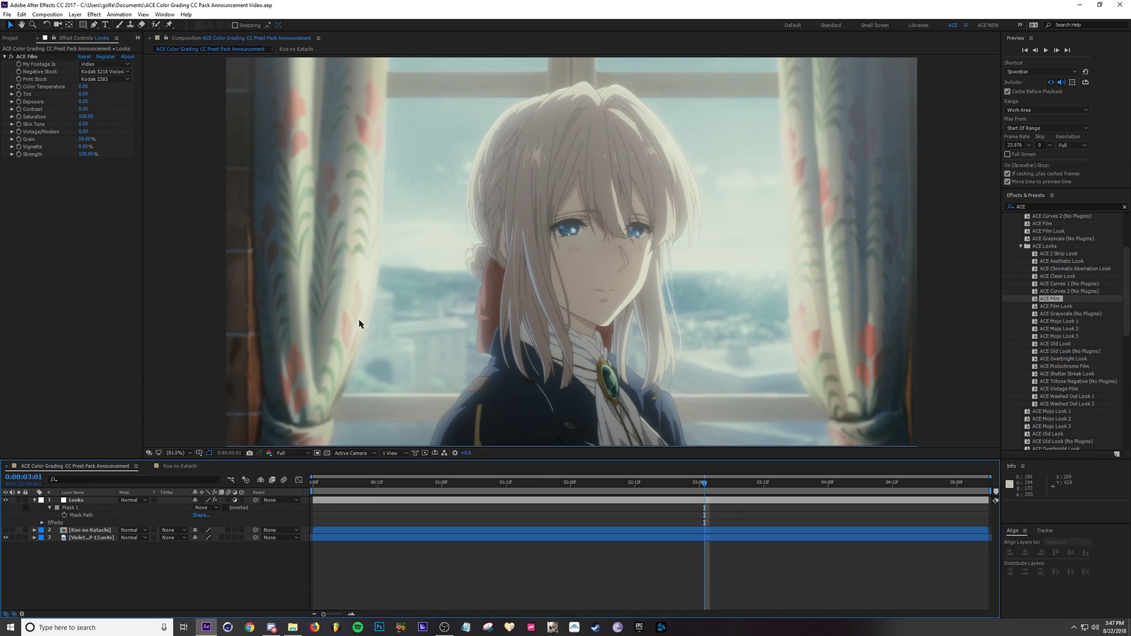
left_click_drag(711, 487, 793, 490)
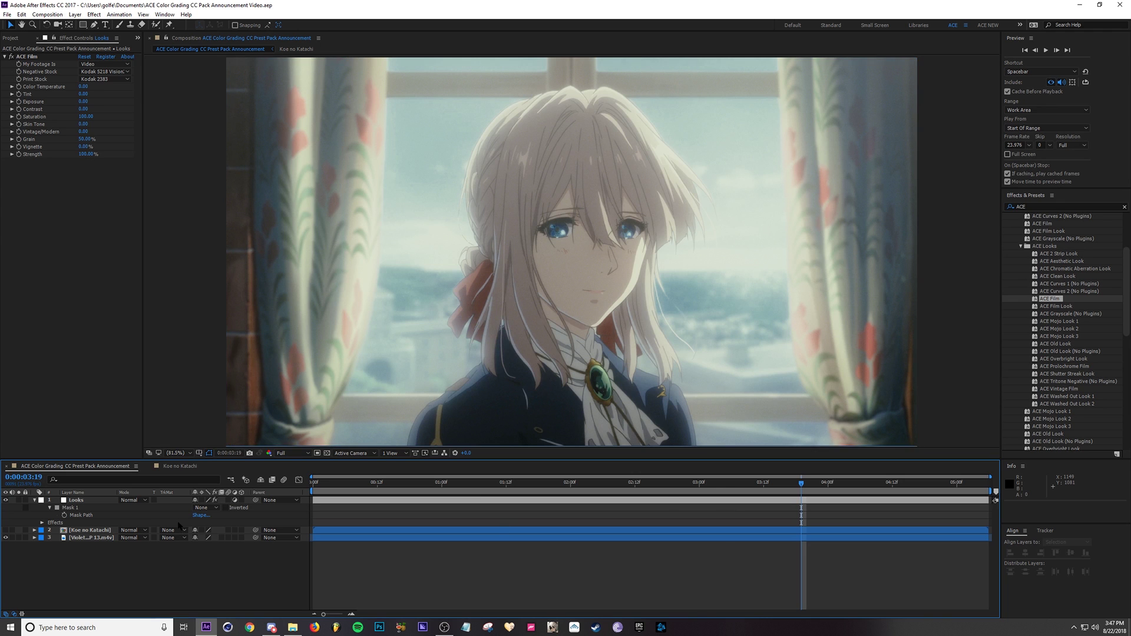
Show the Koe no Katachi layer and set Mask 1's mode to Add to compare the ACE Film look around 0:00:04:00
left_click(5, 530)
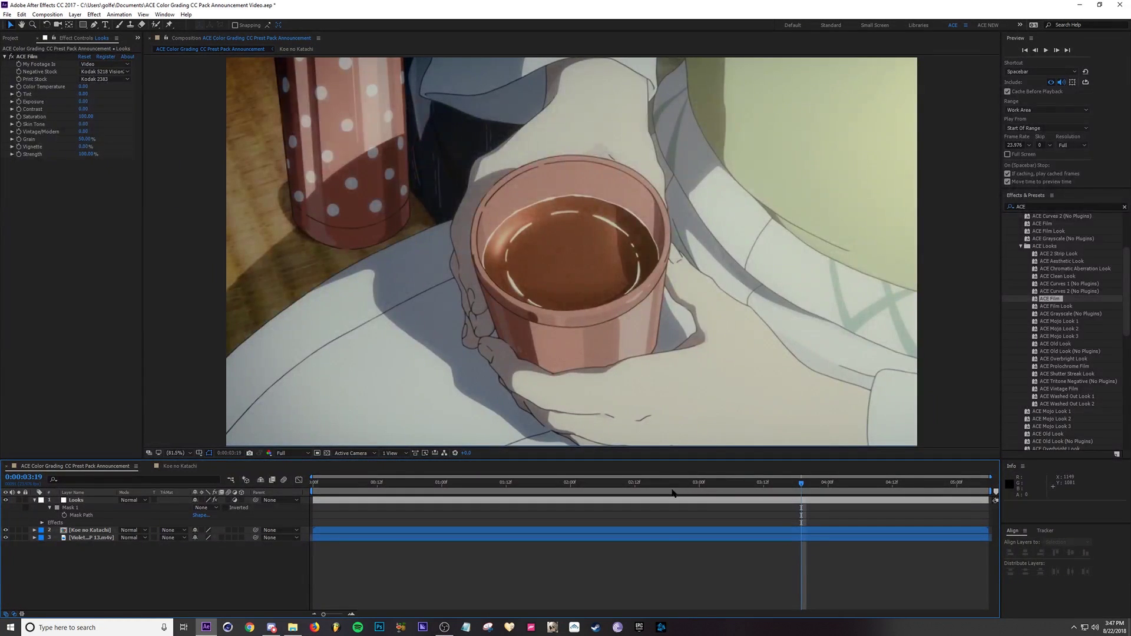
left_click_drag(613, 487, 828, 490)
left_click(205, 508)
left_click(202, 519)
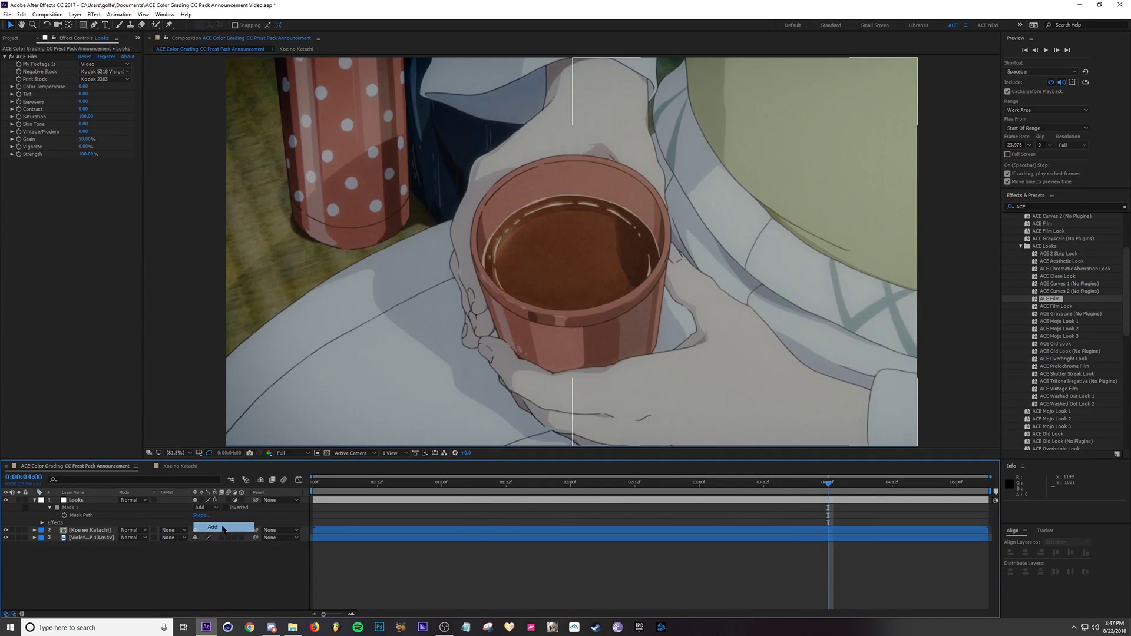
mouse_move(827, 489)
left_mouse_down()
mouse_move(536, 499)
mouse_move(822, 495)
left_mouse_up()
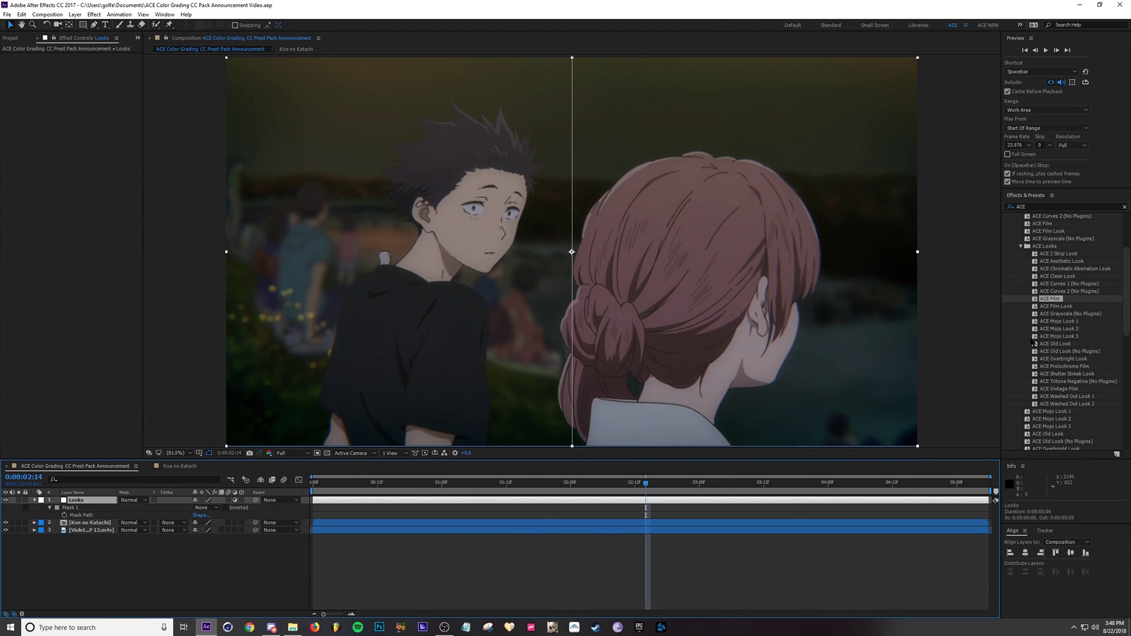
Apply the ACE Film Look preset to the Looks layer and scrub through Koe no Katachi to 0:00:03:11
double_click(1056, 306)
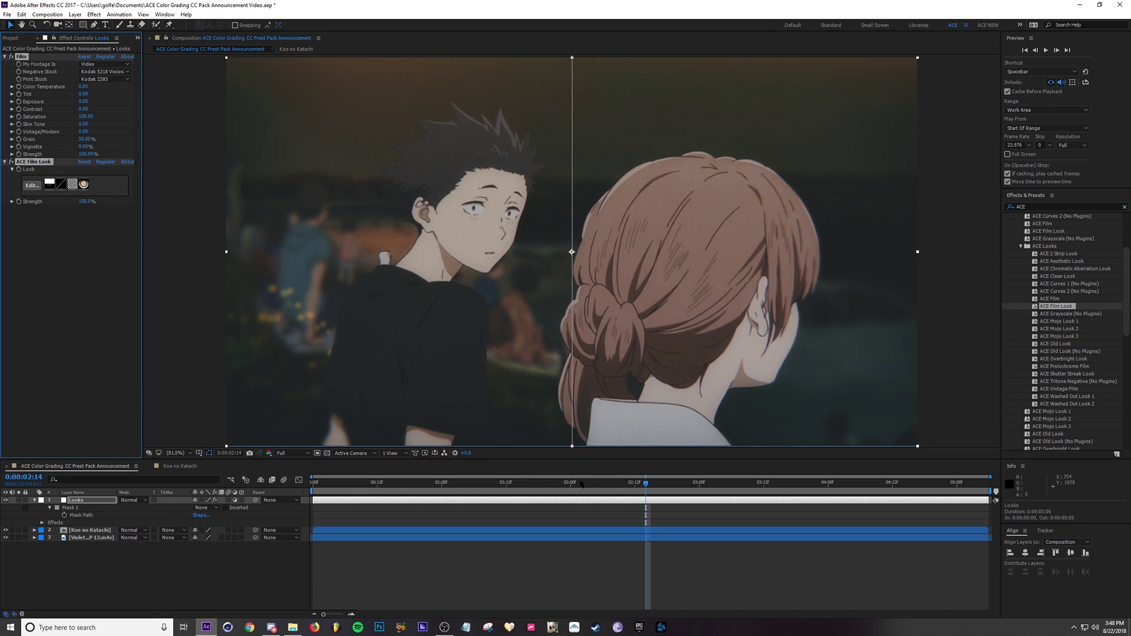
left_click(649, 491)
left_click_drag(613, 488, 758, 498)
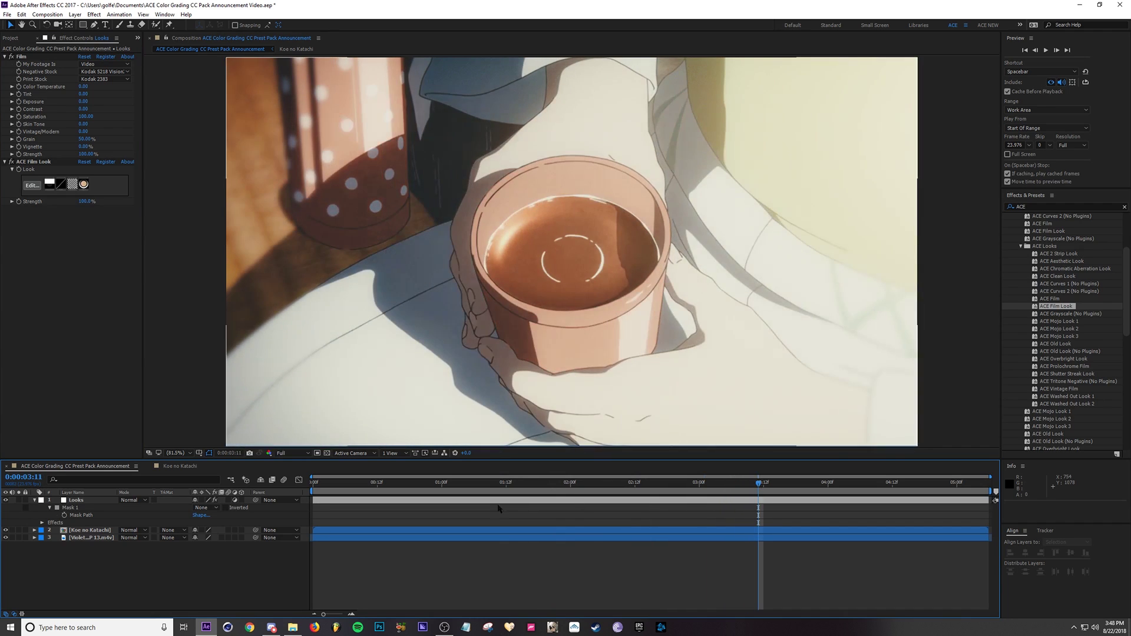
Hide the Koe no Katachi layer and switch the Looks layer off and on to compare Violet Evergarden at 0:00:03:00
left_click(84, 502)
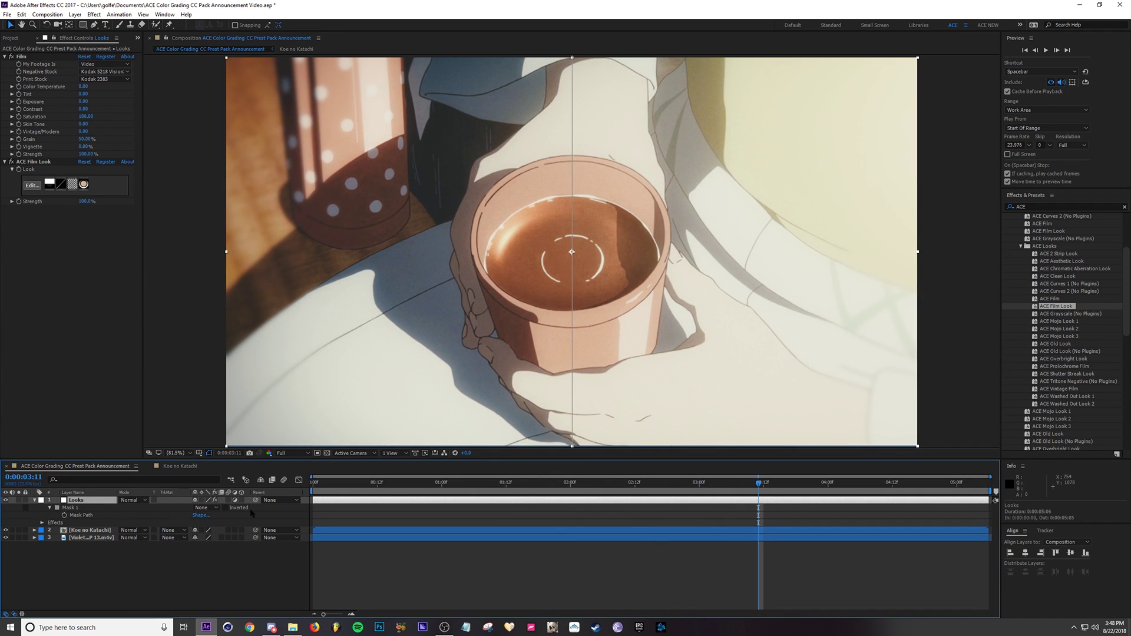
left_click(5, 530)
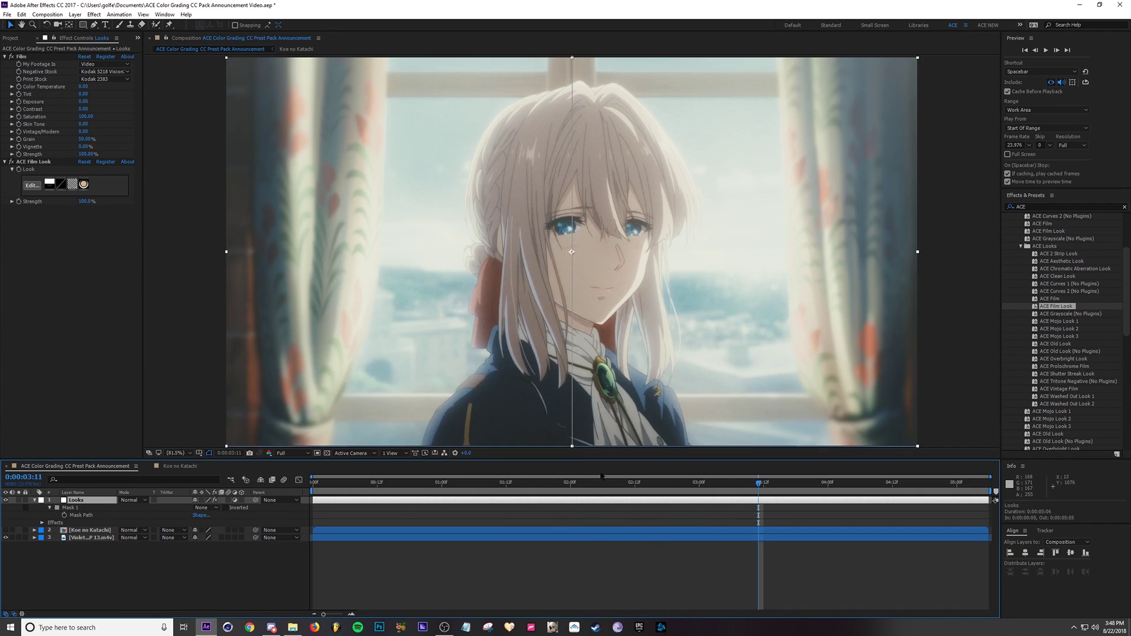
left_click_drag(666, 484, 699, 484)
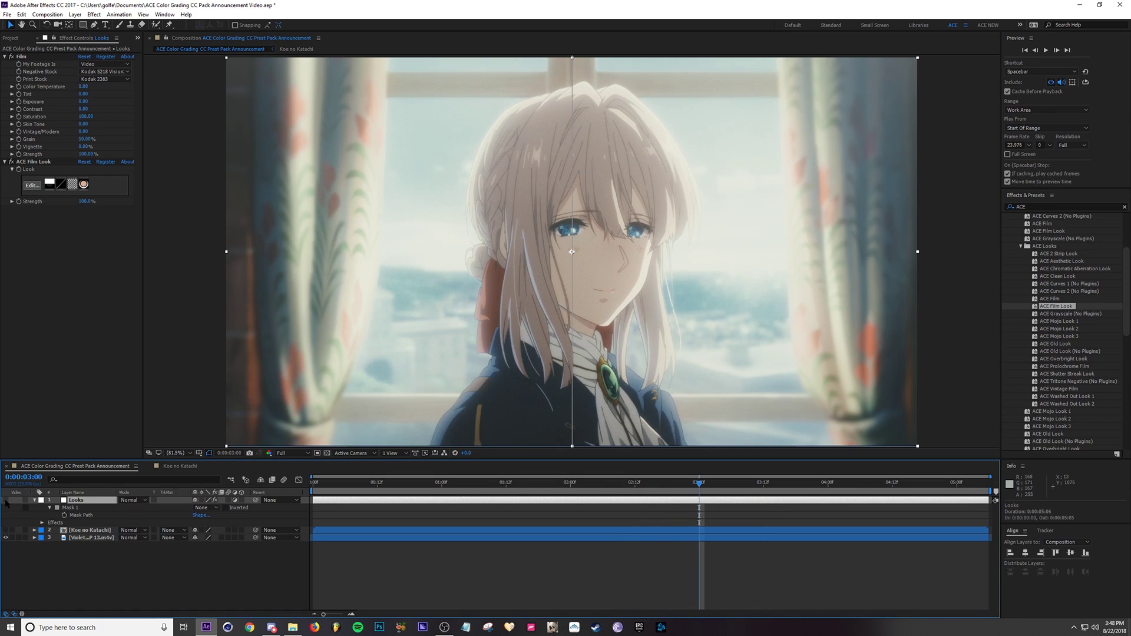
left_click(5, 500)
left_click(5, 500)
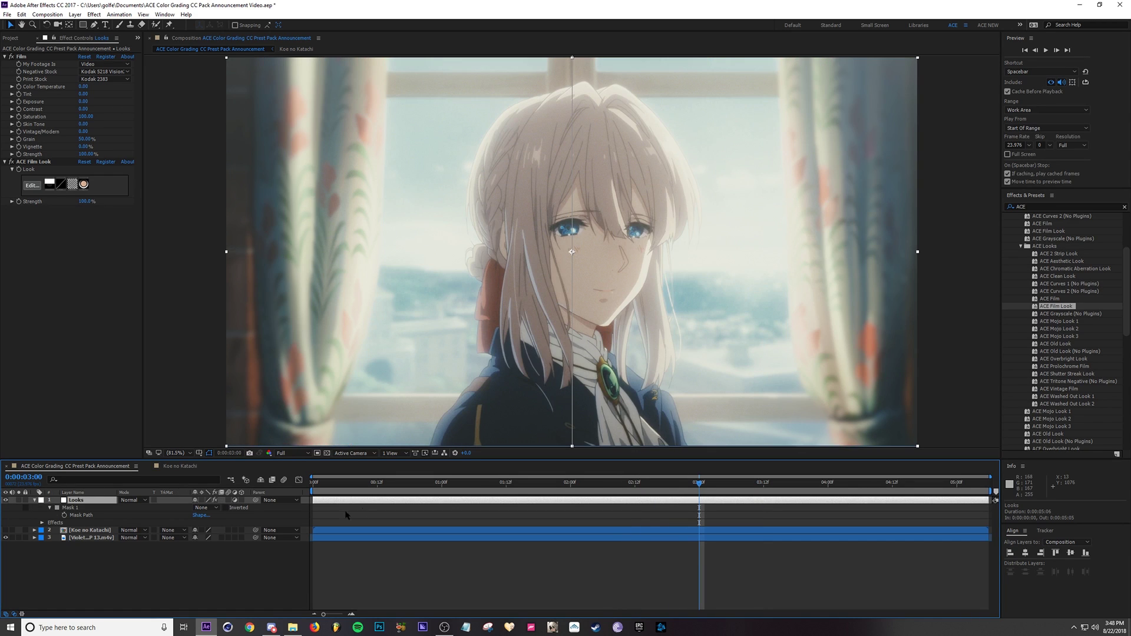
Compare the ACE Film Look with Mask 1 set to Subtract, return the mode to None and go to 0:00:02:18
left_click(207, 507)
left_click(212, 534)
left_click_drag(666, 486, 752, 499)
left_click(208, 507)
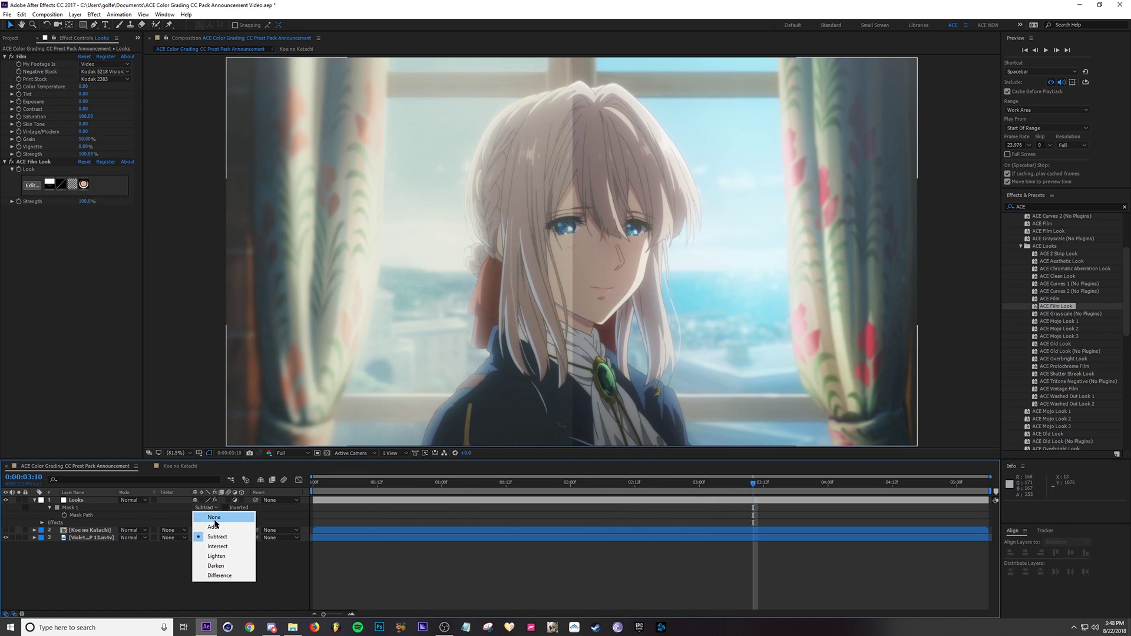
left_click(217, 518)
left_click(667, 483)
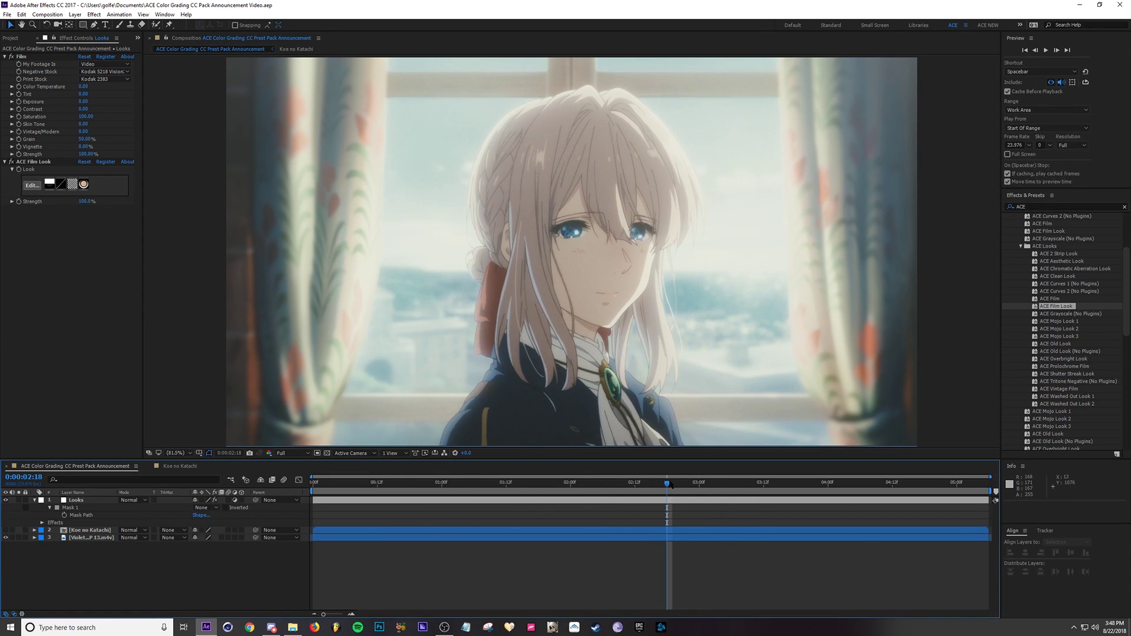
Replace the Film and ACE Film Look effects on the Looks layer with ACE Grayscale (No Plugins) and preview Violet Evergarden
left_click(36, 57)
left_click(35, 162, "ctrl")
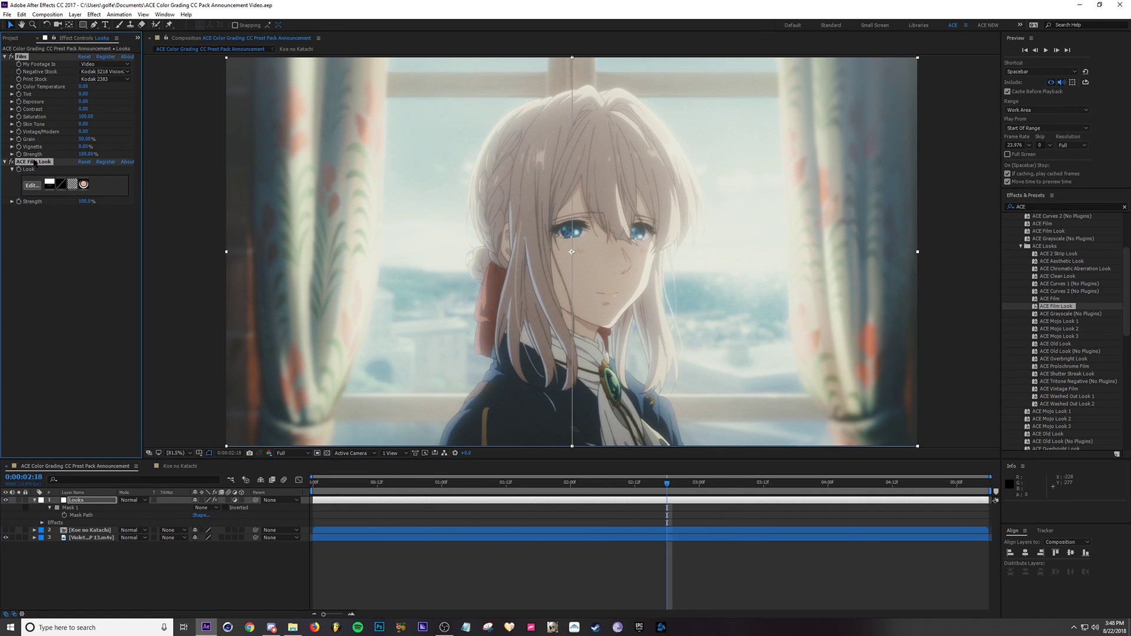
key("Delete")
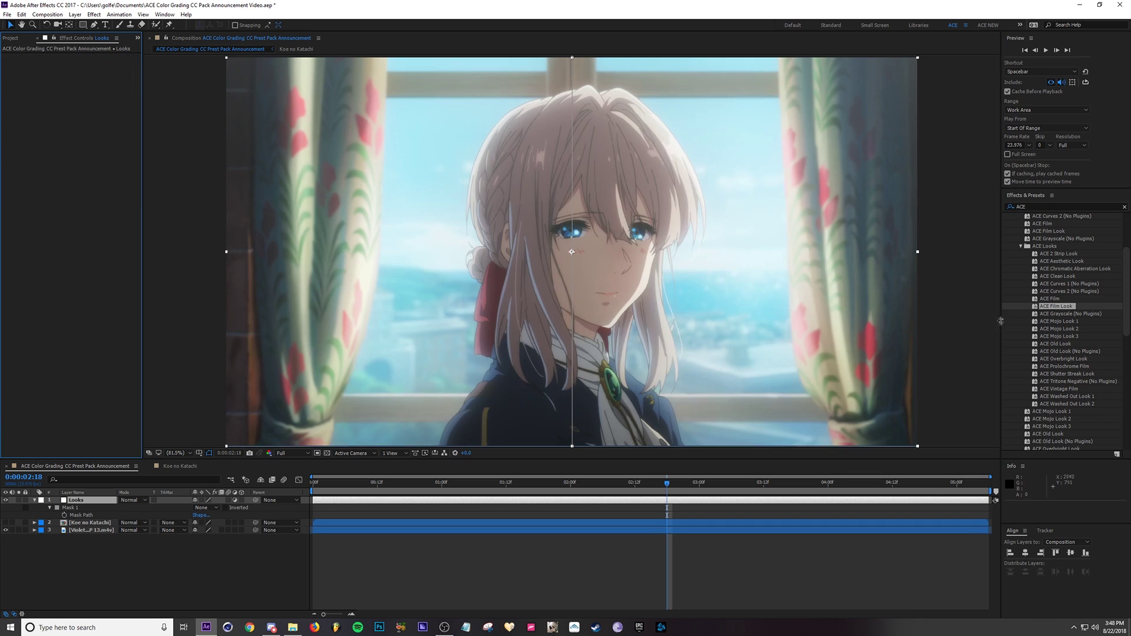
left_click(670, 514)
left_click_drag(1070, 313, 613, 484)
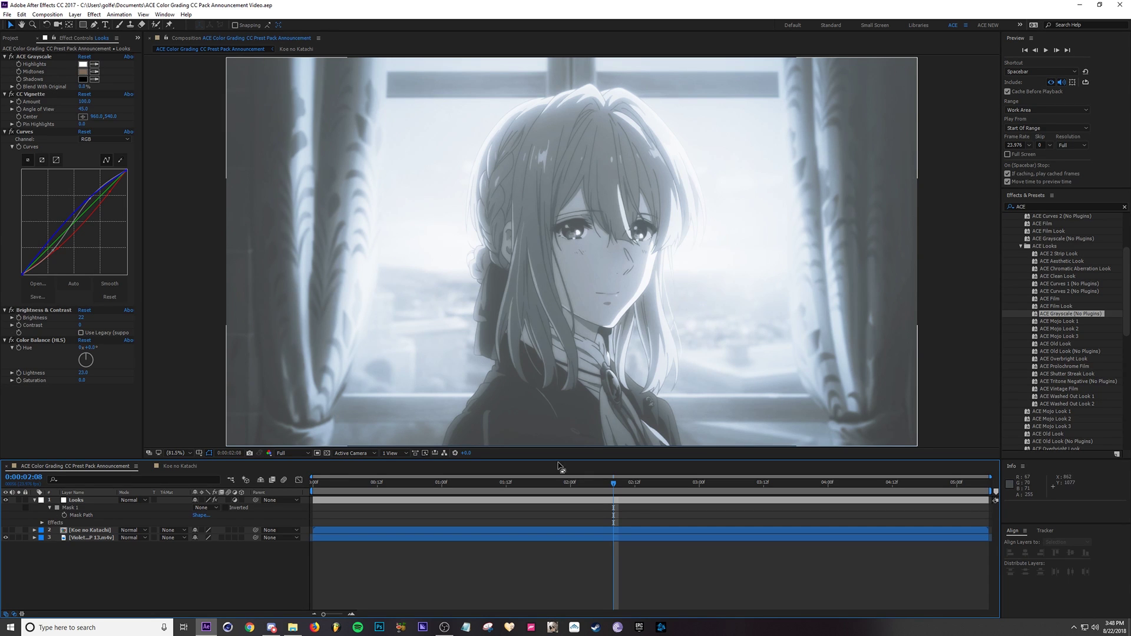
key("space")
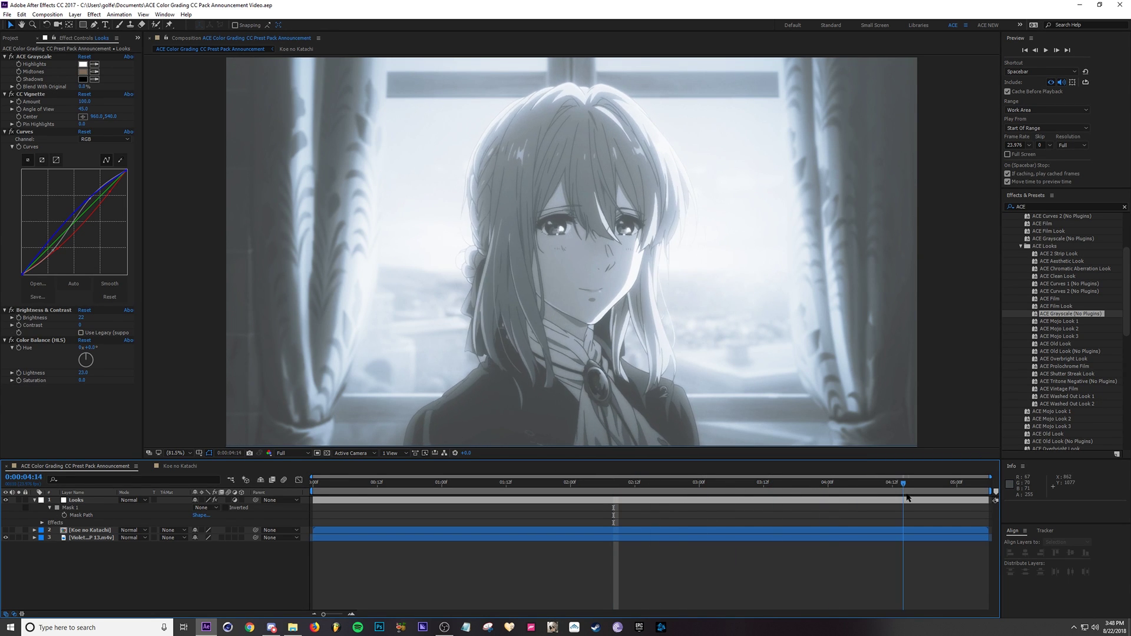
Show the Koe no Katachi layer and set Mask 1's mode to Add to compare the grayscale look
left_click_drag(907, 498, 646, 500)
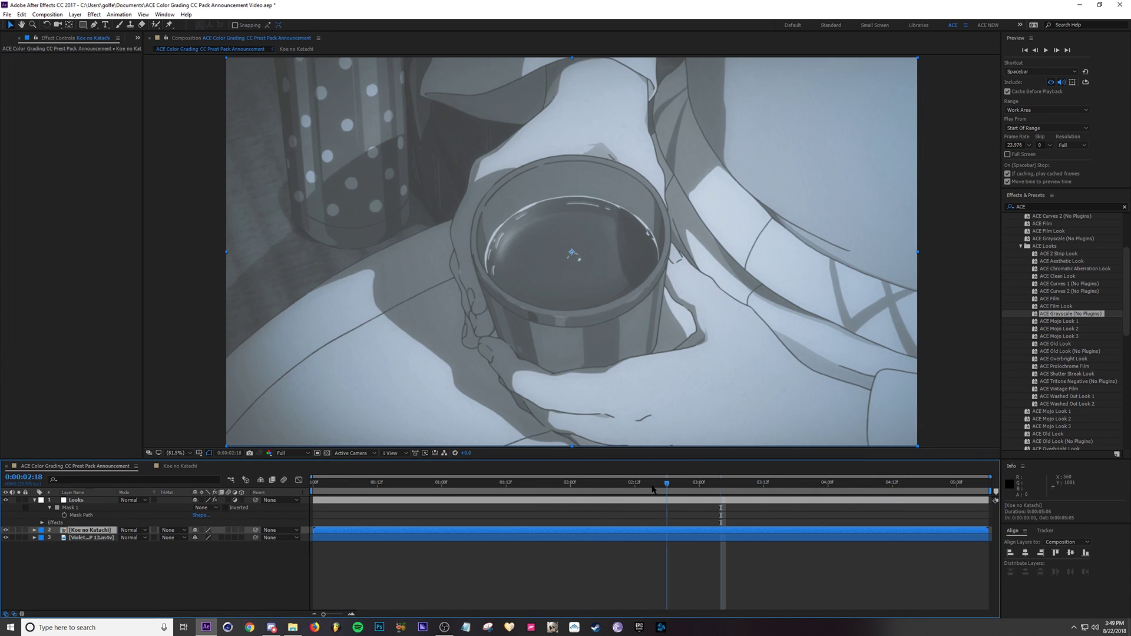
left_click_drag(652, 489, 677, 524)
left_click(205, 508)
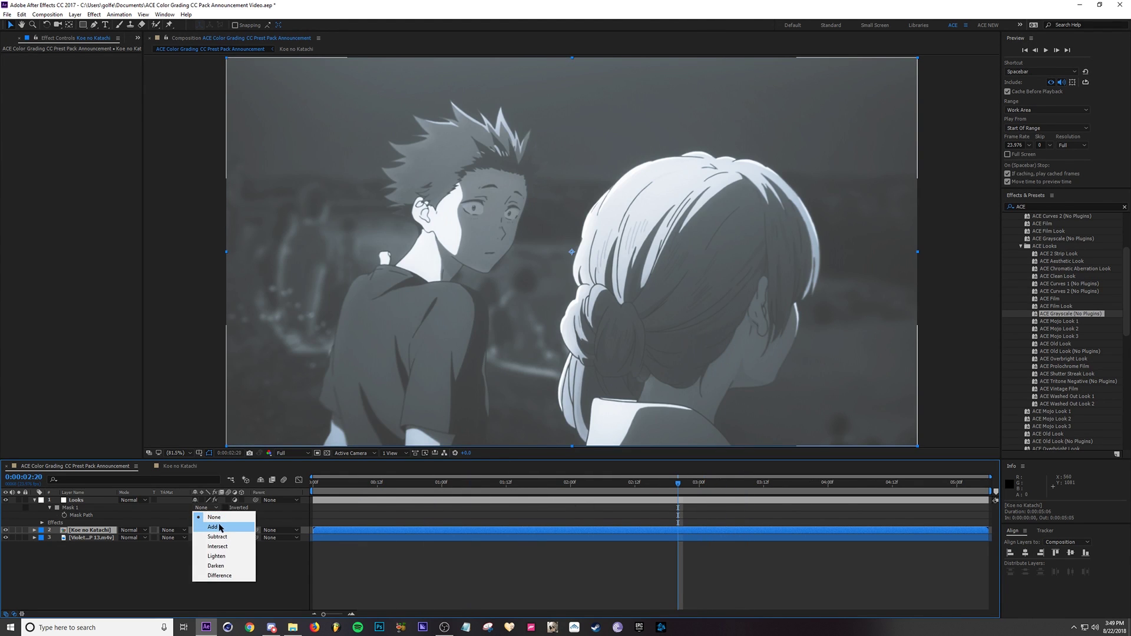
left_click(220, 527)
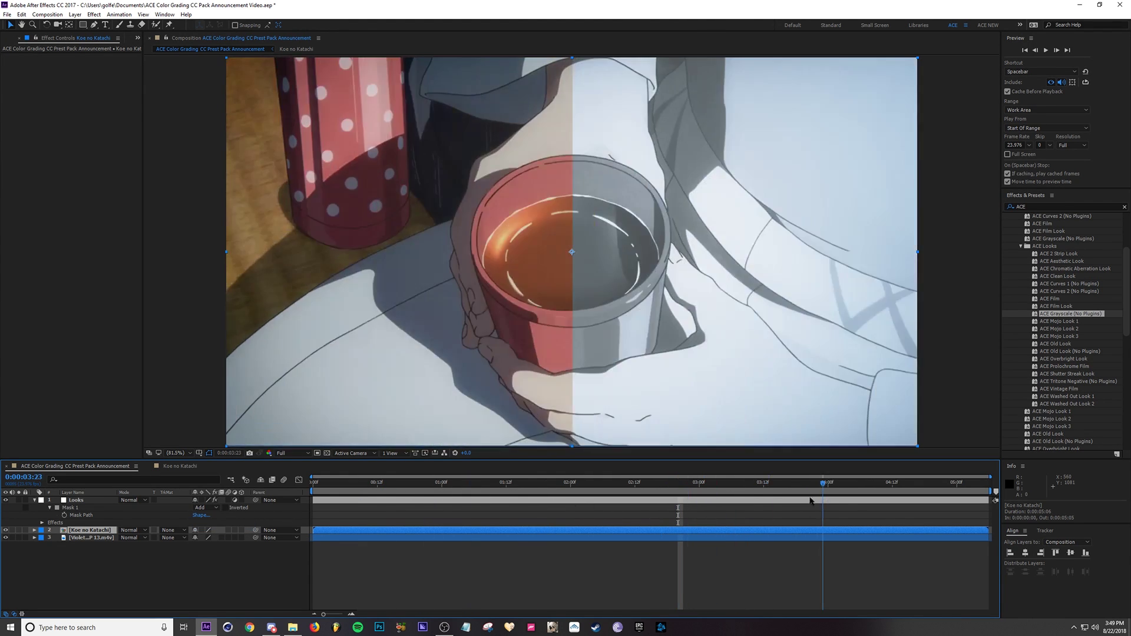
Apply the ACE Mojo Look 1 preset to the Looks layer, scrub Koe no Katachi to 0:00:03:22 and save the project
left_click(708, 500)
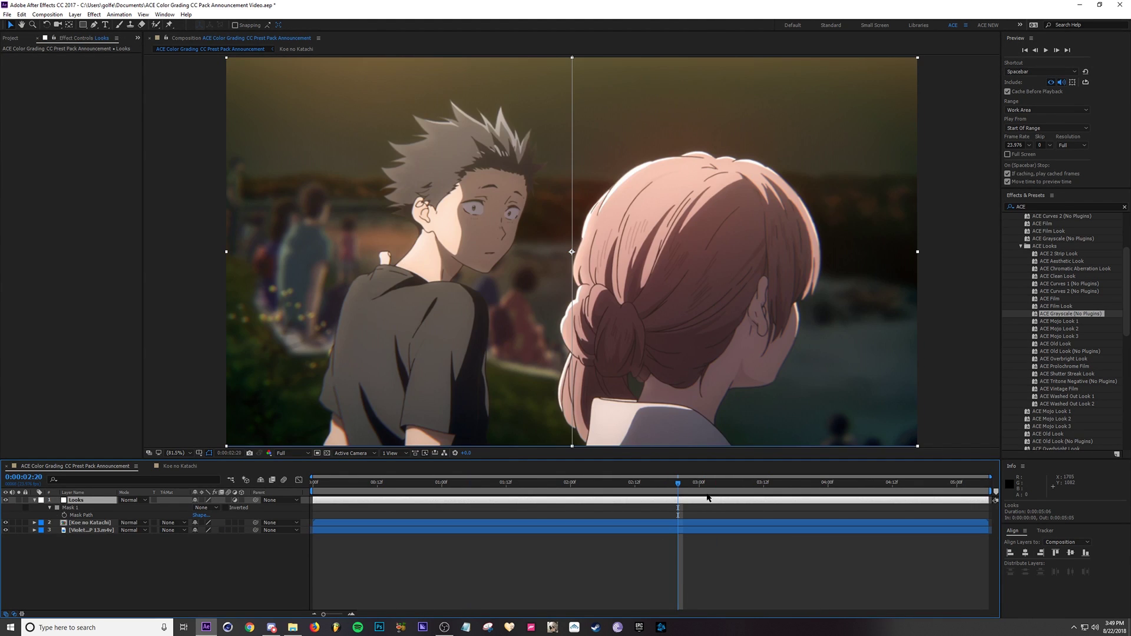
double_click(1060, 322)
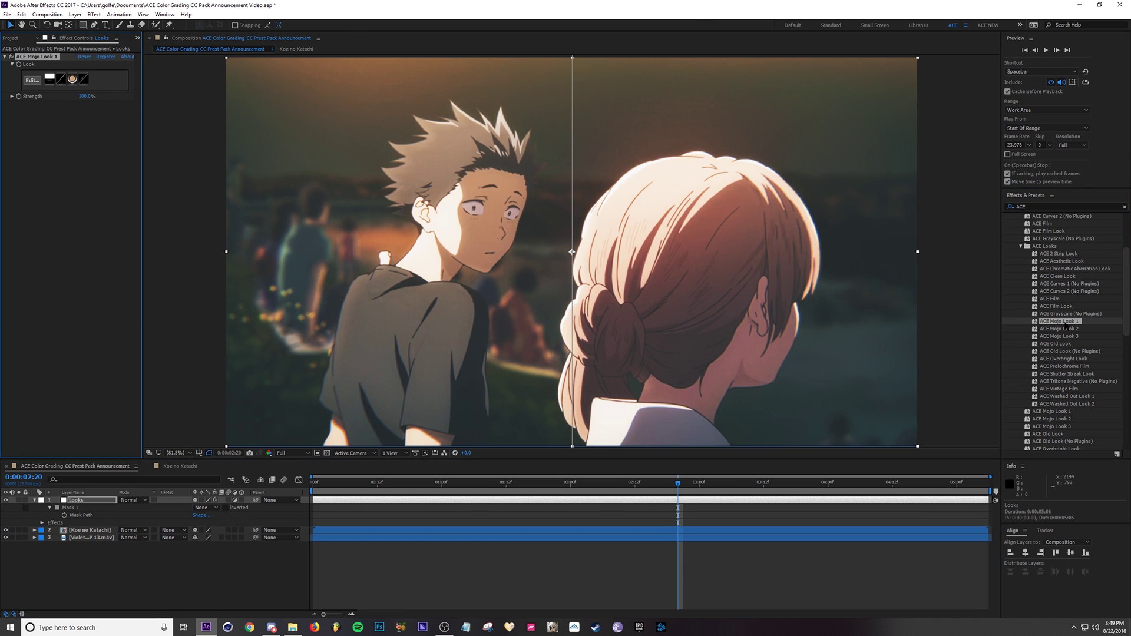
left_click_drag(680, 486, 823, 499)
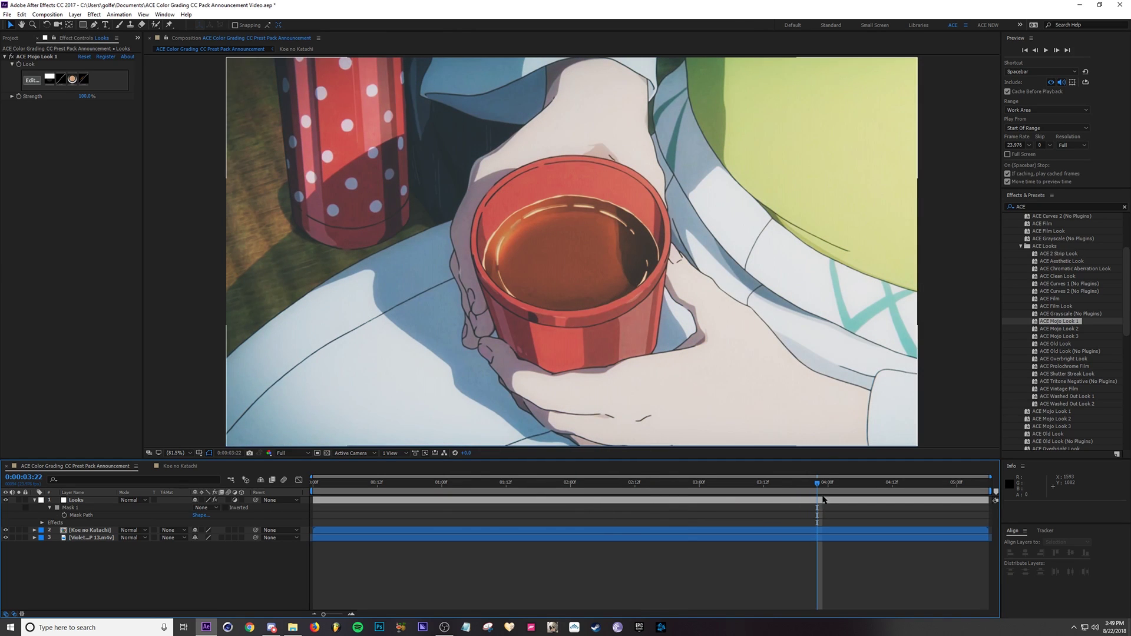
key("ctrl+s")
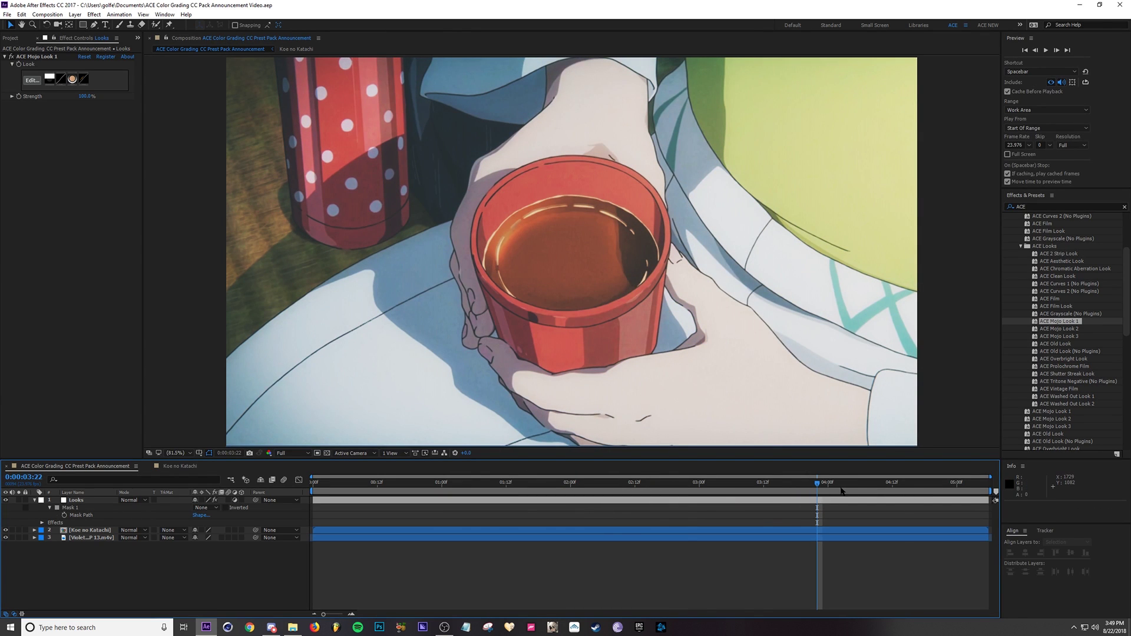
Switch the Looks layer off and on repeatedly to compare ACE Mojo Look 1 with the original Koe no Katachi frame
left_click(6, 501)
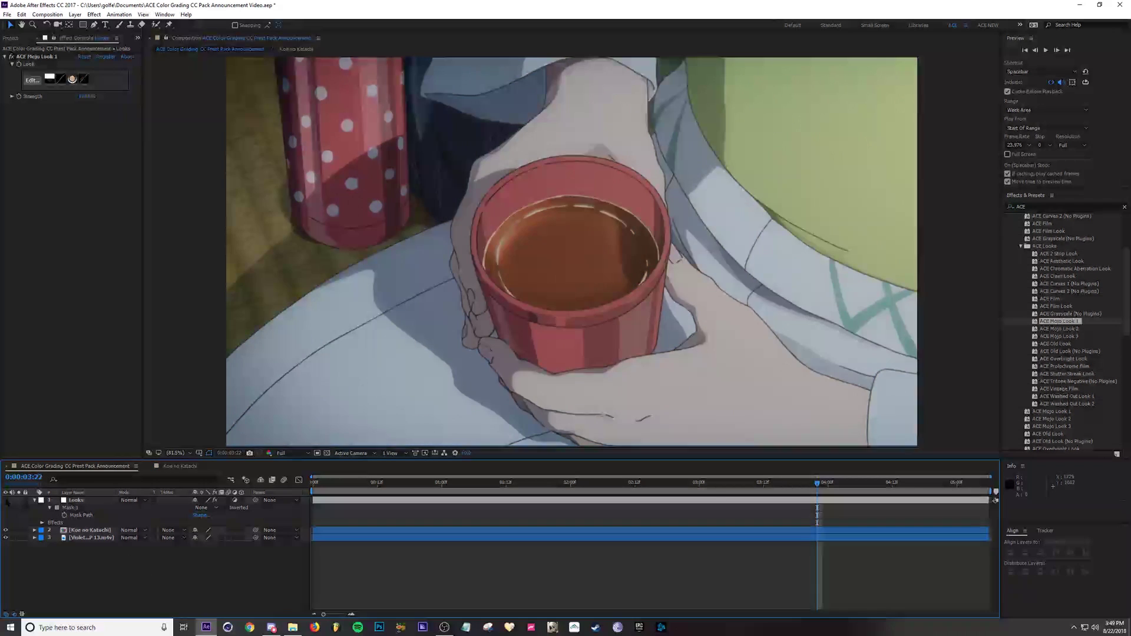
left_click(6, 500)
left_click(6, 500)
left_click(7, 501)
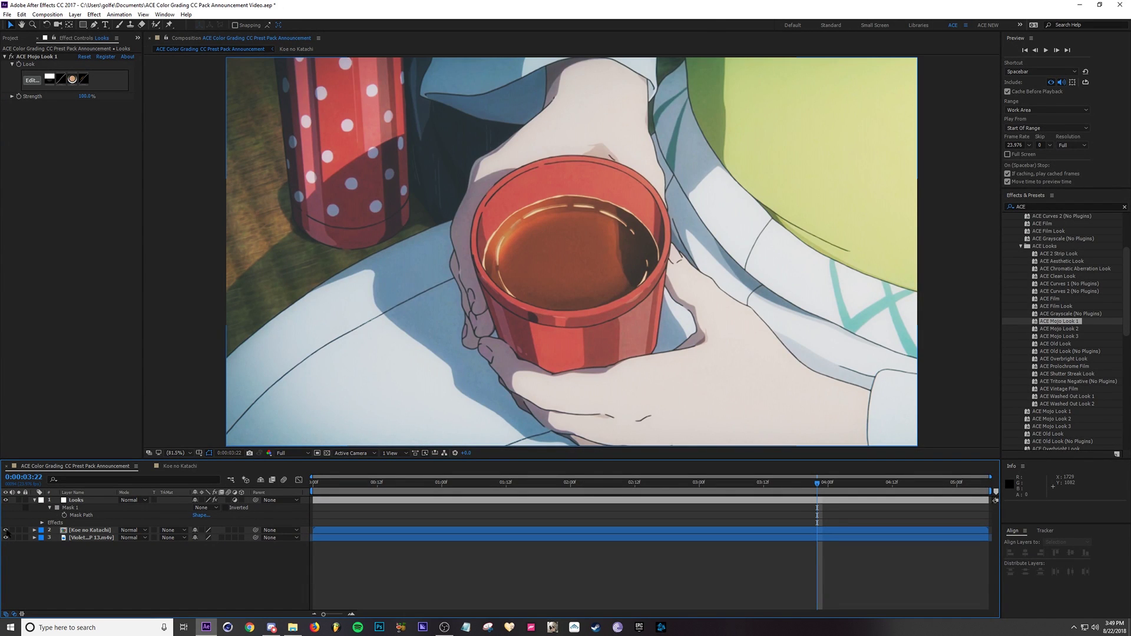
Hide the Koe no Katachi layer, go to 0:00:03:18 and set Mask 1's mode to Add for a split comparison
left_click(6, 530)
left_click_drag(674, 487, 796, 495)
left_click(206, 508)
left_click(233, 528)
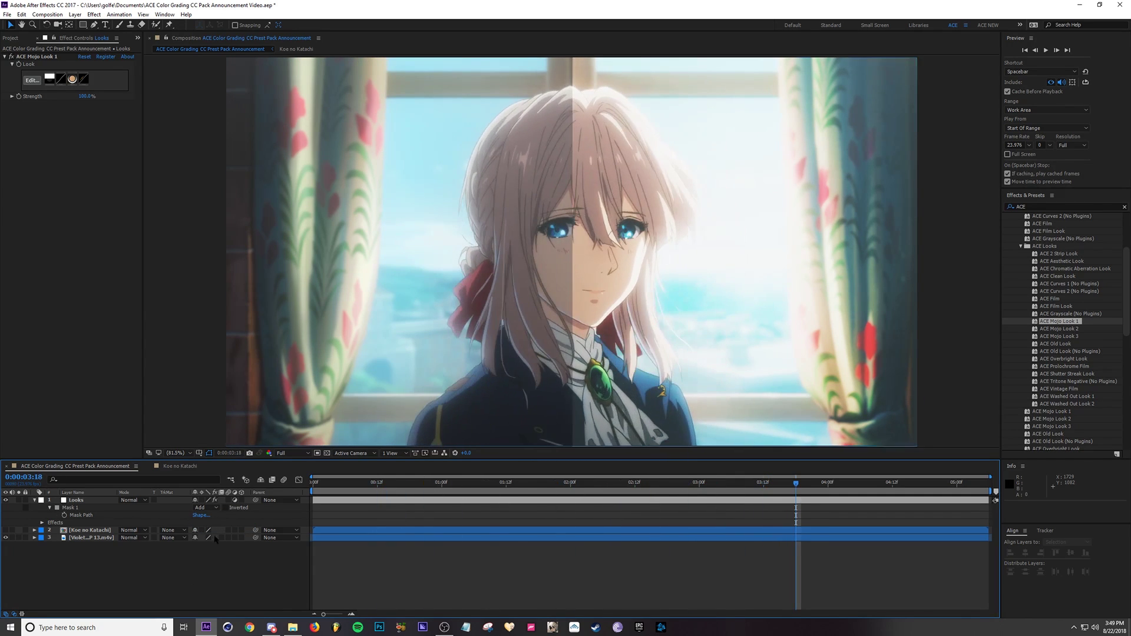
Disable the Looks layer's effects for comparison, undo that, and set Mask 1's mode back to None
left_click(215, 501)
left_click(208, 508)
left_click(207, 508)
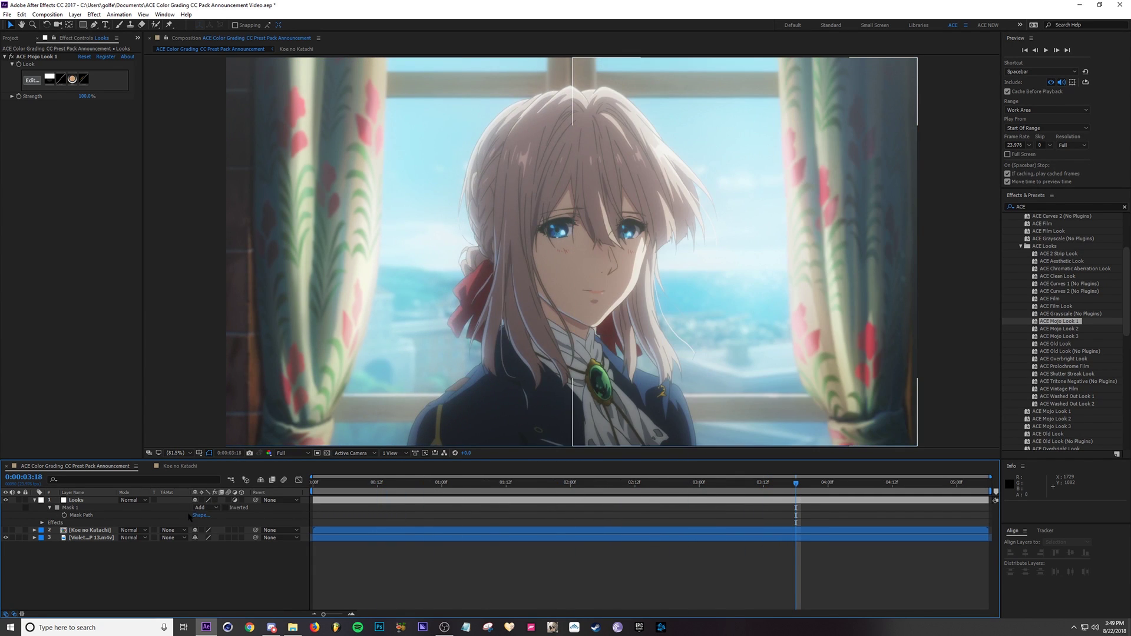
key("ctrl+z")
left_click(210, 508)
left_click(213, 516)
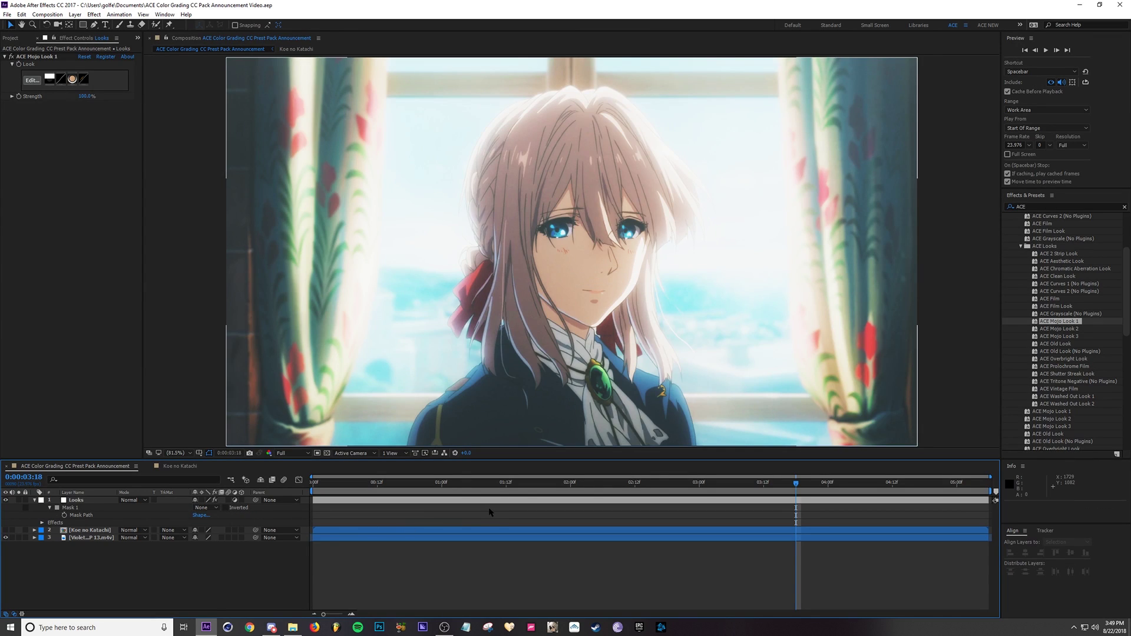
Replace ACE Mojo Look 1 on the Looks layer with ACE Mojo Look 2, save, and scrub Violet Evergarden to 0:00:03:05
left_click(33, 57)
key("Delete")
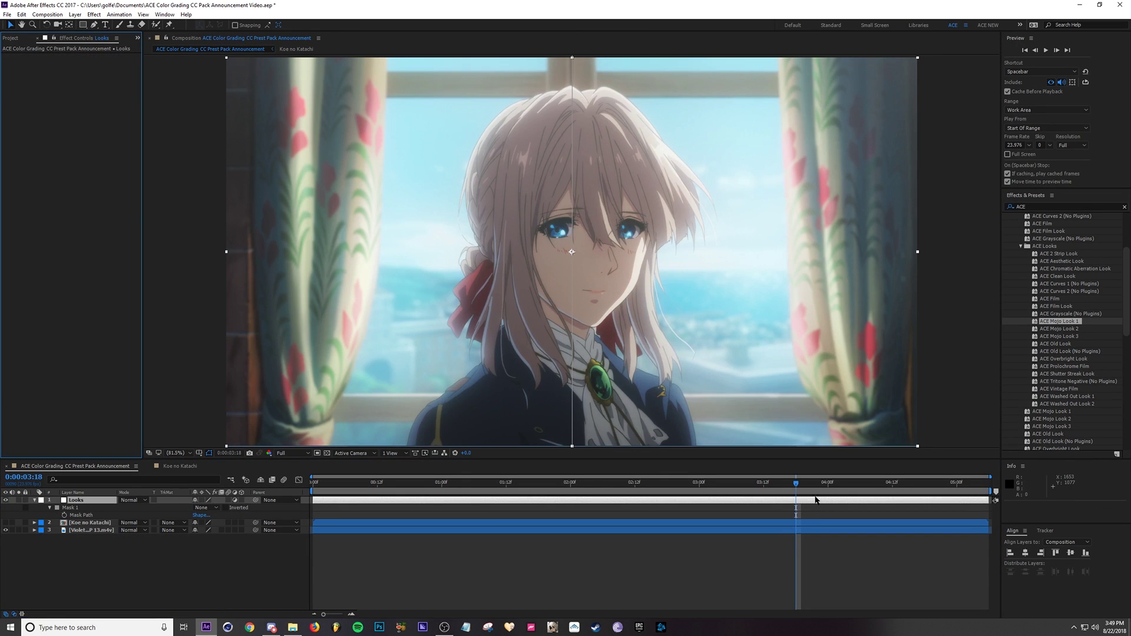
left_click(811, 501)
double_click(1087, 329)
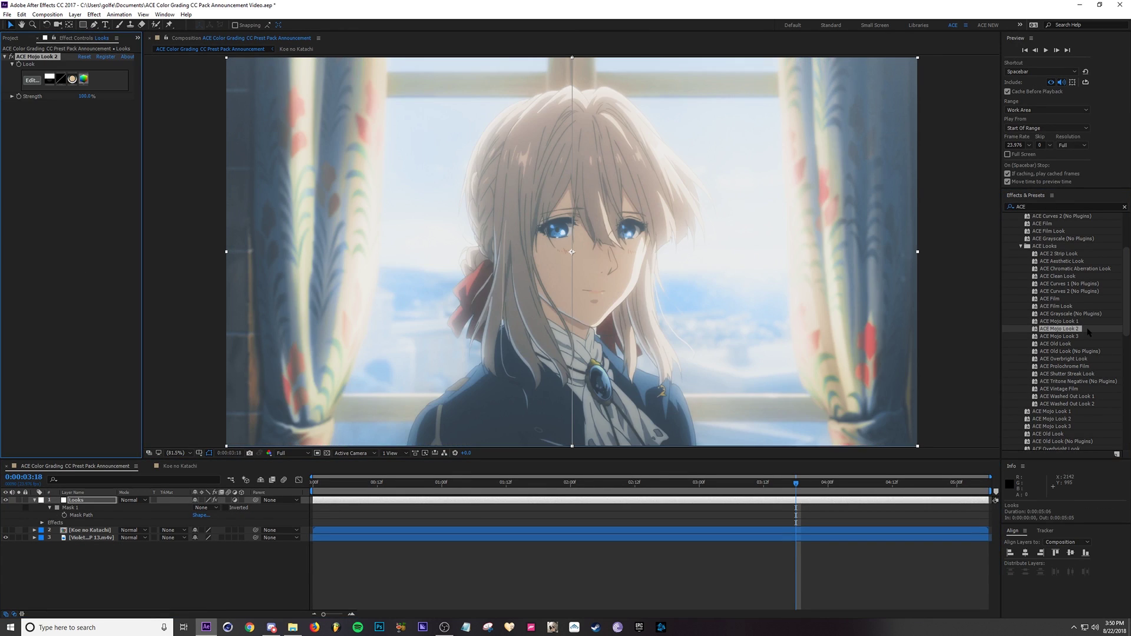
key("ctrl+s")
left_click(622, 519)
mouse_move(646, 487)
left_mouse_down()
mouse_move(357, 487)
mouse_move(859, 510)
mouse_move(665, 493)
left_mouse_up()
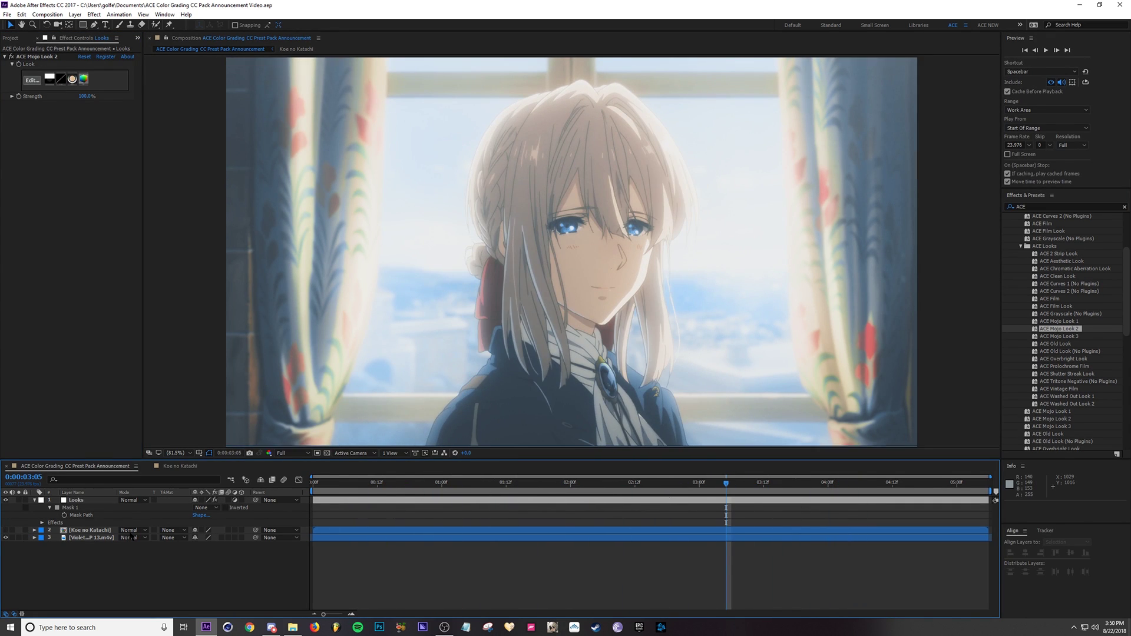
Compare ACE Mojo Look 2 on Koe no Katachi with Mask 1 set to Add, then hide that layer at 0:00:03:04
left_click(6, 530)
left_click_drag(726, 483, 787, 510)
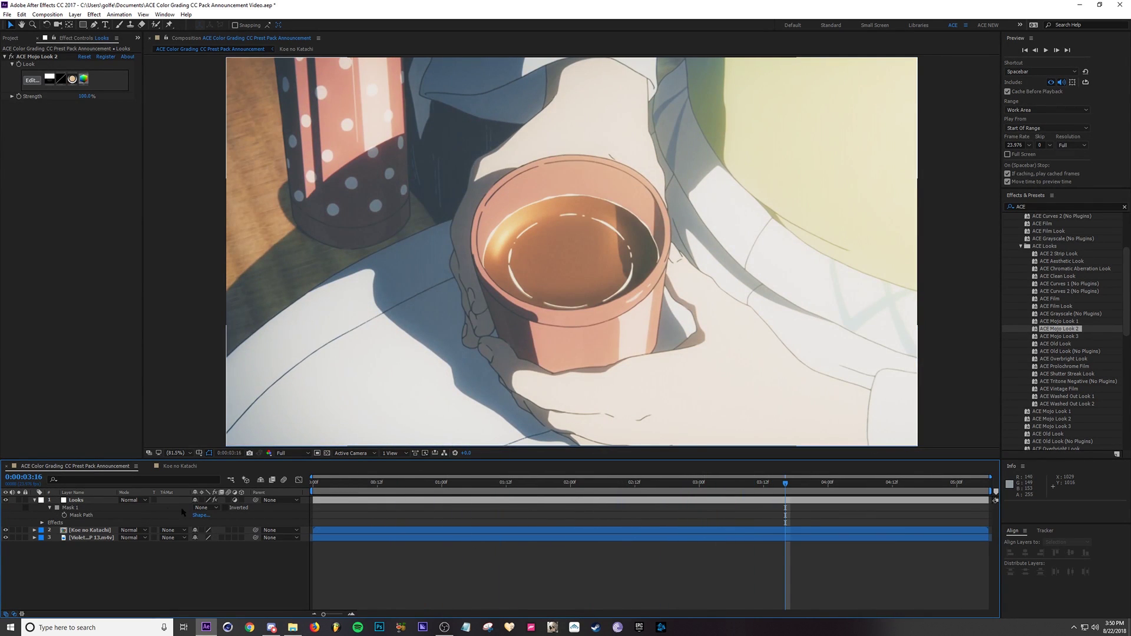
left_click(206, 507)
left_click(214, 527)
left_click_drag(719, 483, 720, 497)
left_click(7, 530)
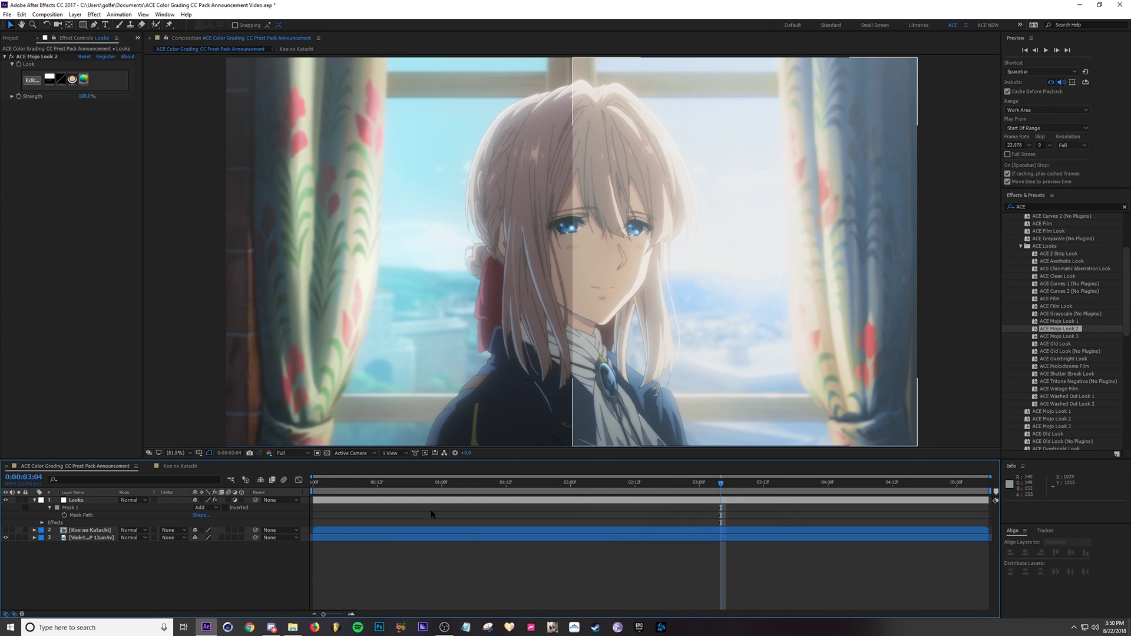
Replace ACE Mojo Look 2 on the Looks layer with ACE Mojo Look 3 and set Mask 1's mode to None
left_click(42, 57)
key("Delete")
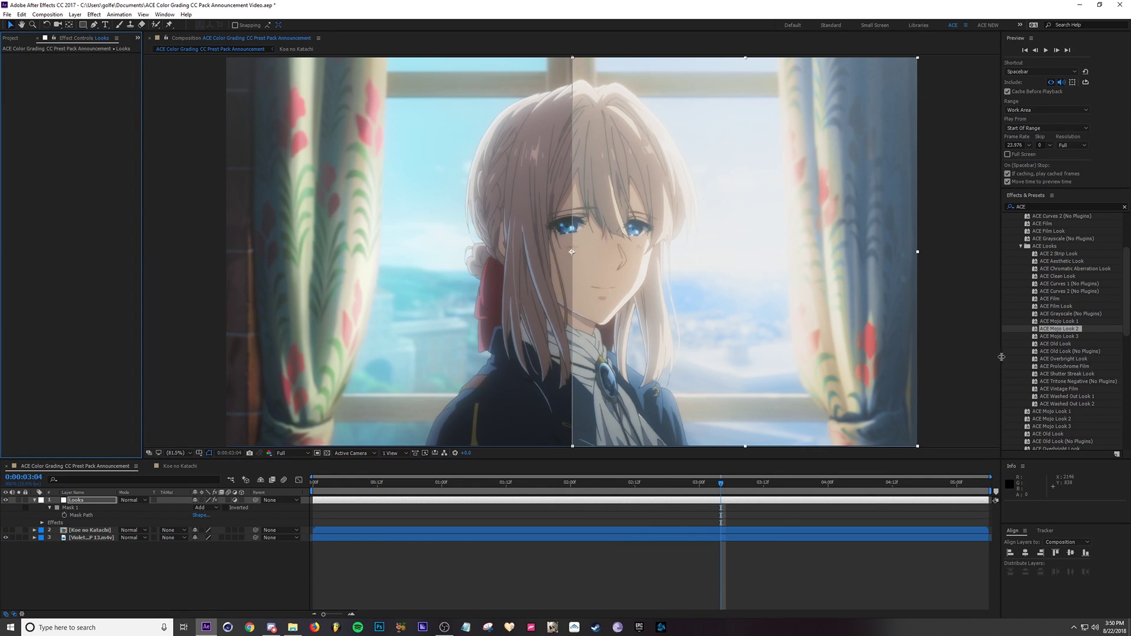
double_click(1068, 337)
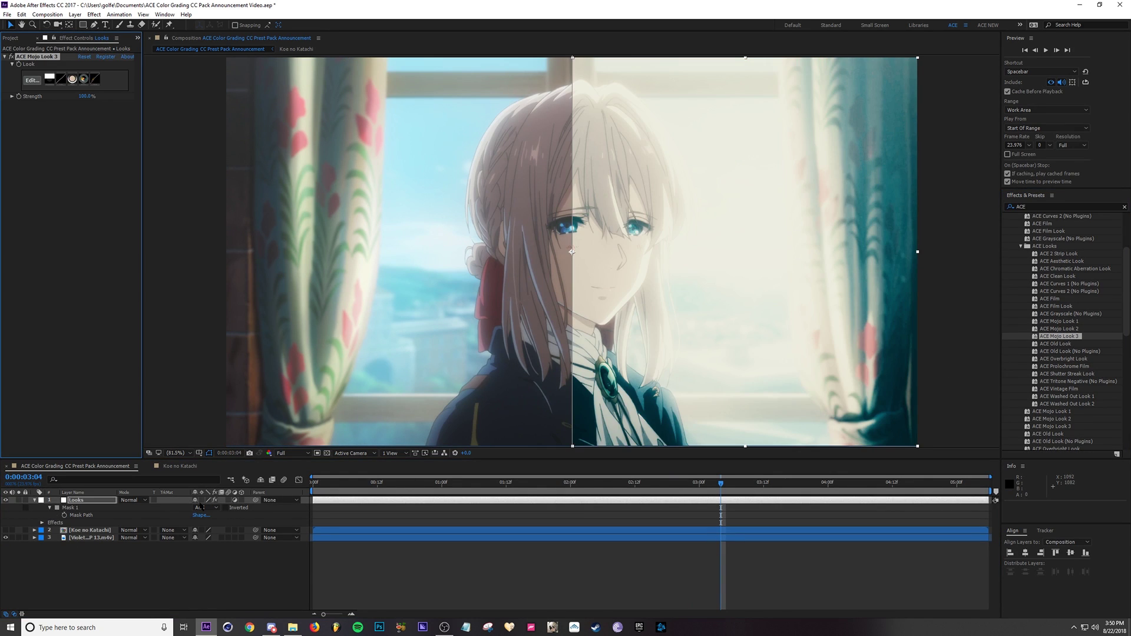
left_click(200, 507)
left_click(216, 514)
Scrub Violet Evergarden to 0:00:03:14, then show the Koe no Katachi layer to view ACE Mojo Look 3 at 0:00:02:19
left_click(690, 485)
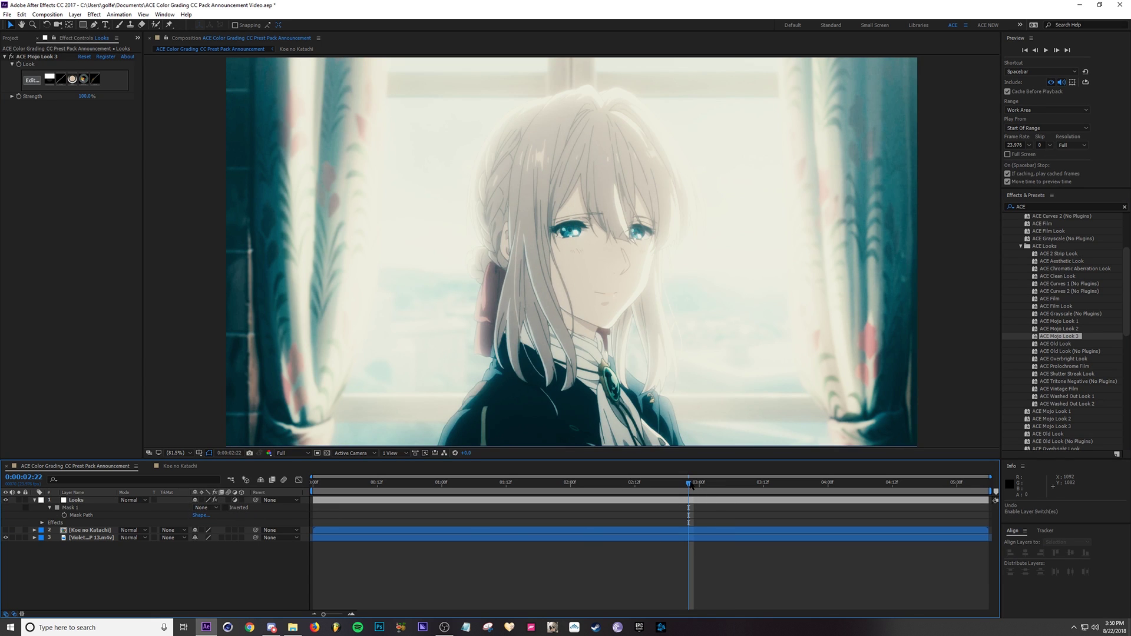
left_click_drag(690, 484, 774, 490)
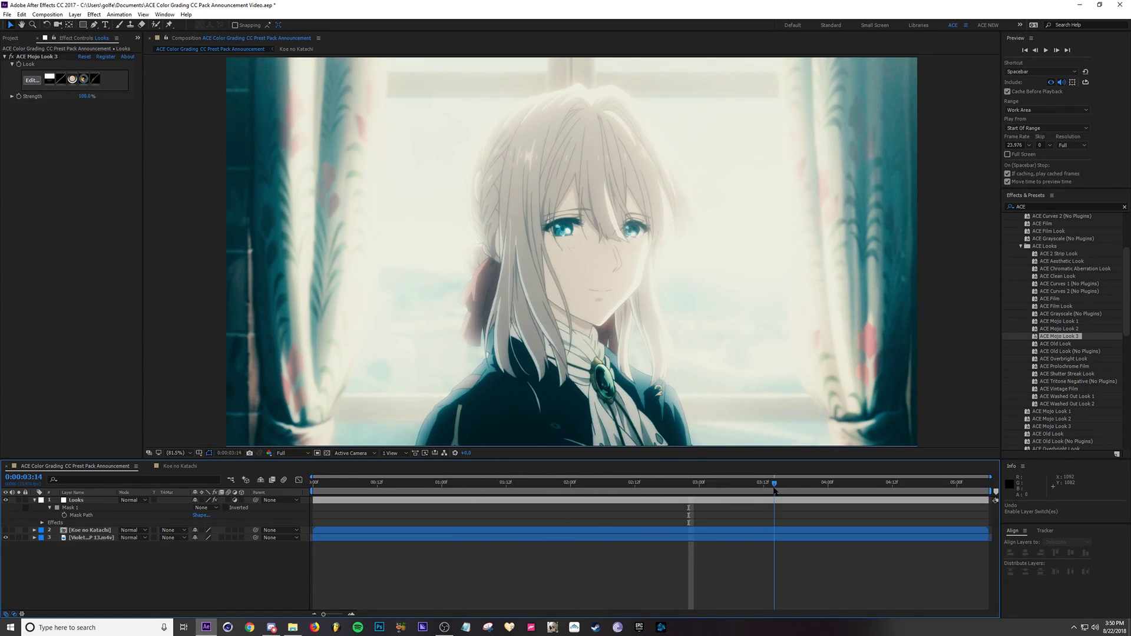
left_click(5, 530)
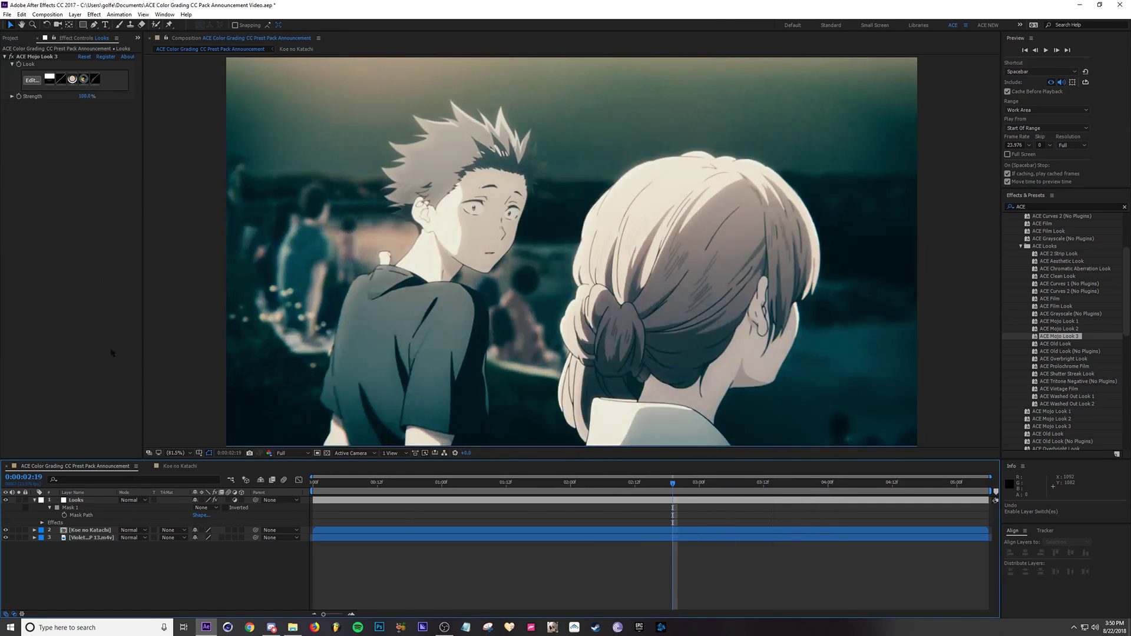
Replace ACE Mojo Look 3 on the Looks layer with ACE Old Look, scrub Koe no Katachi to 0:00:03:09 and save
left_click(36, 57)
key("Delete")
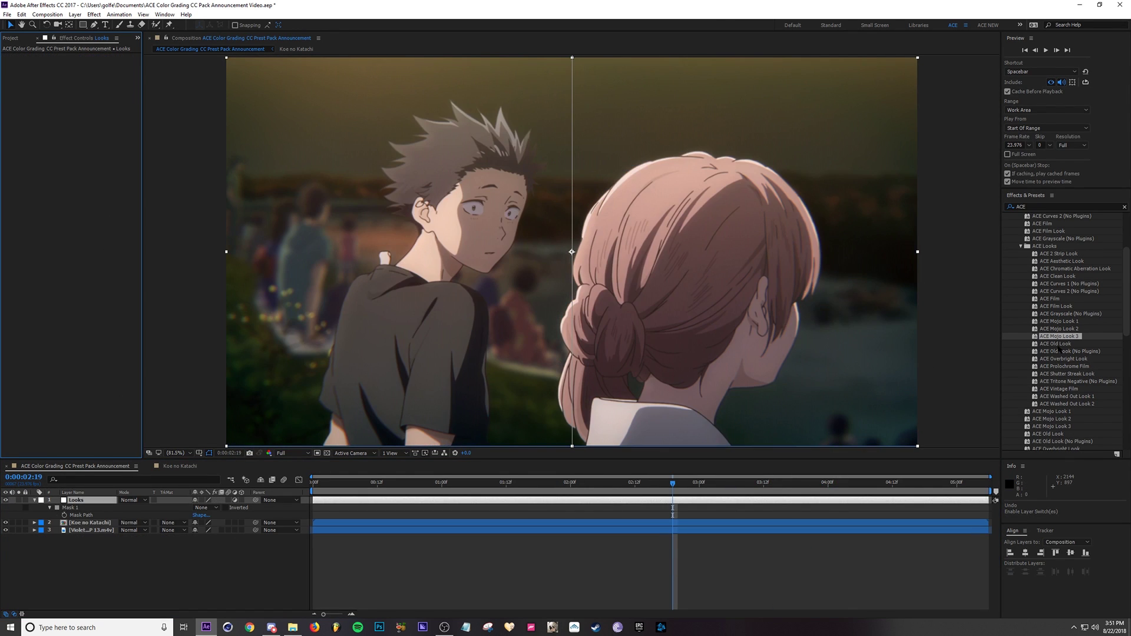
left_click(678, 499)
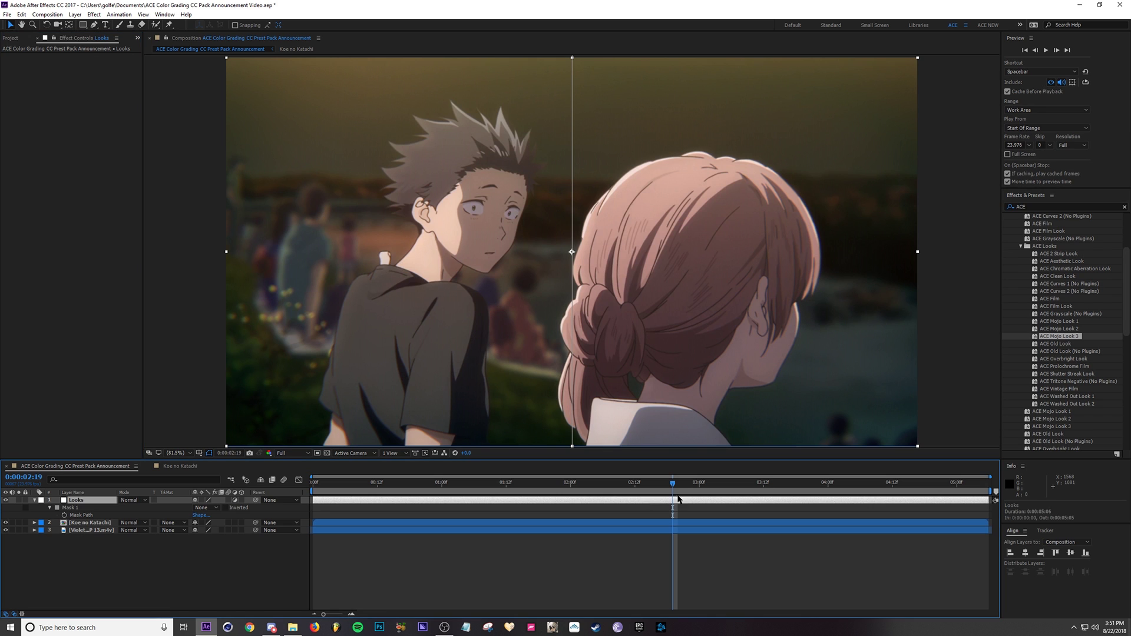
double_click(1058, 344)
left_click(595, 494)
left_click_drag(604, 487, 748, 505)
key("ctrl+s")
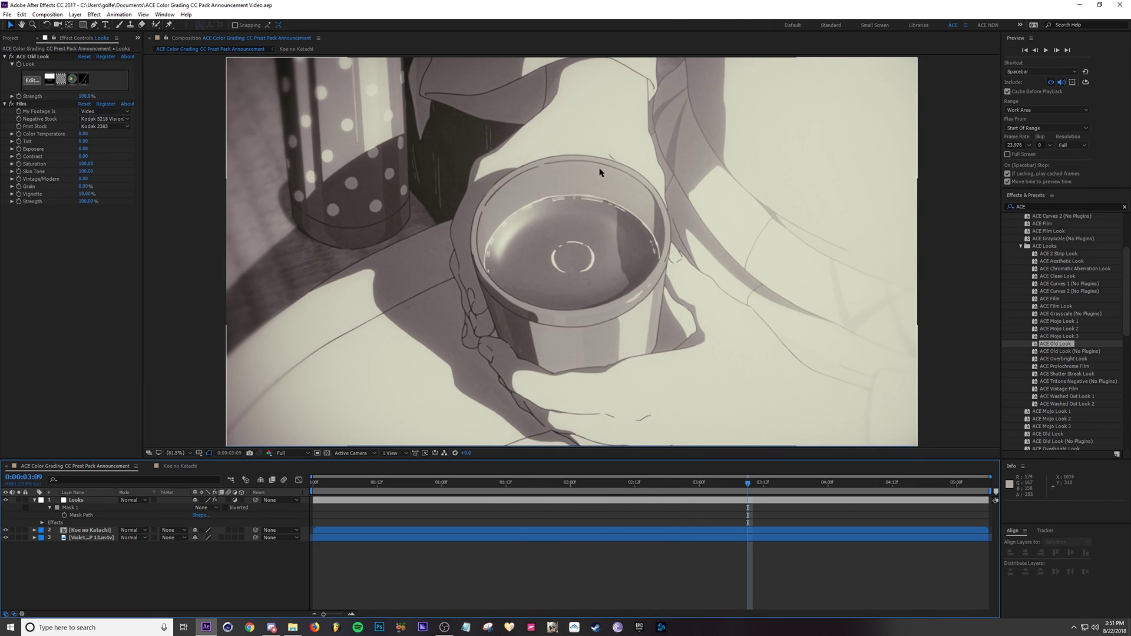
Scrub Koe no Katachi to 0:00:04:02, hide its layer and view the ACE Old Look on Violet Evergarden at 0:00:03:12
left_click_drag(764, 484, 839, 489)
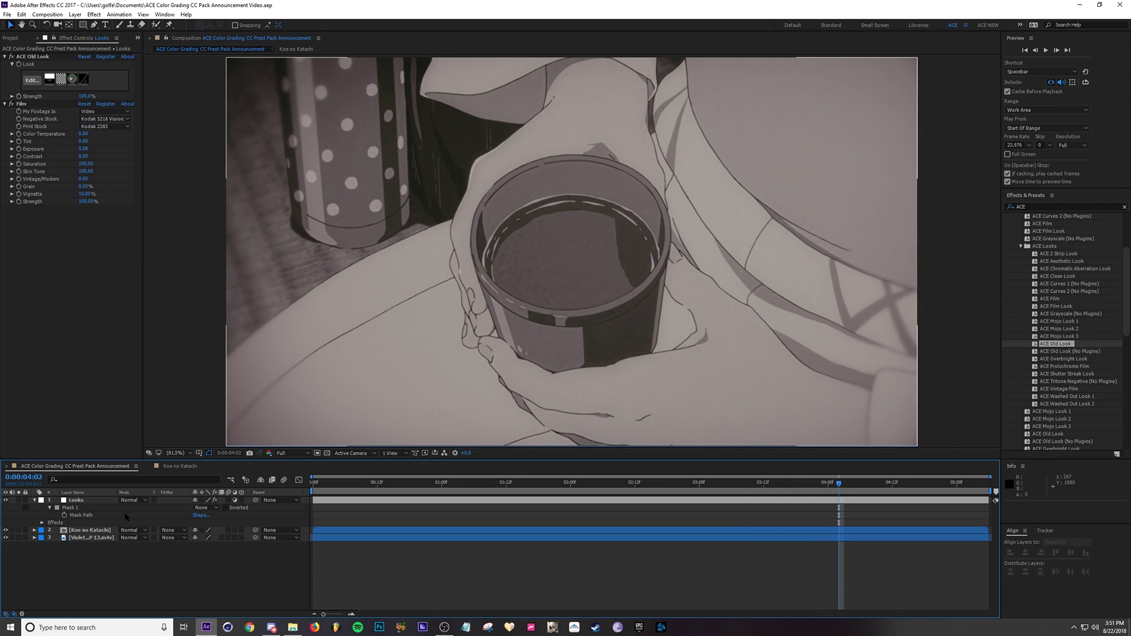
left_click(96, 508)
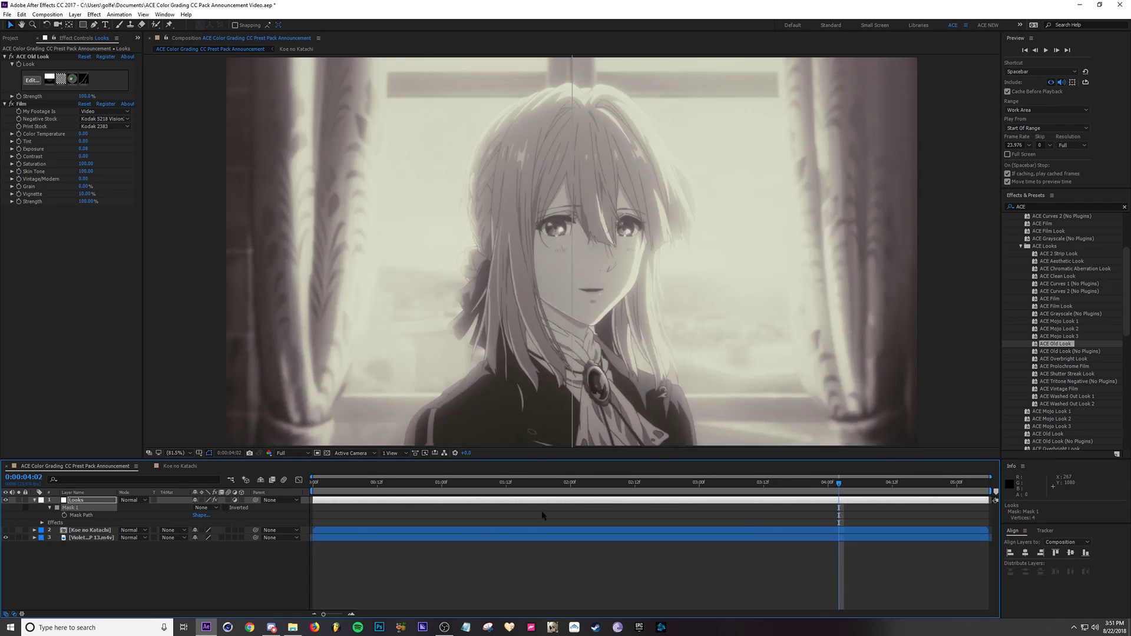
left_click(542, 515)
left_click_drag(640, 484, 763, 494)
Set Mask 1's mode to Add and scrub to 0:00:03:16 to compare the ACE Old Look with the original
left_click(216, 508)
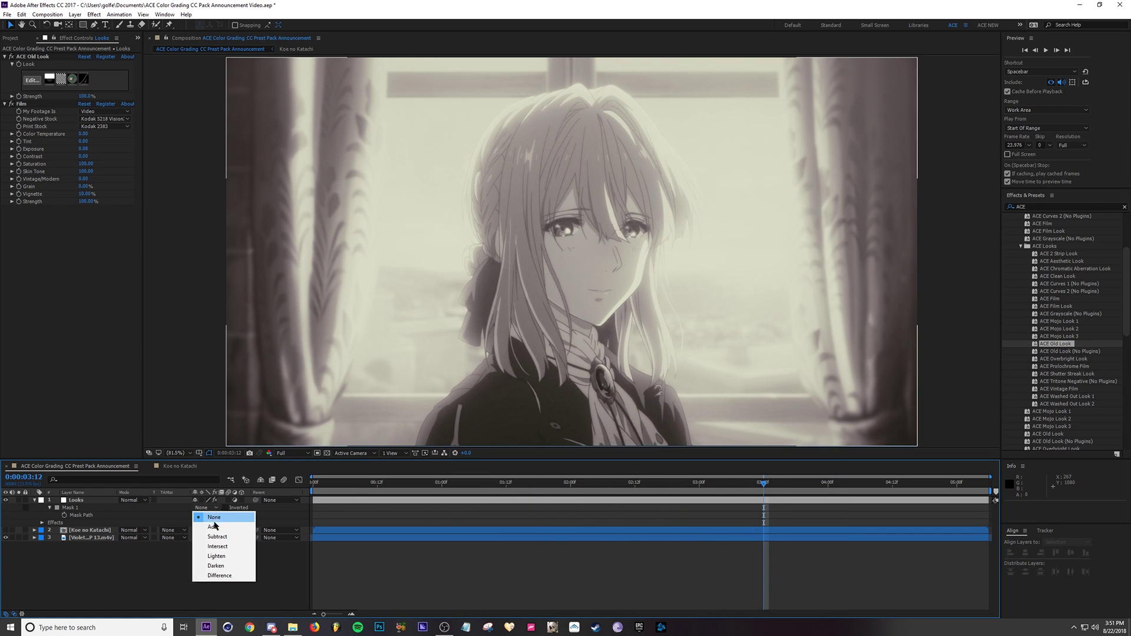
left_click(215, 526)
left_click_drag(608, 494, 784, 508)
left_click(700, 530)
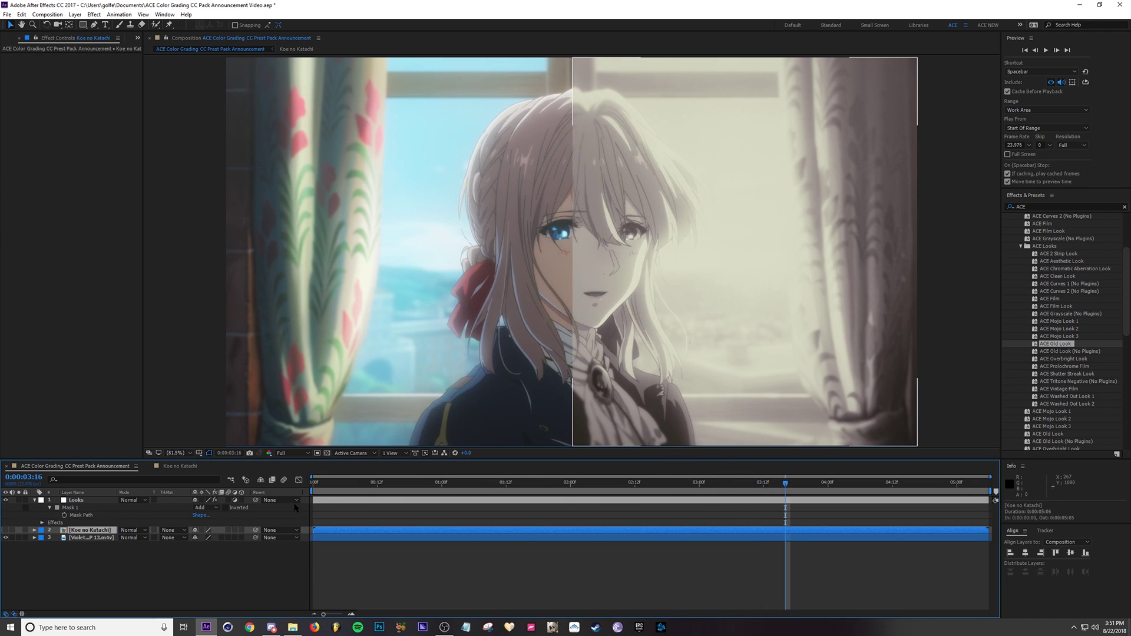
Replace the ACE Old Look effects on the Looks layer with the ACE Old Look (No Plugins) preset
left_click(89, 501)
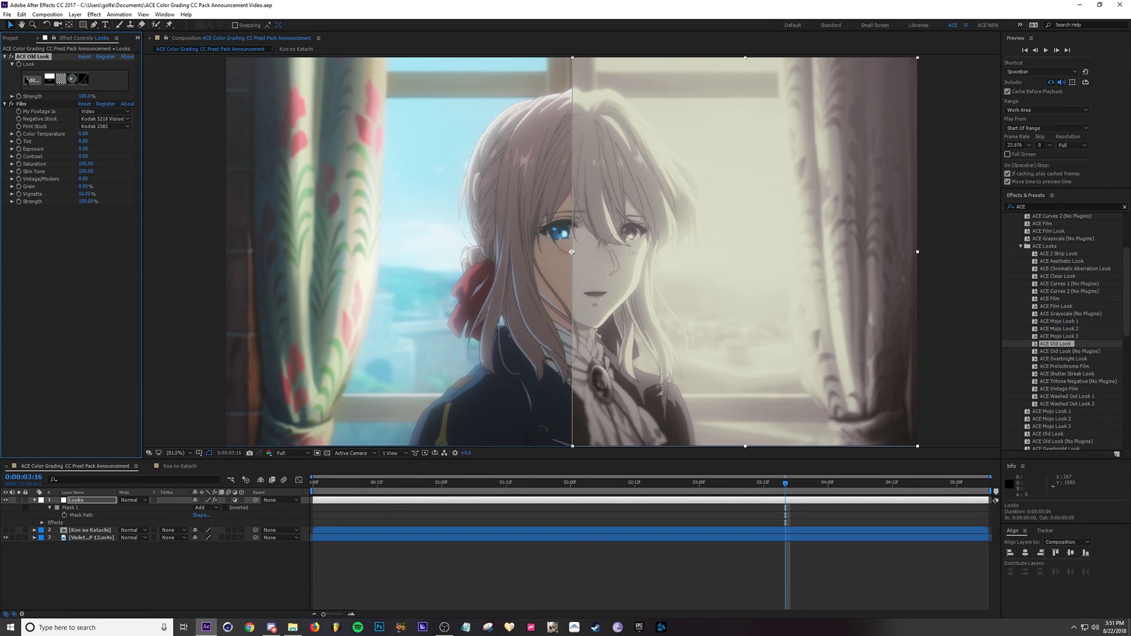
left_click(22, 106)
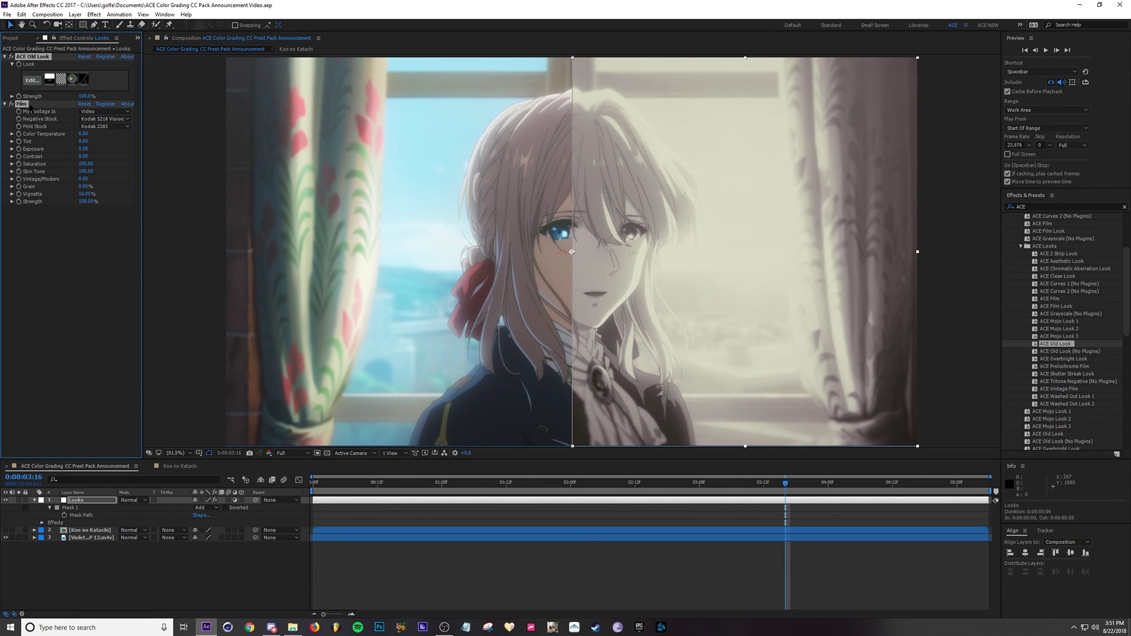
key("Delete")
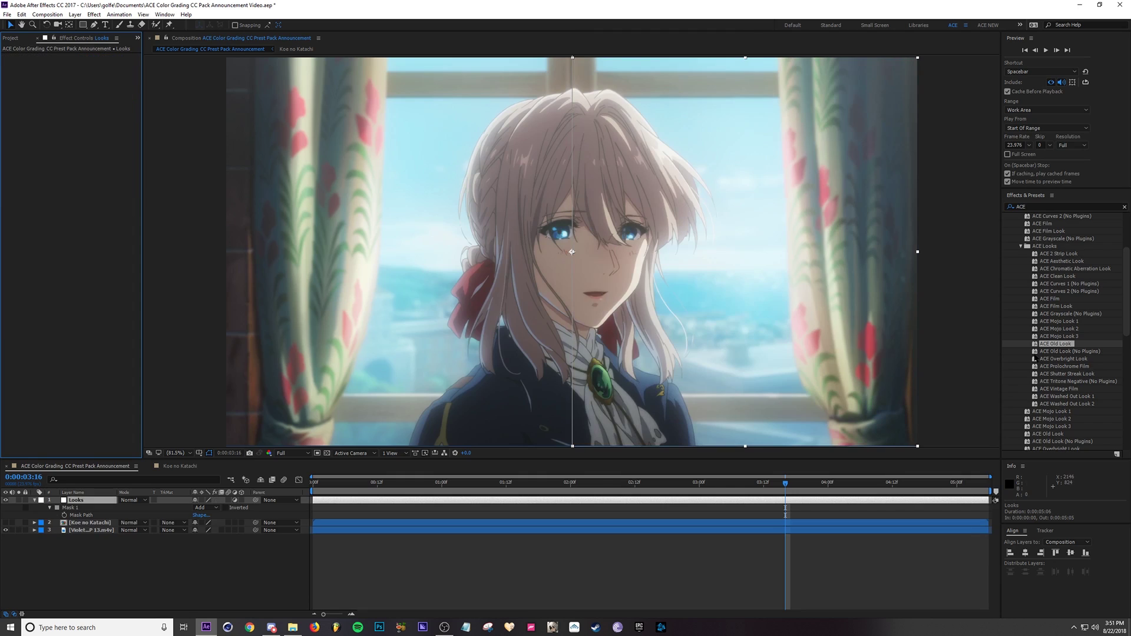
double_click(1057, 352)
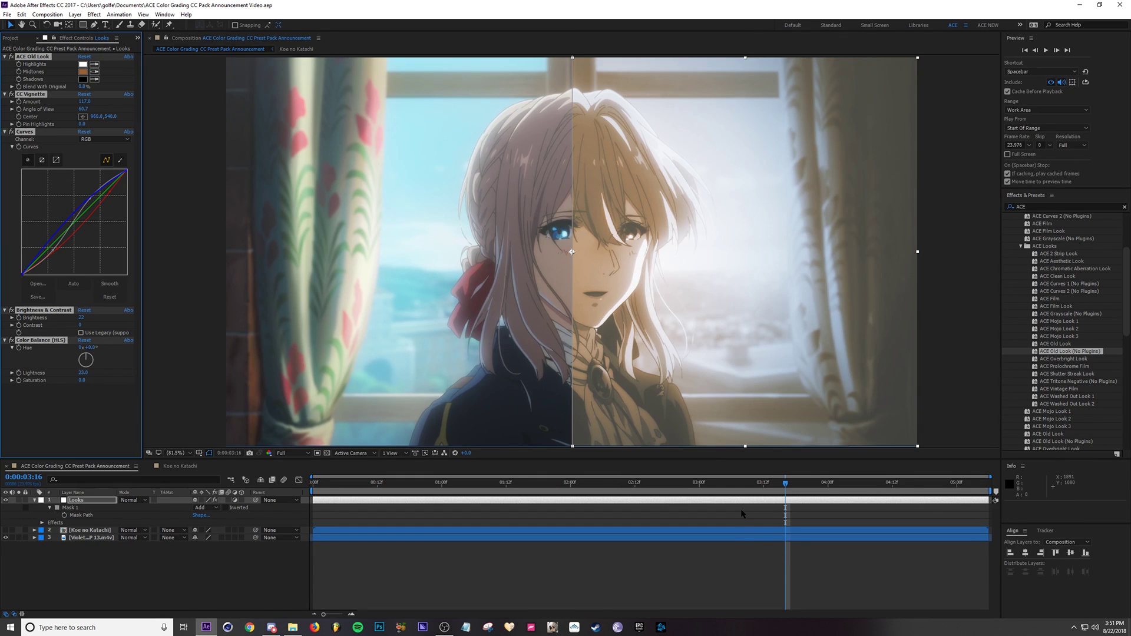
left_click(730, 523)
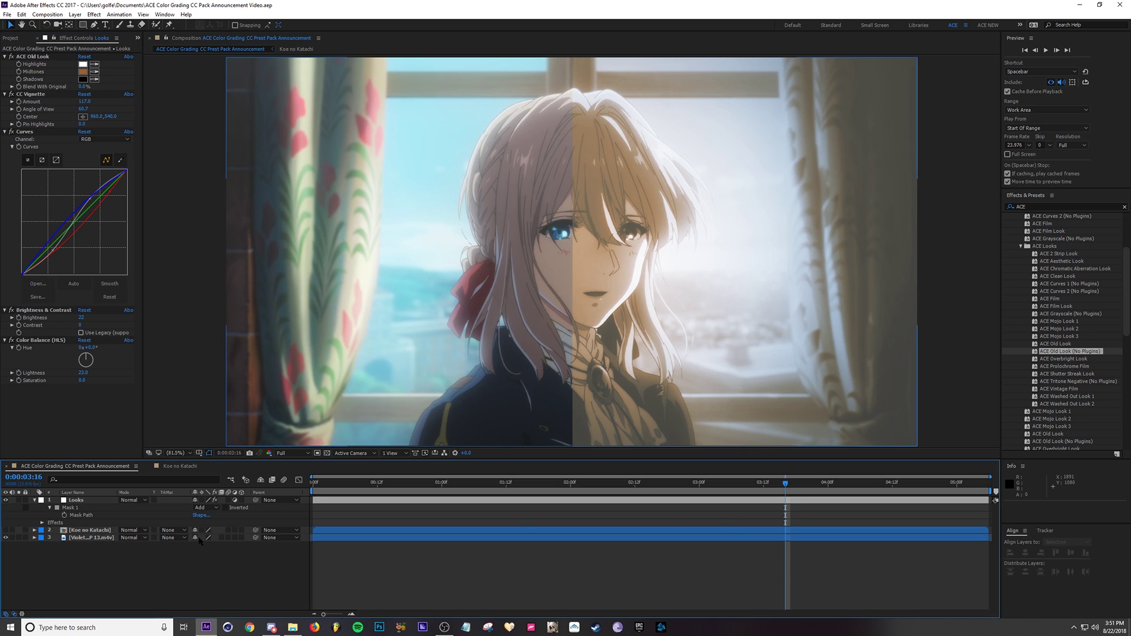
Set Mask 1's mode to None and scrub Violet Evergarden to 0:00:02:03 to view ACE Old Look (No Plugins) across the full frame
left_click(213, 508)
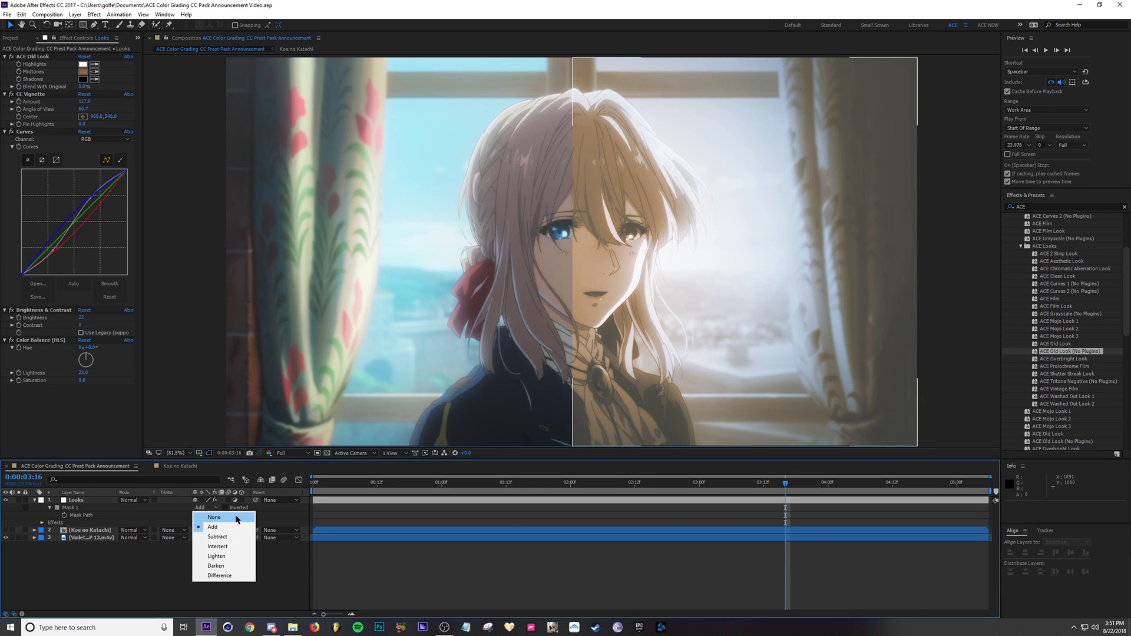
left_click(213, 508)
left_click(213, 508)
left_click(215, 518)
left_click_drag(417, 531, 425, 530)
left_click_drag(527, 483, 571, 504)
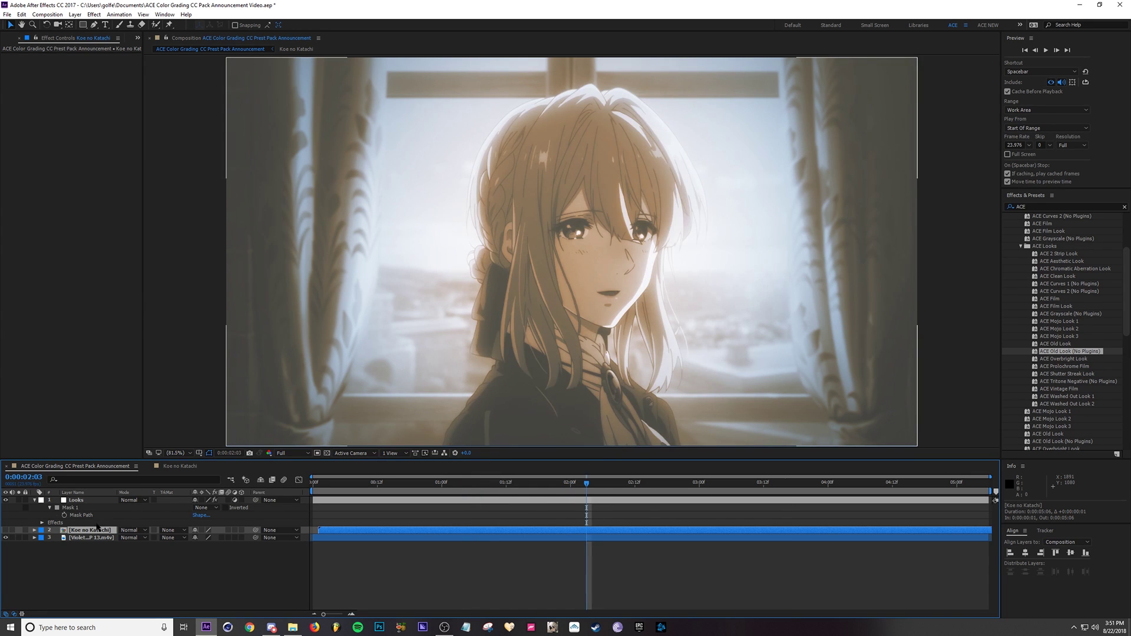
Show the Koe no Katachi layer, save the project and scrub to 0:00:03:05 to view ACE Old Look (No Plugins)
left_click(5, 530)
key("ctrl+s")
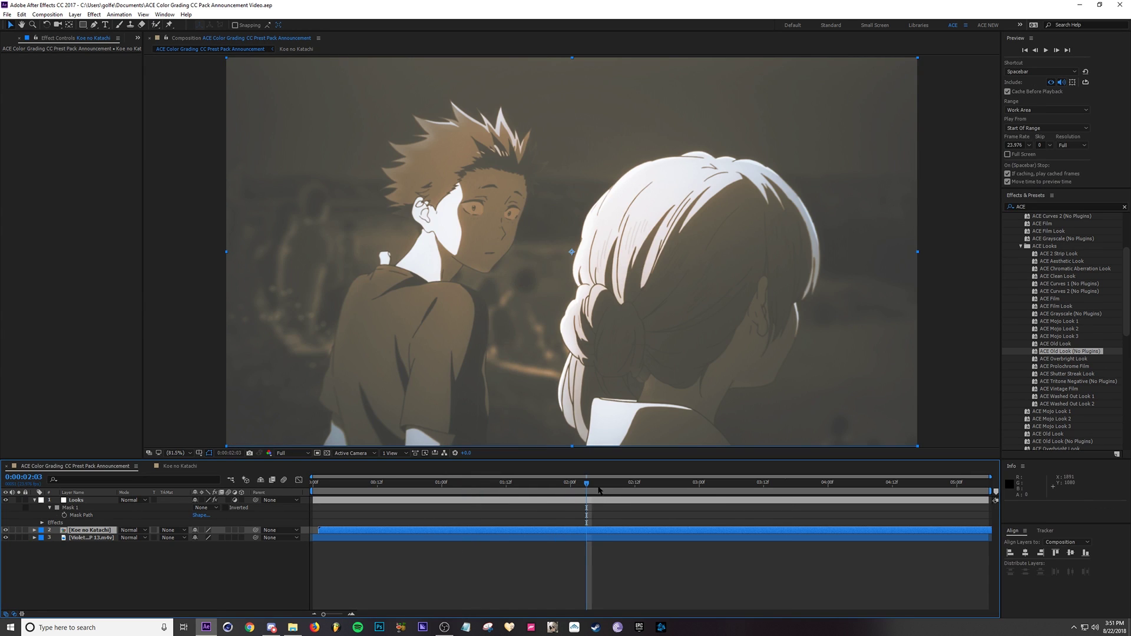
left_click_drag(598, 488, 726, 492)
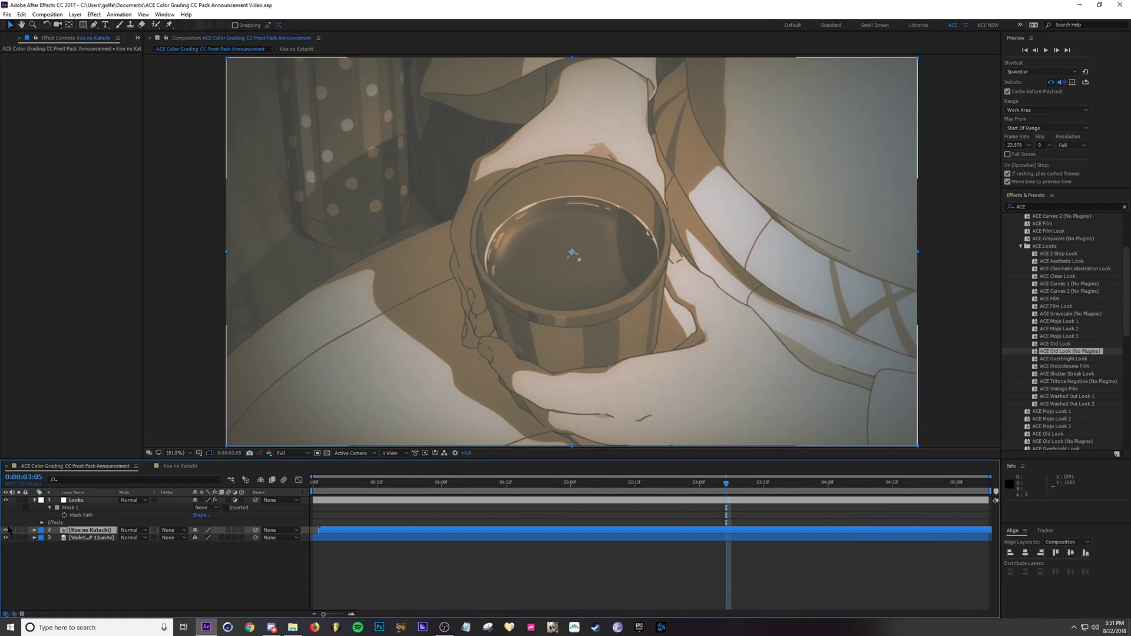
Hide Koe no Katachi and replace all the effects on the Looks layer with the ACE Overbright Look preset
left_click(6, 529)
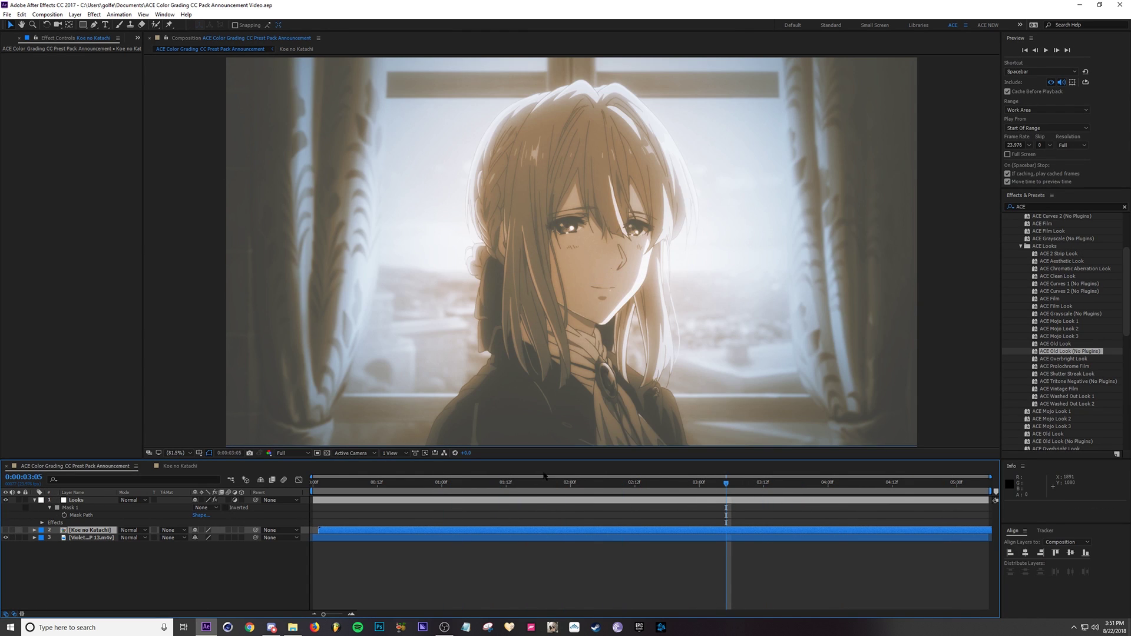
left_click(538, 500)
left_click(47, 57)
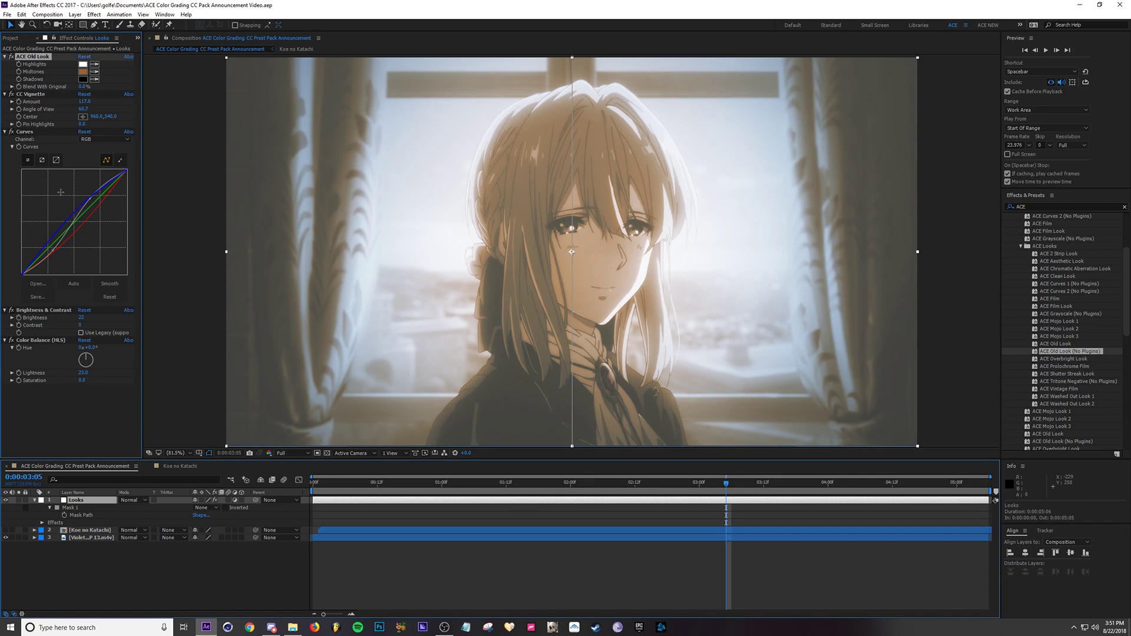
key("ctrl+a")
key("Delete")
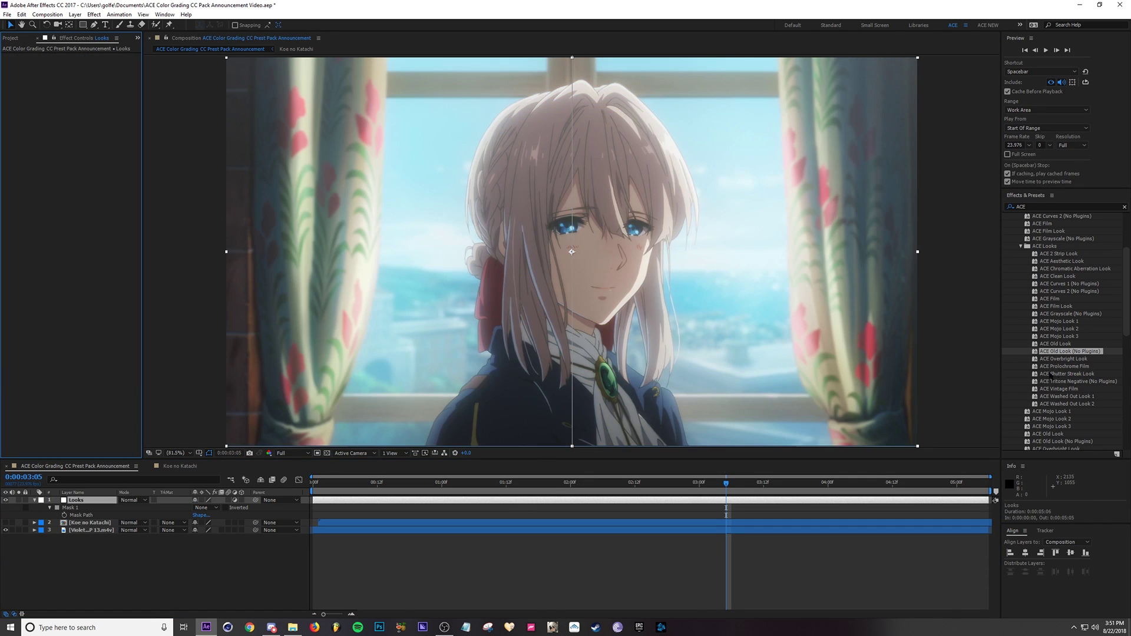
left_click(1055, 360)
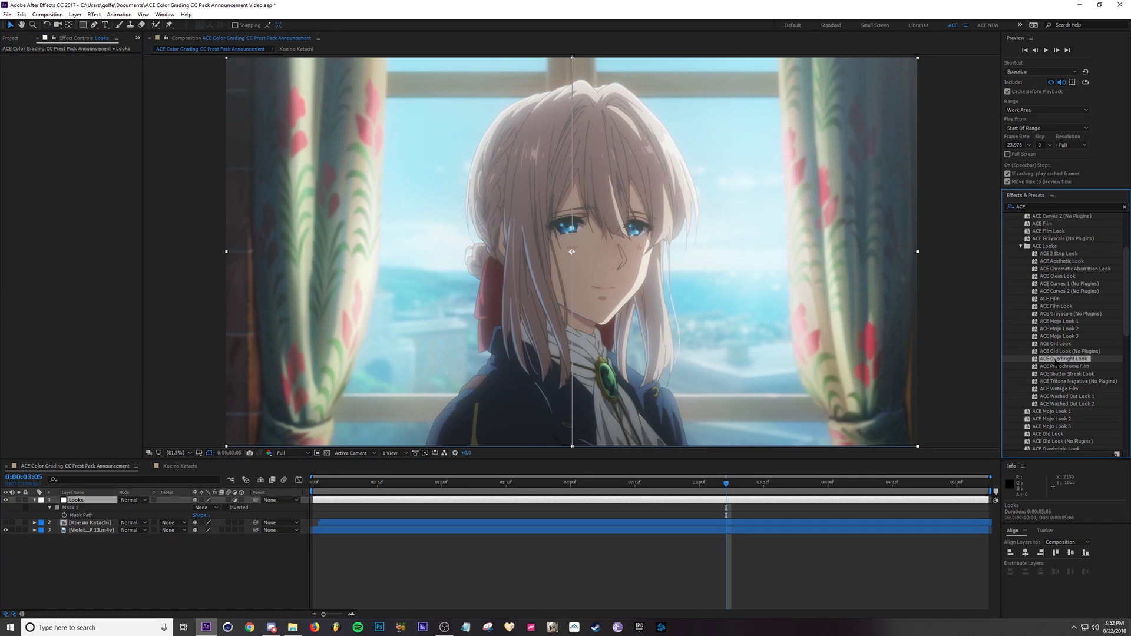
double_click(1055, 360)
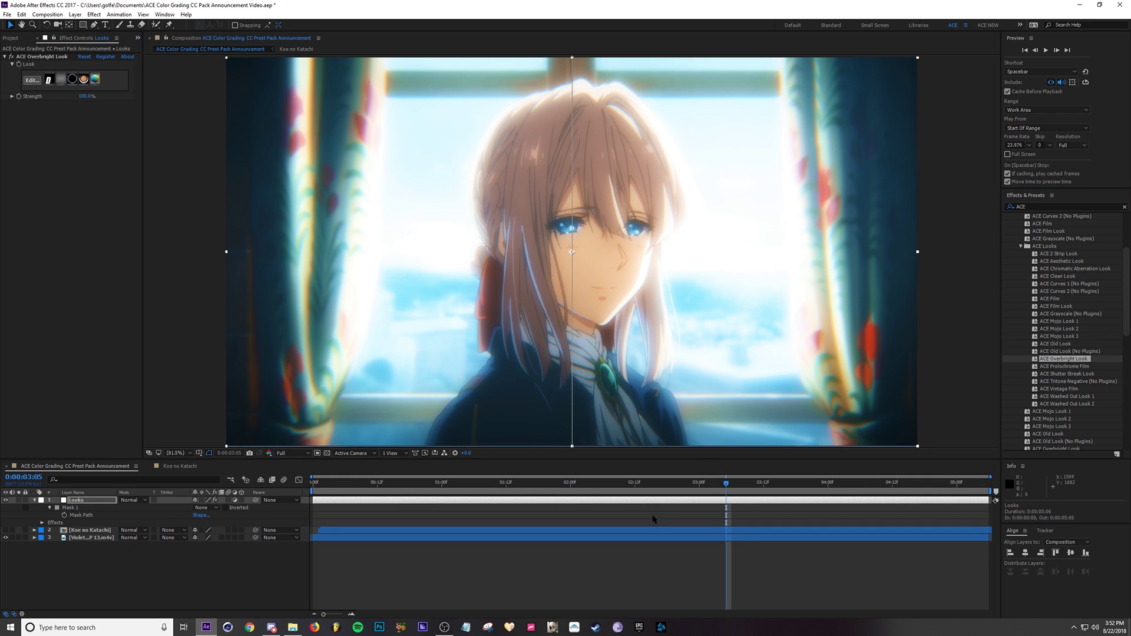
Save, preview Violet Evergarden from 0:00:02:00 to 0:00:02:21, and set Mask 1's mode to Add to compare the ACE Overbright Look
left_click_drag(650, 485, 571, 494)
key("ctrl+s")
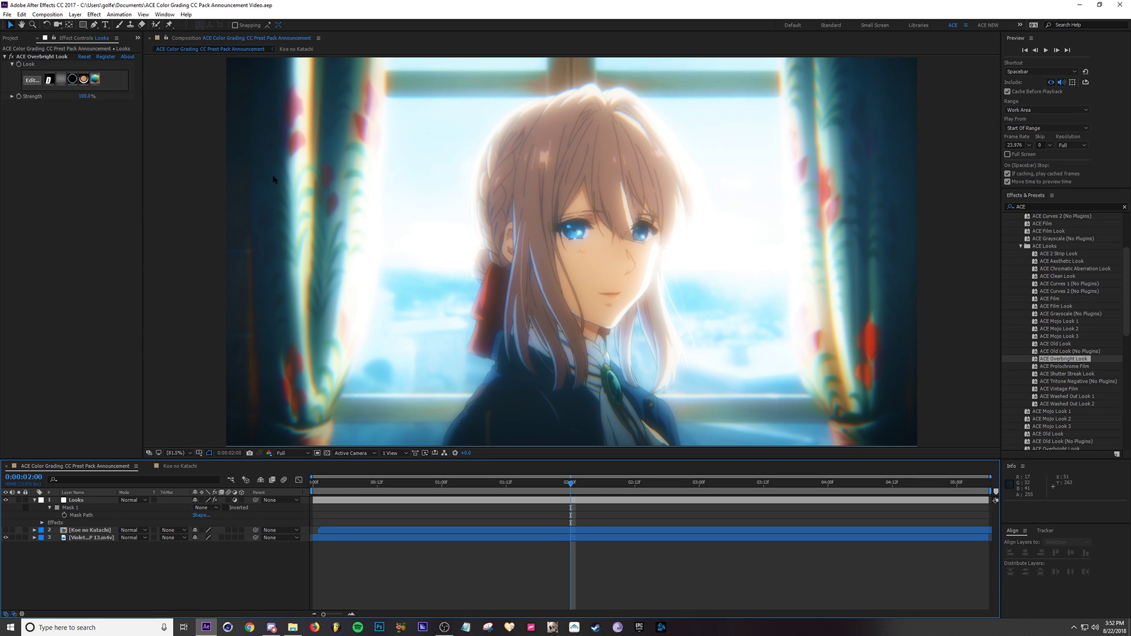
key("space")
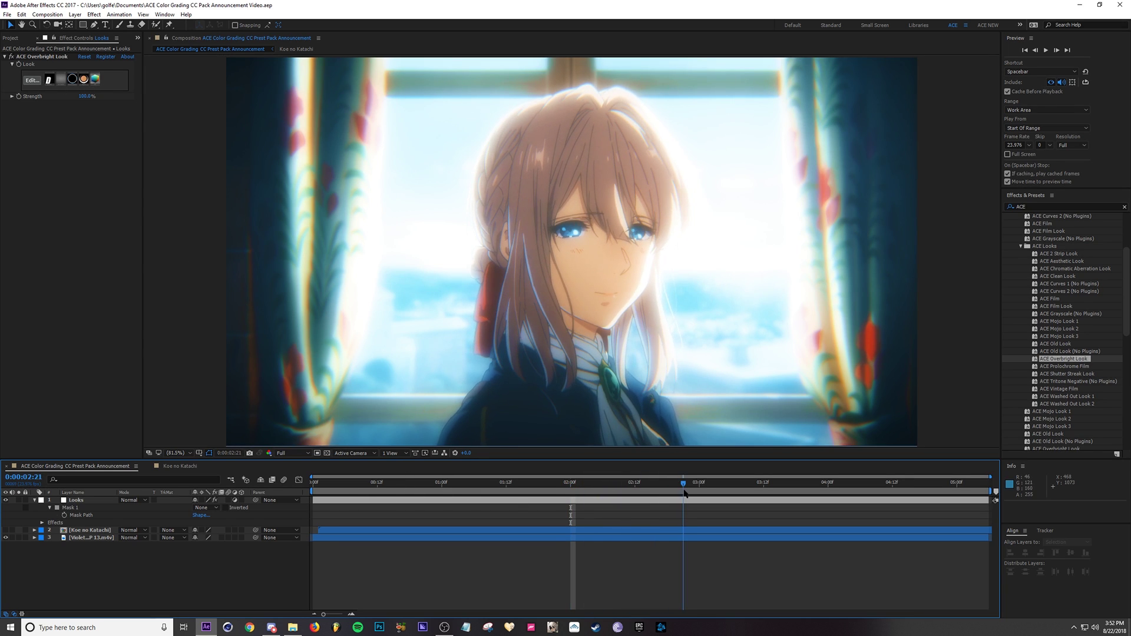
key("space")
left_click(216, 508)
left_click(206, 516)
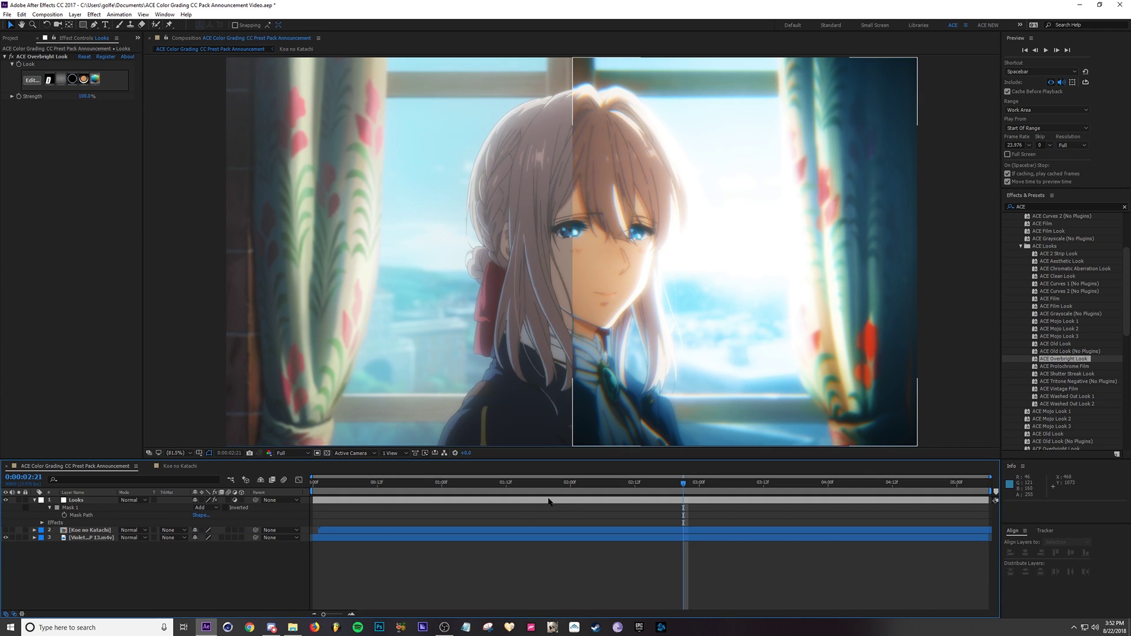
Set Mask 1's mode to None, show the Koe no Katachi layer and scrub to 0:00:02:10 to view the ACE Overbright Look
left_click(216, 507)
left_click(218, 517)
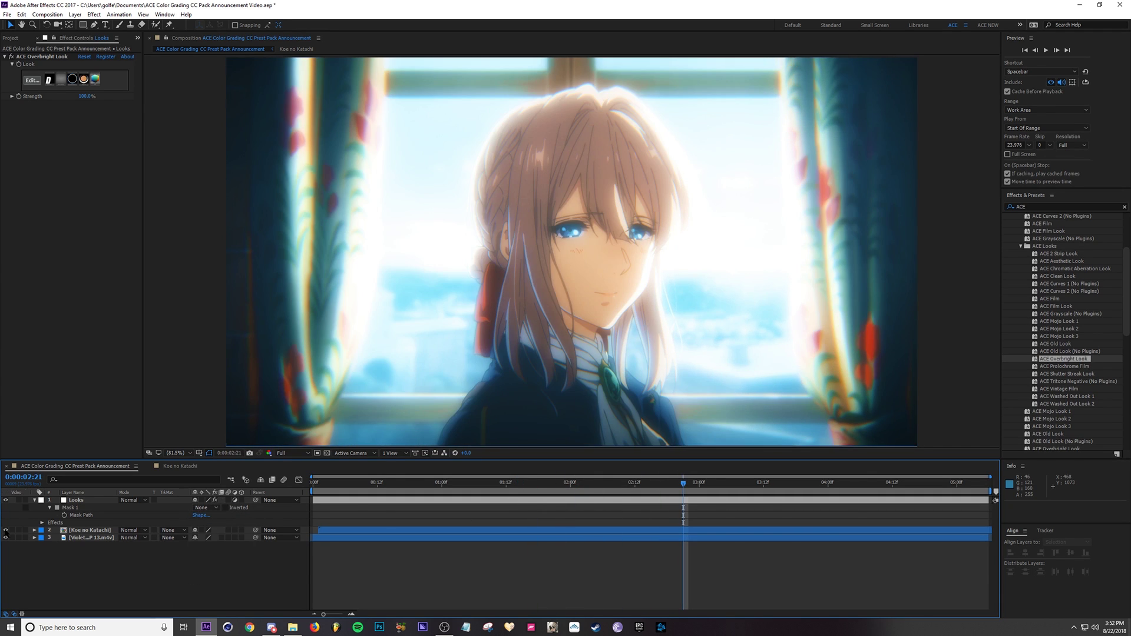
left_click(5, 530)
left_click_drag(672, 487, 624, 520)
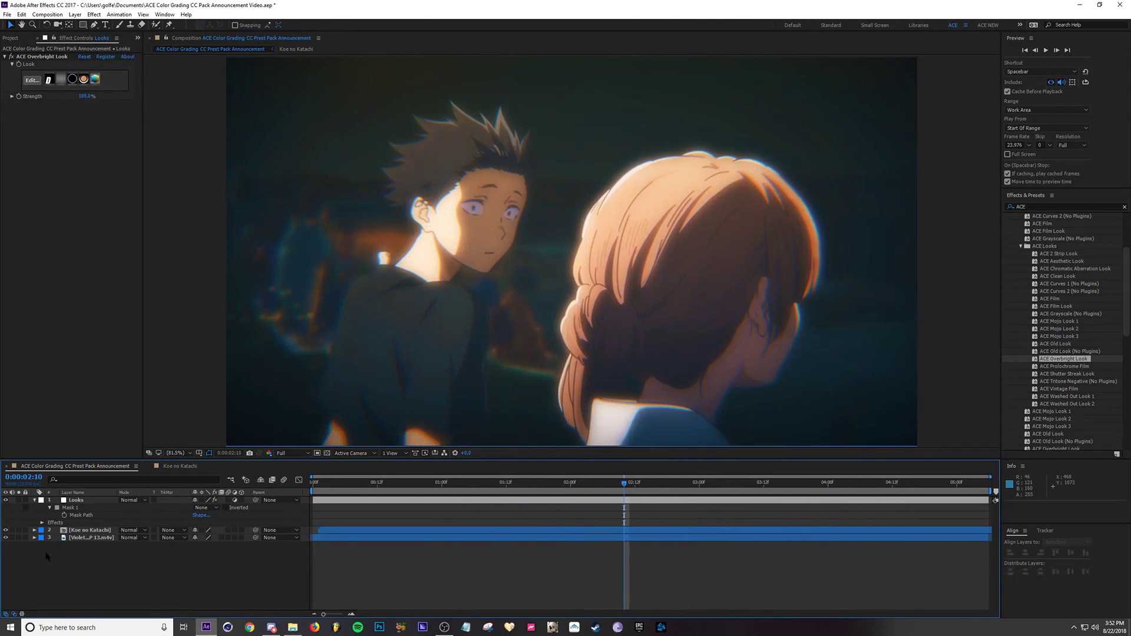
Replace ACE Overbright Look on the Looks layer with ACE Prolochrome Film, with Koe no Katachi hidden and the playhead at 0:00:02:17
left_click(75, 501)
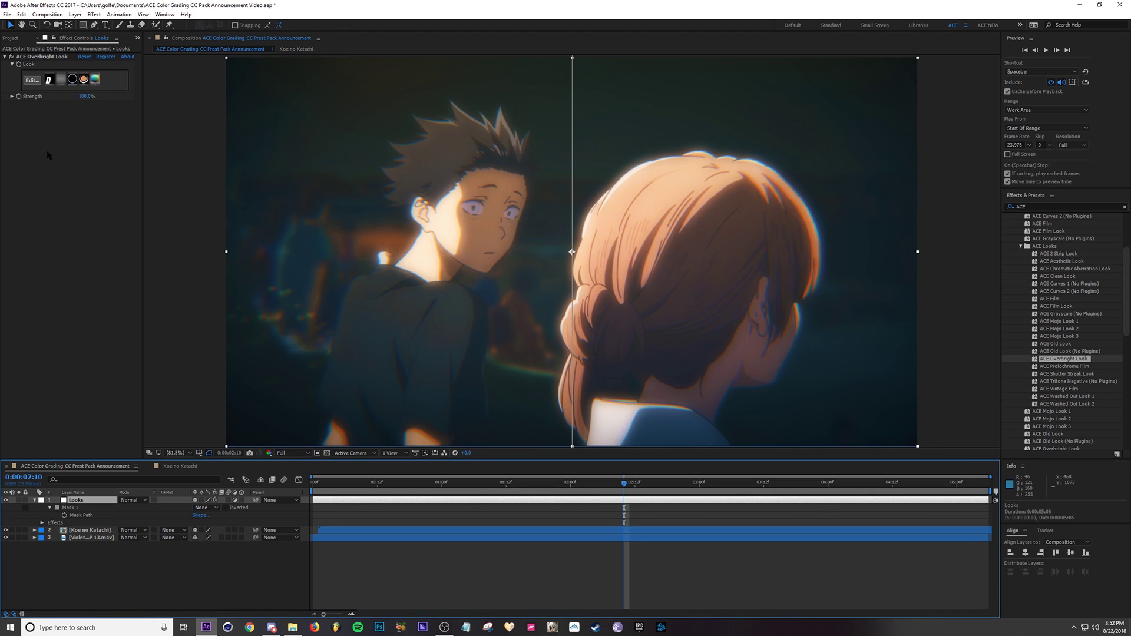
key("ctrl+z")
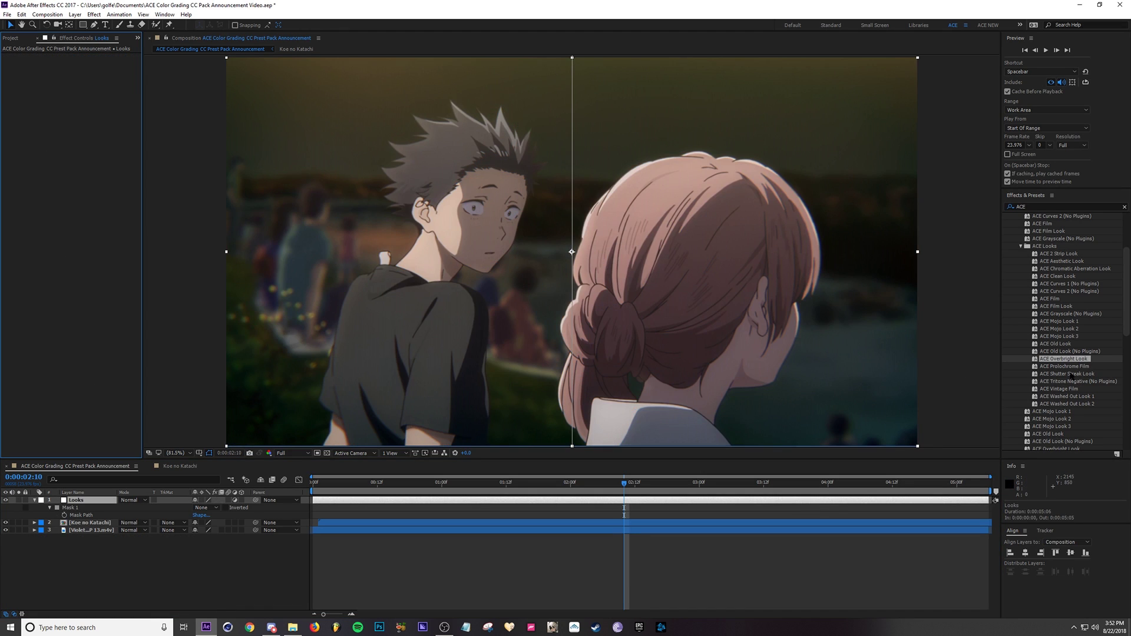
left_click_drag(650, 491, 661, 489)
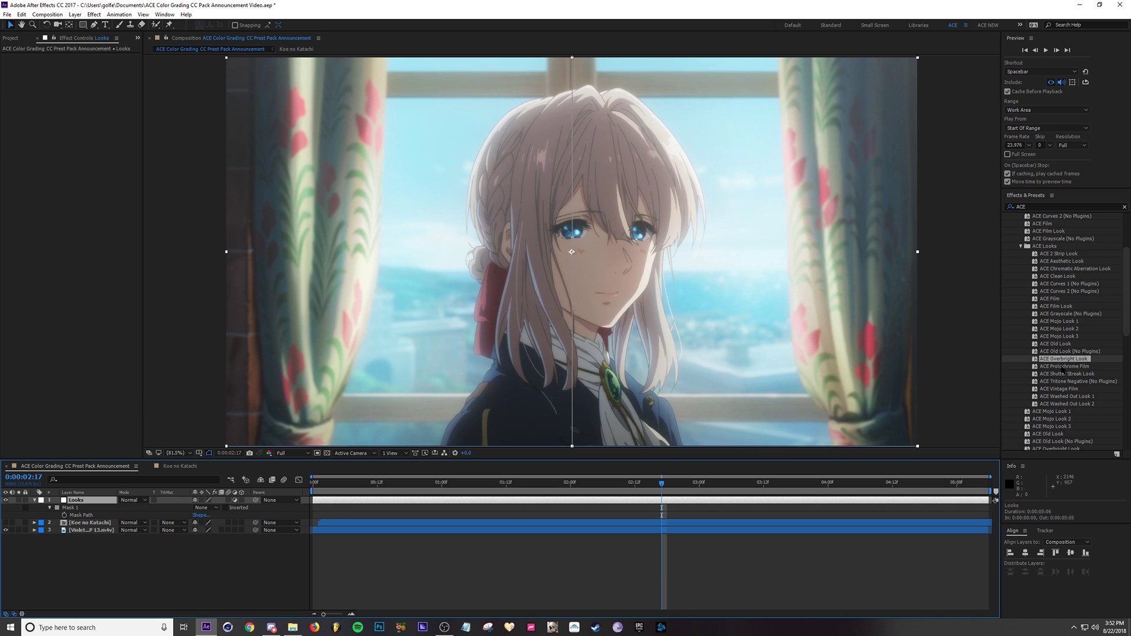
double_click(1063, 366)
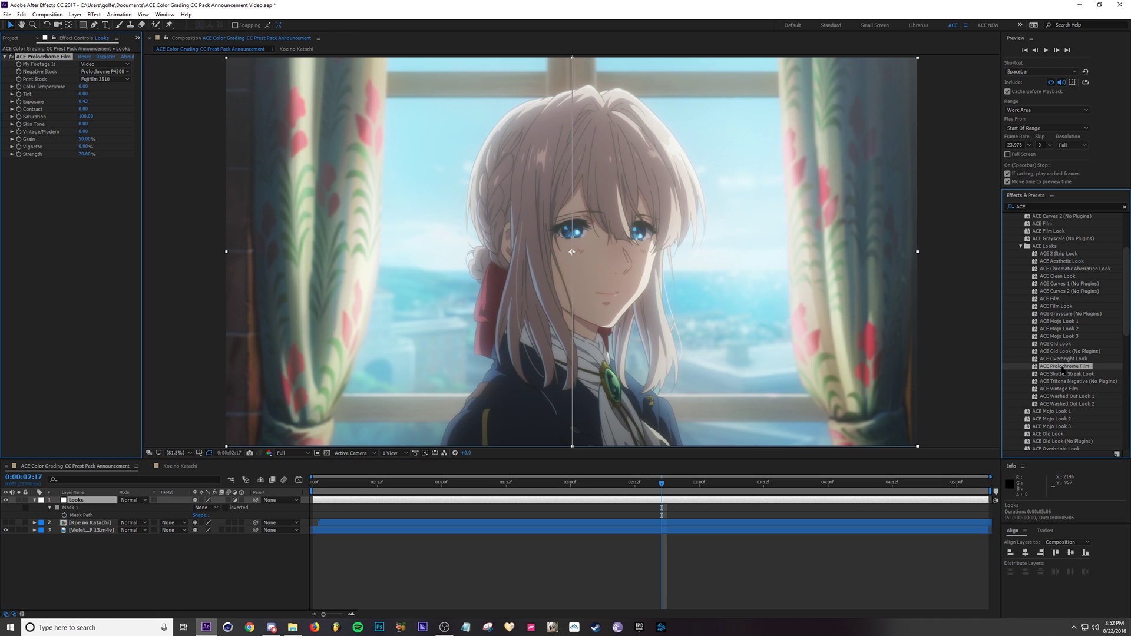
View ACE Prolochrome Film on Violet Evergarden up to 0:00:03:07, then show Koe no Katachi and scrub to 0:00:03:17
left_click(388, 482)
key("space")
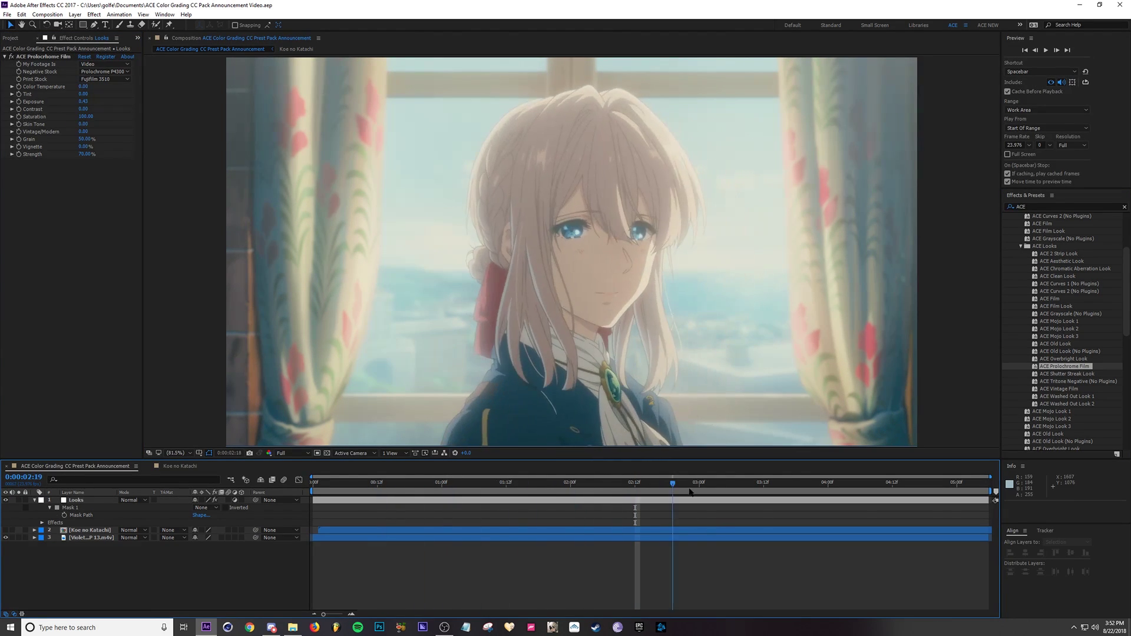
left_click(94, 530)
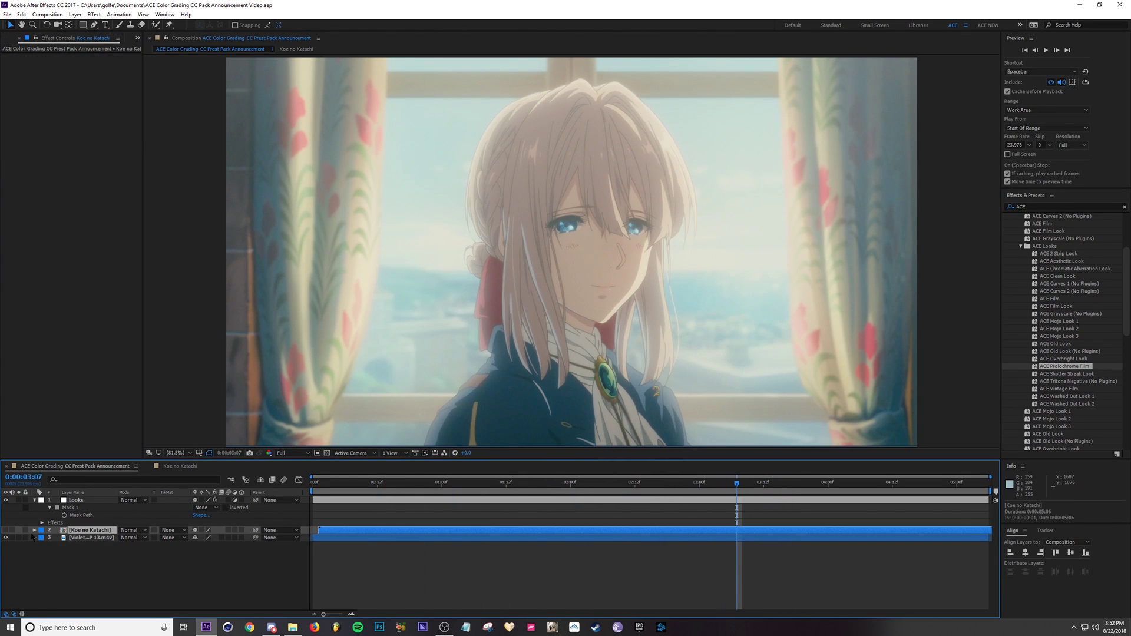
left_click(5, 530)
left_click_drag(614, 484, 791, 508)
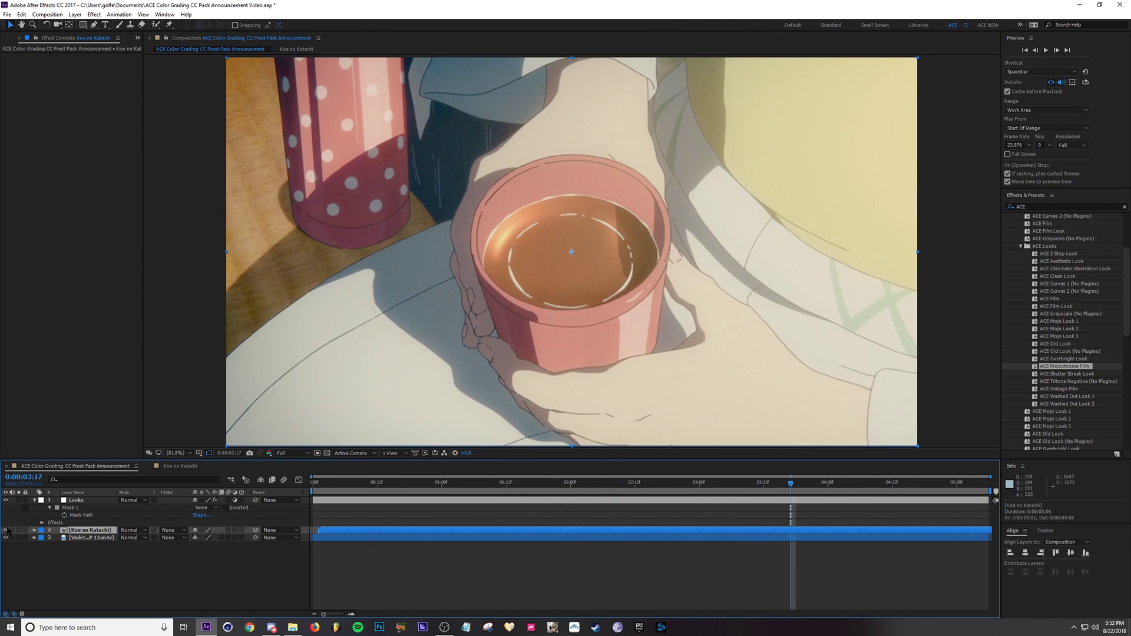
Toggle the Looks layer's visibility off and on to compare ACE Prolochrome Film, then scrub Koe no Katachi back to 0:00:01:10
left_click(6, 500)
left_click(5, 500)
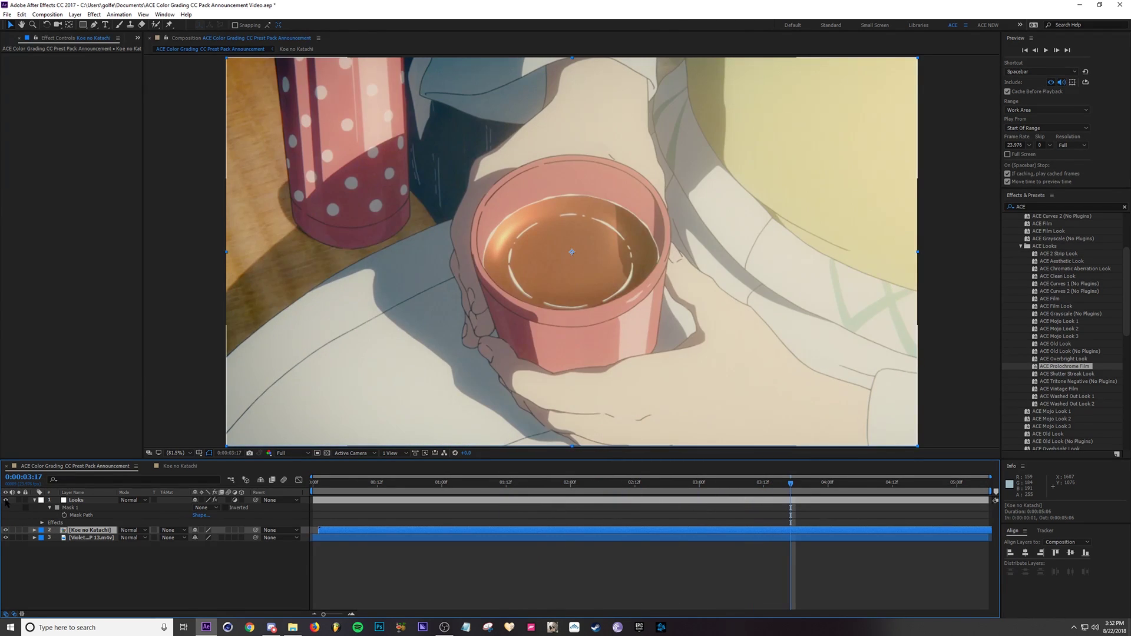
left_click(6, 500)
left_click(6, 500)
left_click_drag(790, 484, 479, 510)
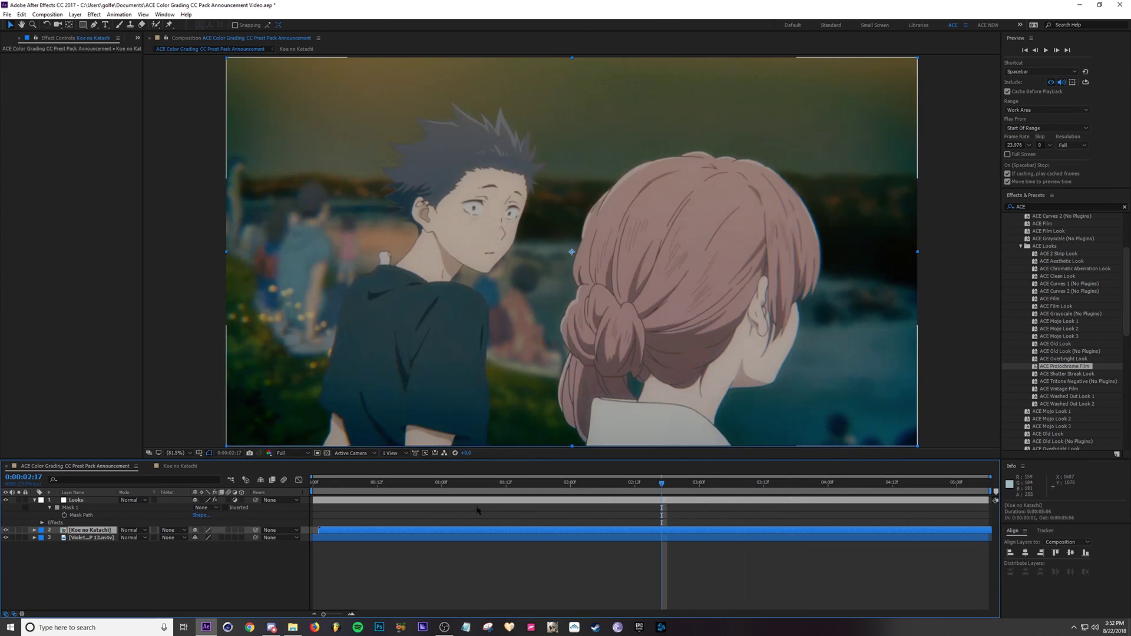
left_click(496, 498)
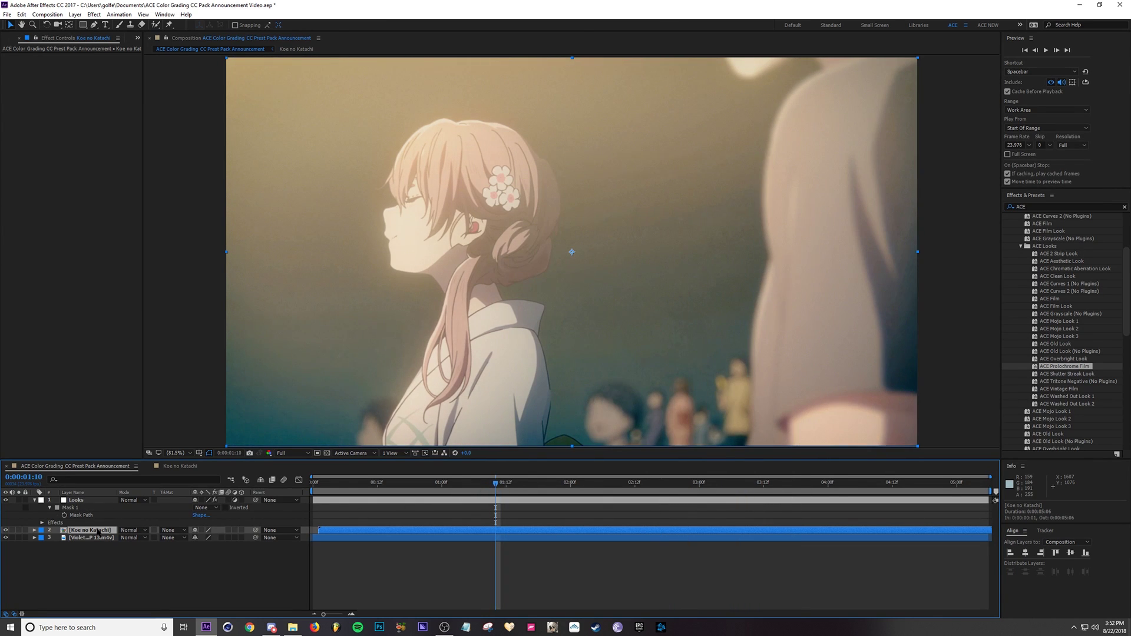
Replace ACE Prolochrome Film on the Looks layer with ACE Shutter Streak Look, with Koe no Katachi hidden and the playhead at 0:00:02:09
left_click(88, 501)
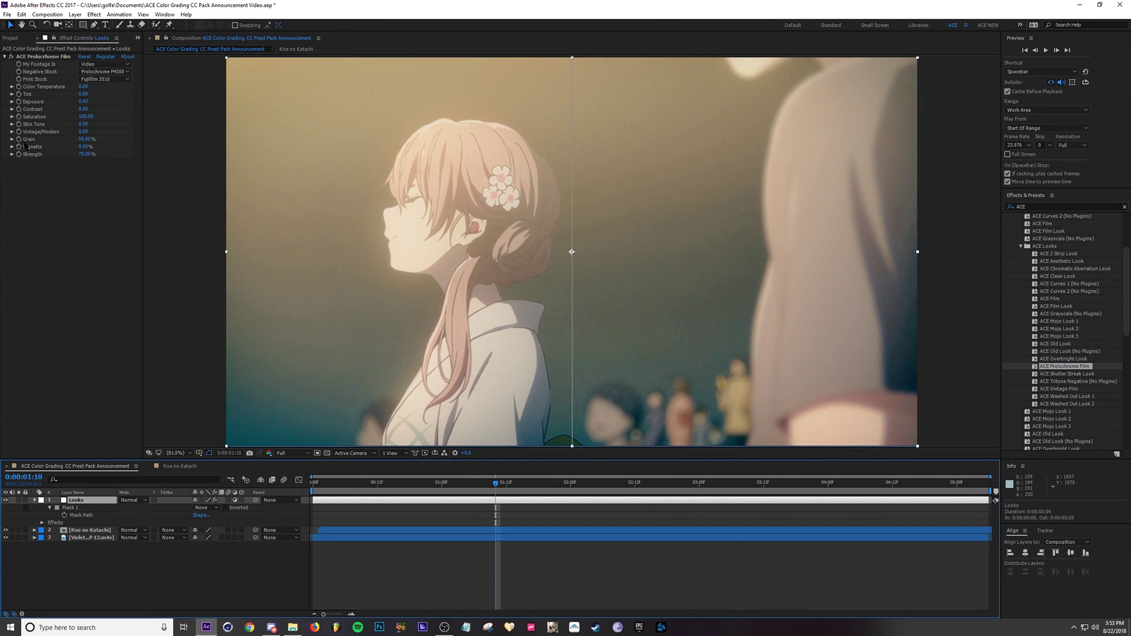
key("Delete")
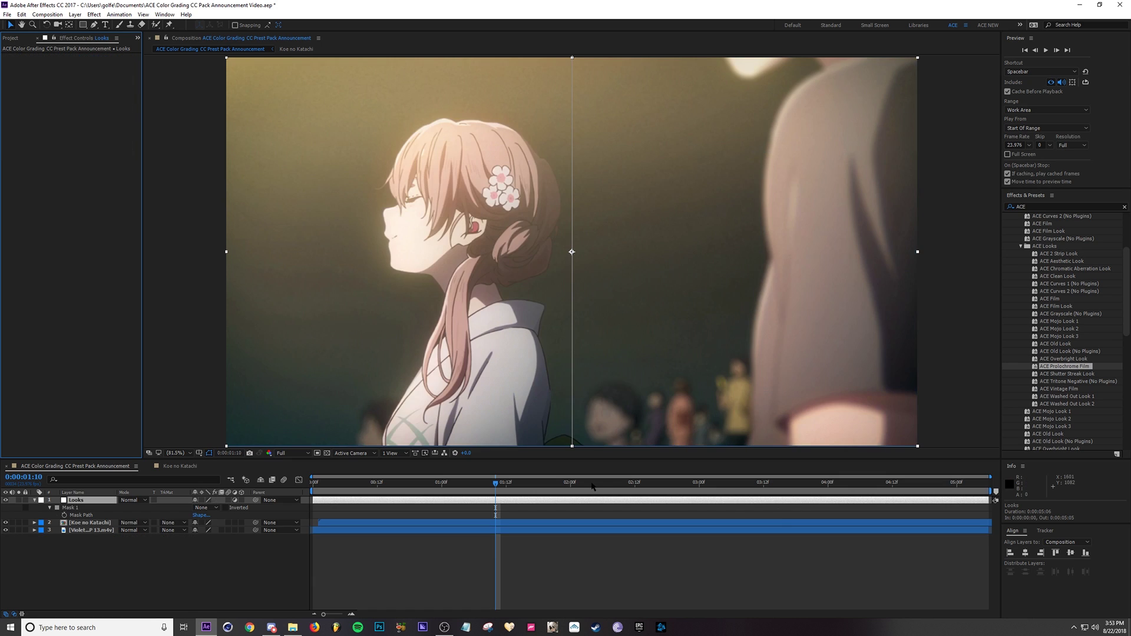
left_click(593, 486)
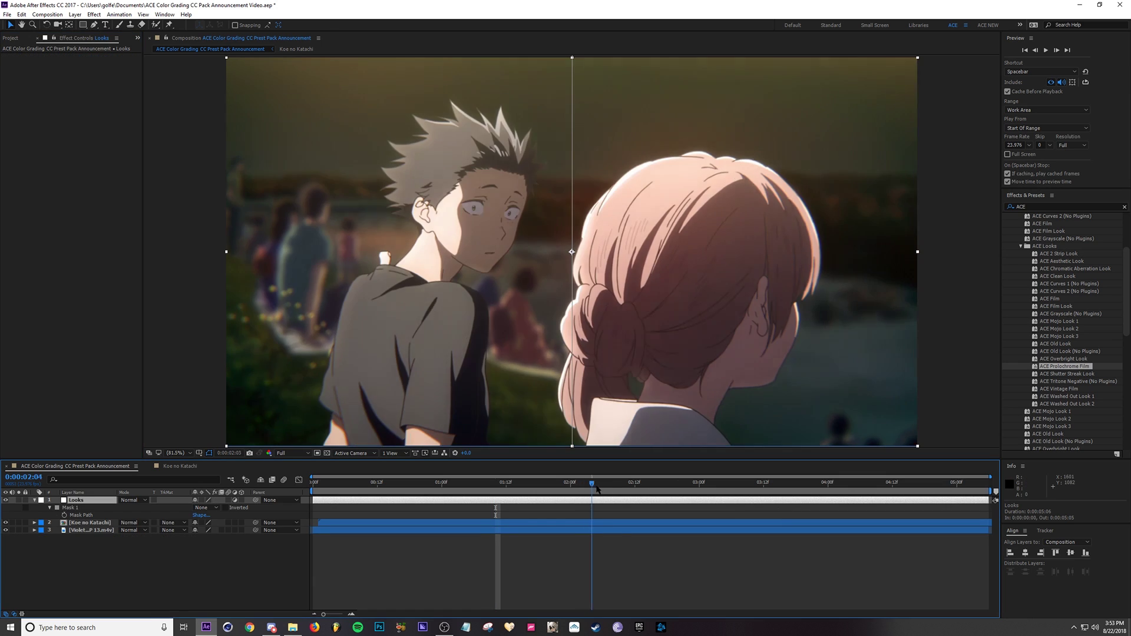
left_click_drag(596, 490, 620, 489)
left_click(5, 522)
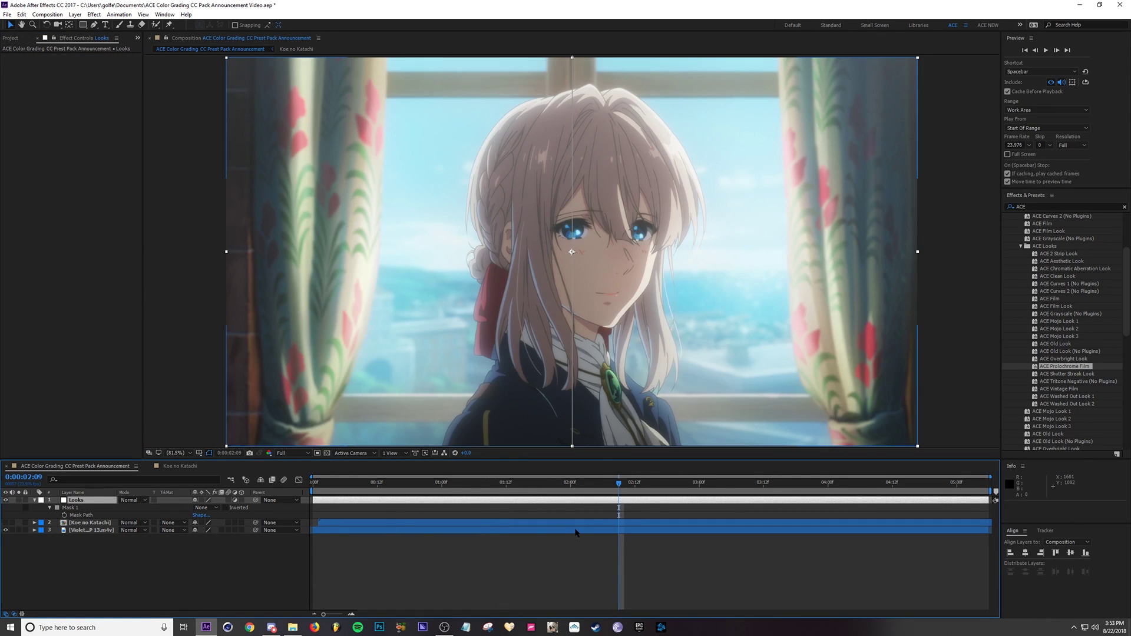
left_click(570, 532)
left_click(565, 507)
left_click(580, 500)
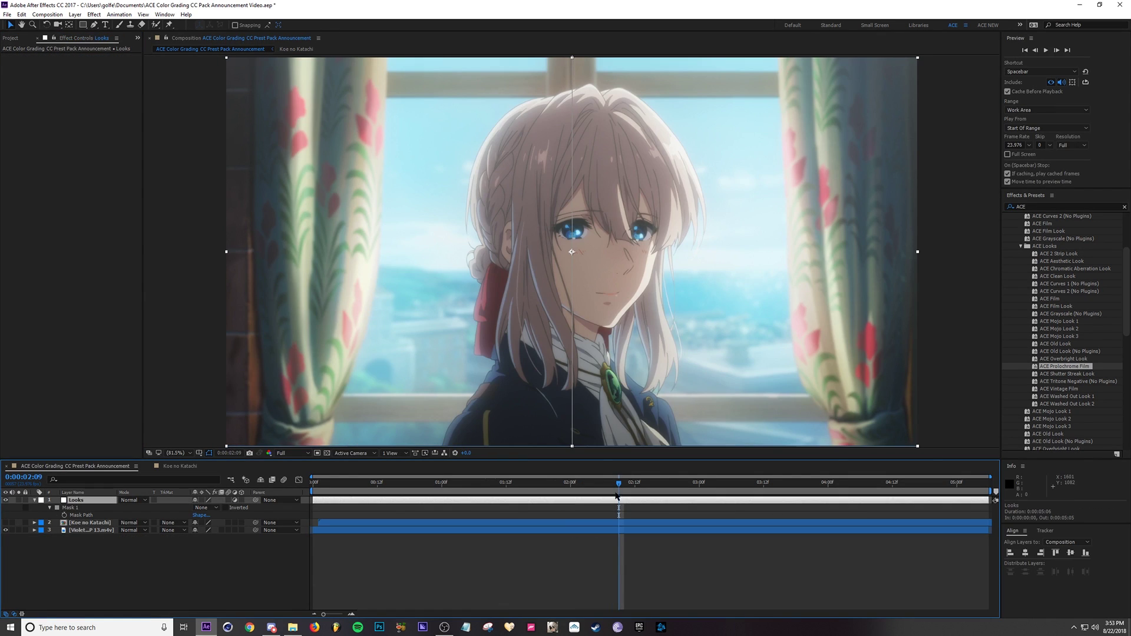
double_click(1063, 373)
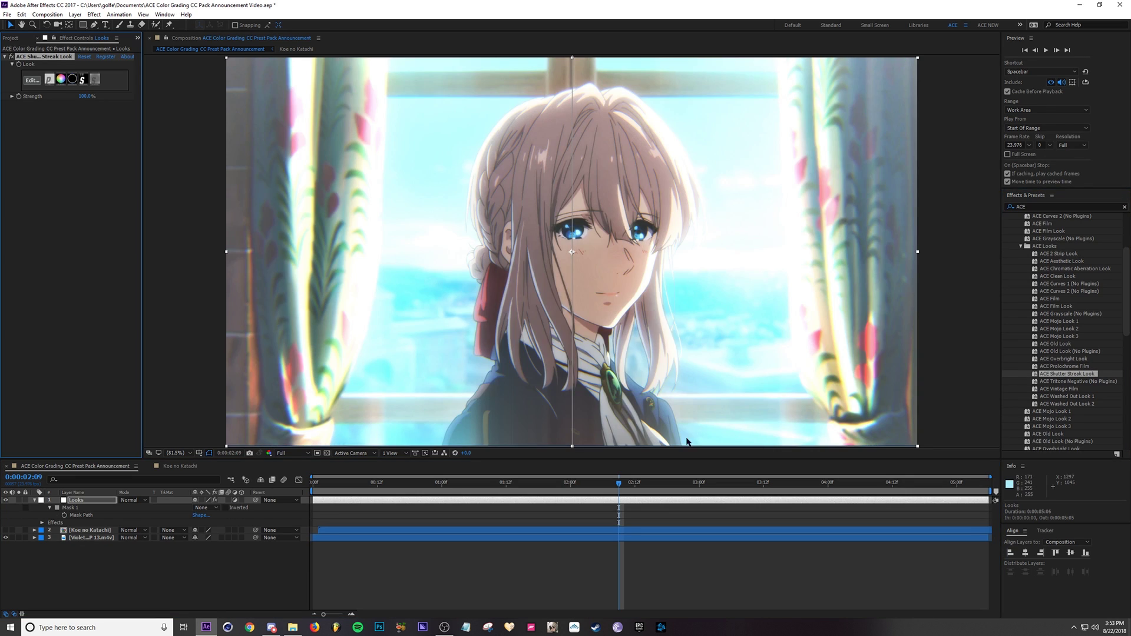
Save the project and play Violet Evergarden from 0:00:02:01 to 0:00:04:05 to view ACE Shutter Streak Look
key("ctrl+s")
left_click(610, 516)
left_click_drag(626, 484, 575, 484)
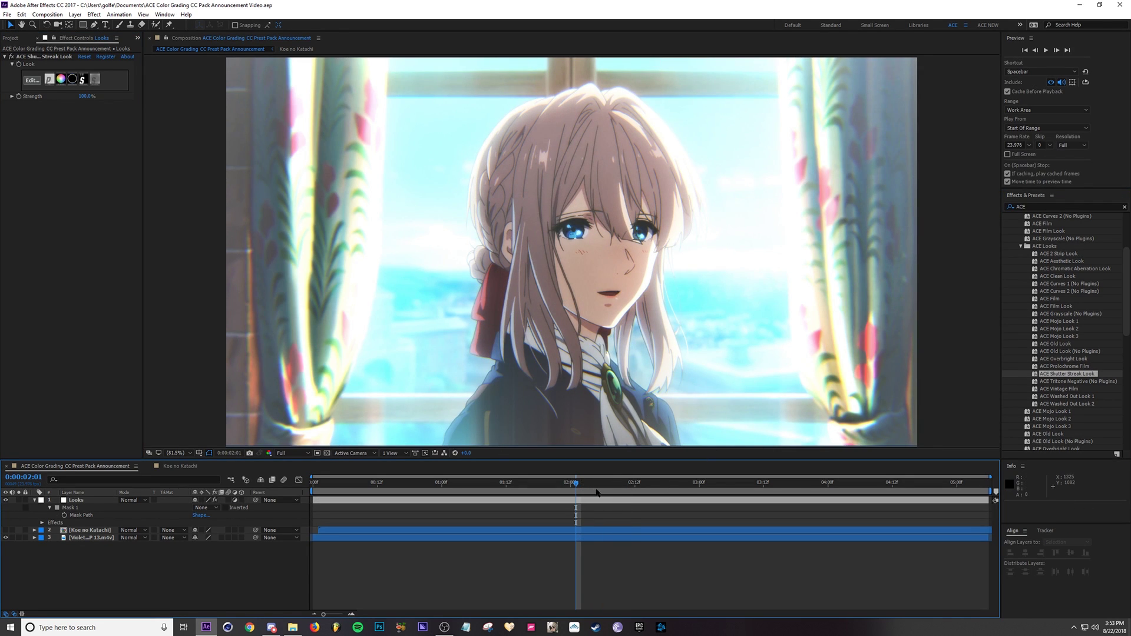
key("space")
key("space")
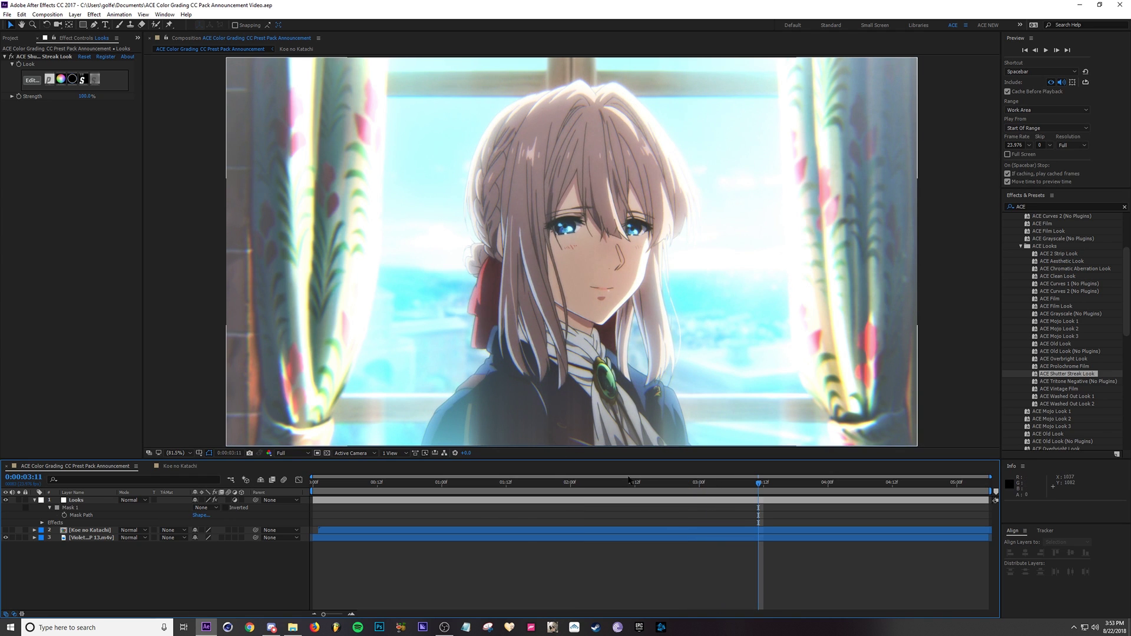
key("space")
key("space")
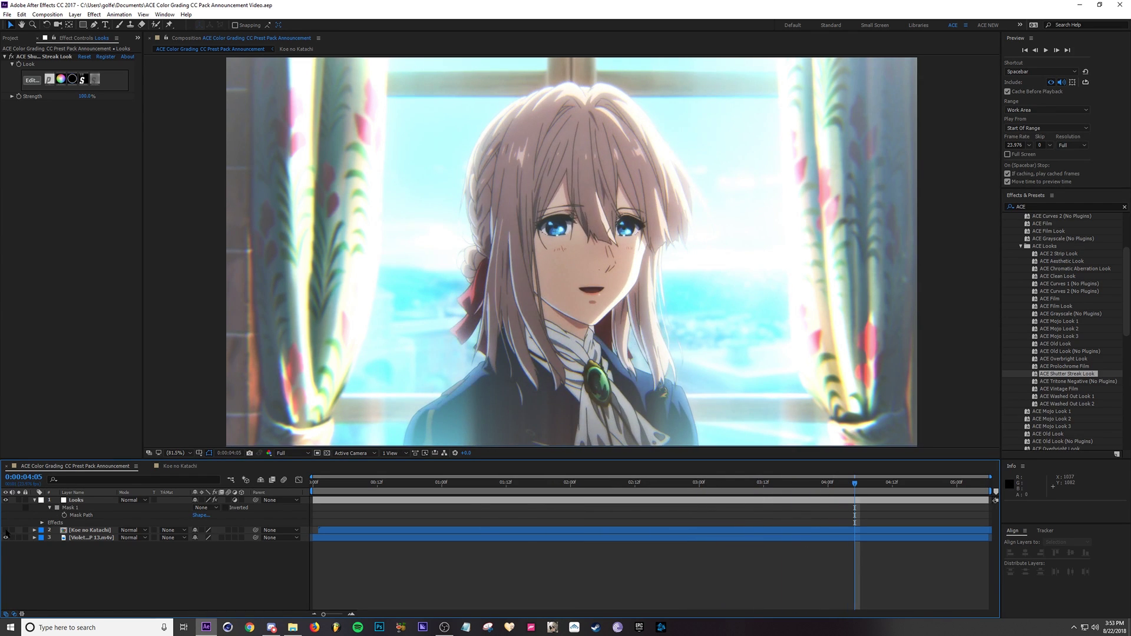
Show Koe no Katachi and scrub to 0:00:01:04 to view ACE Shutter Streak Look, then hide it at 0:00:02:10
left_click(5, 529)
left_click_drag(659, 485, 465, 492)
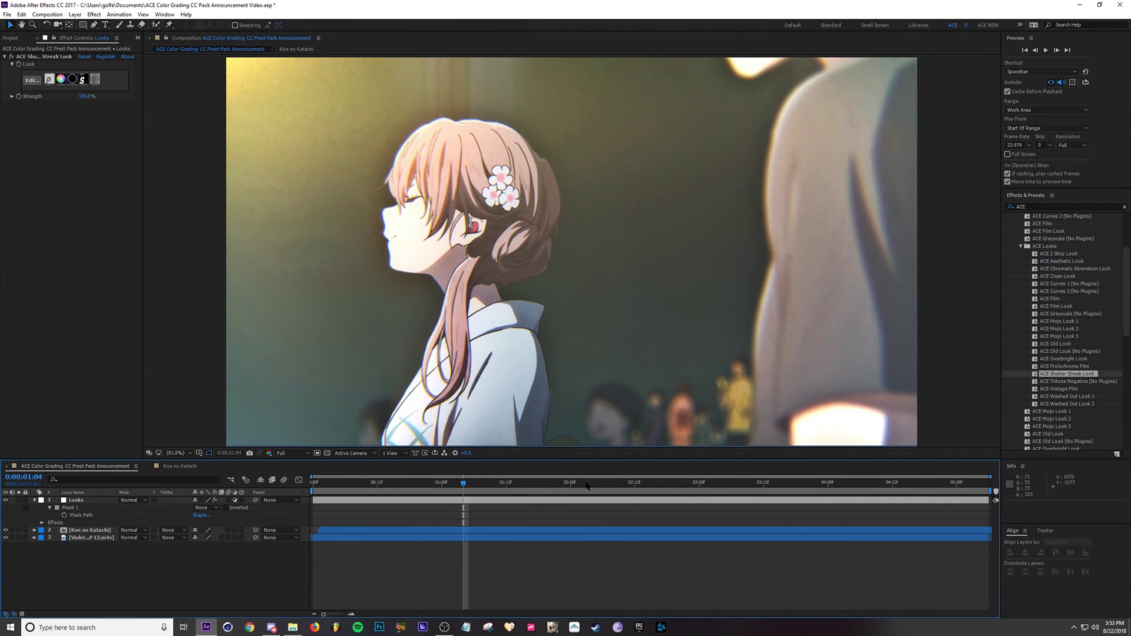
left_click(625, 482)
left_click(6, 530)
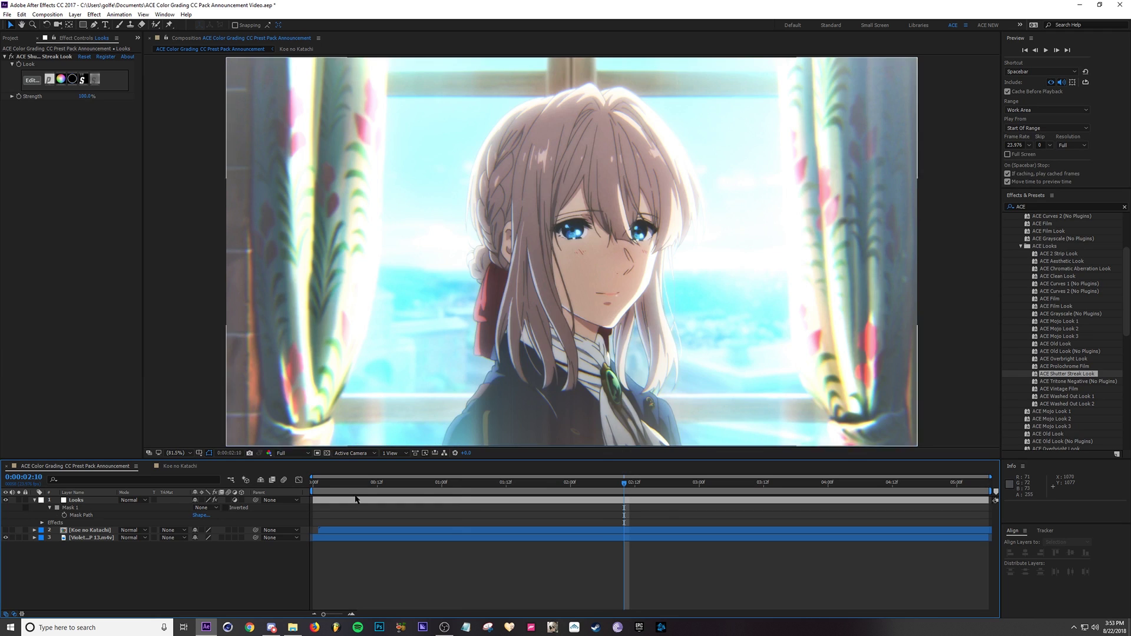
Replace ACE Shutter Streak Look on the Looks layer with ACE Tritone Negative (No Plugins), with the playhead at 0:00:02:15
key("space")
left_click(26, 57)
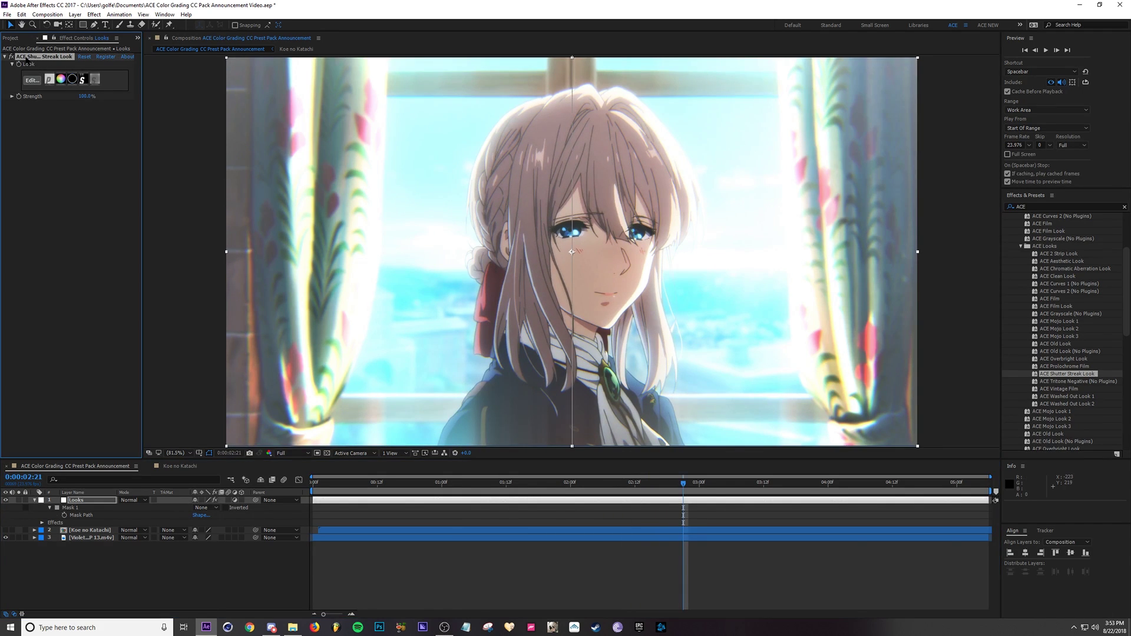
key("Delete")
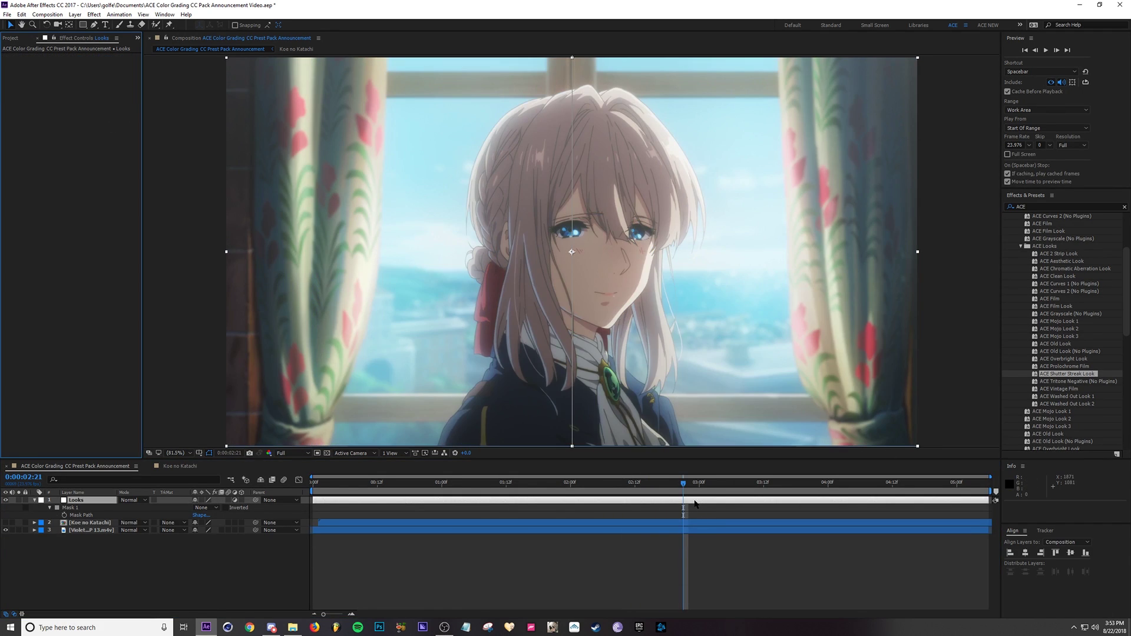
left_click(695, 504)
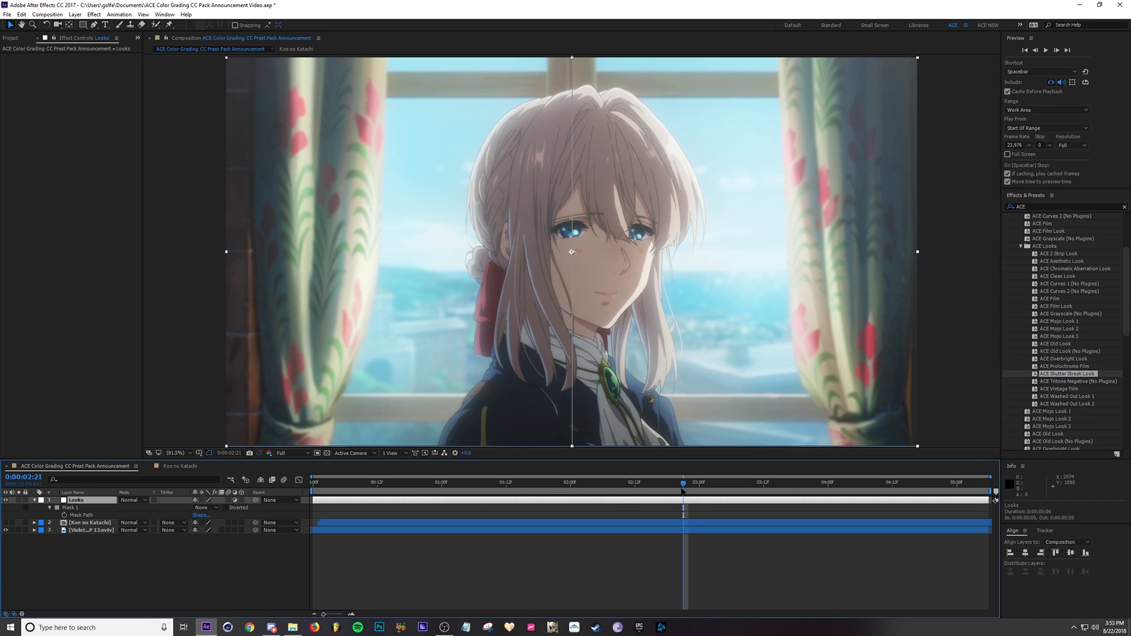
left_click_drag(682, 490, 651, 491)
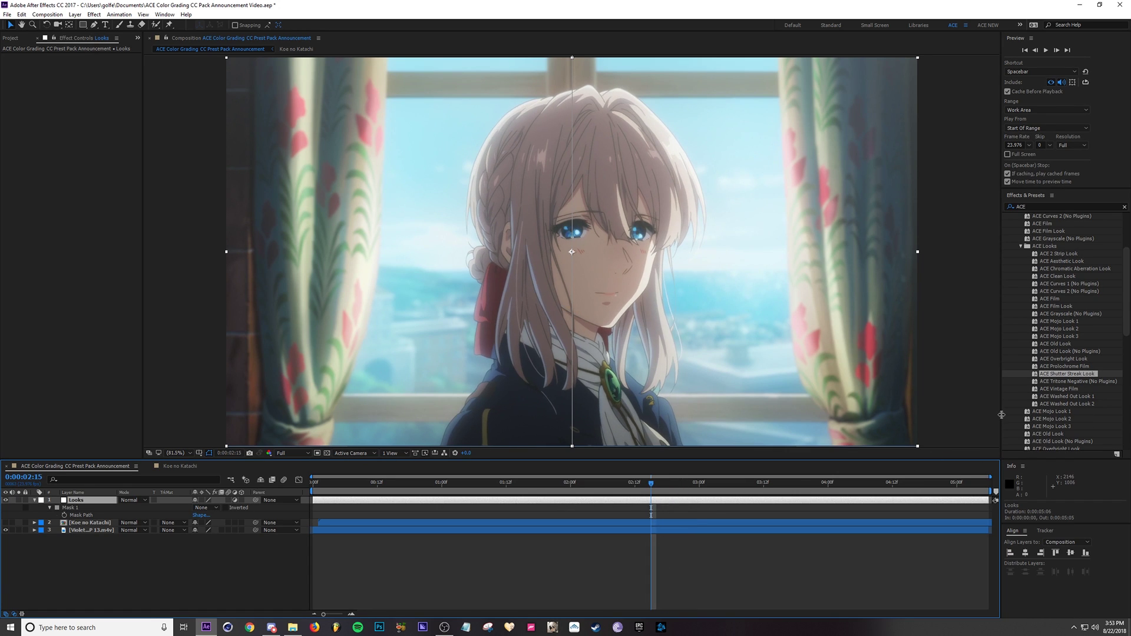
double_click(1069, 381)
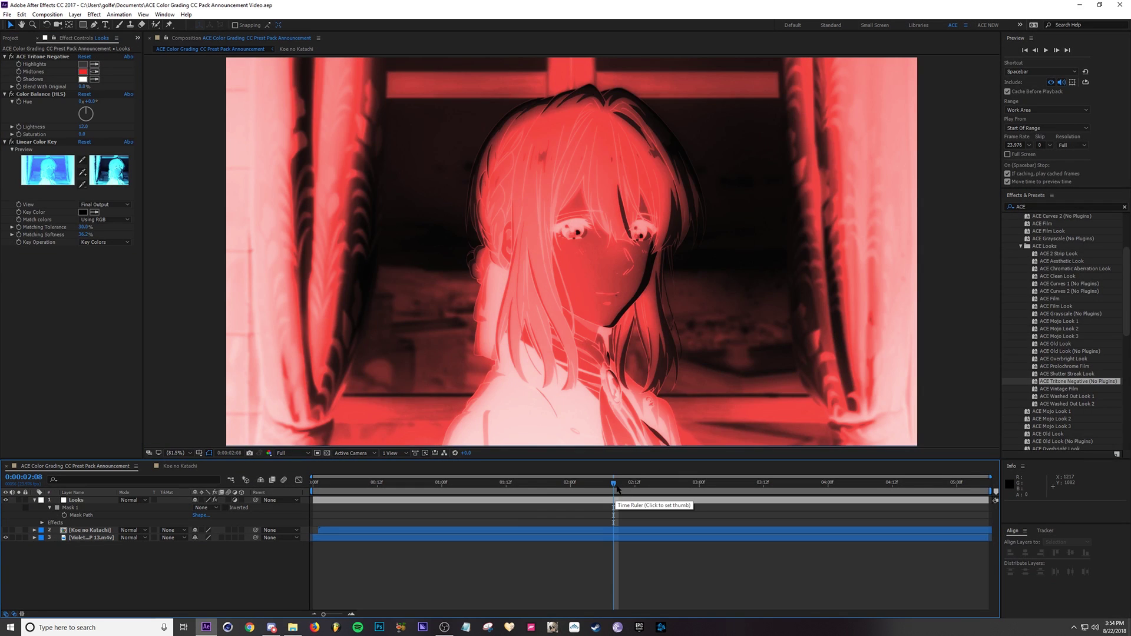
Preview ACE Tritone Negative on Violet Evergarden with the transparency grid on, then try another Linear Color Key matching value and undo it
key("space")
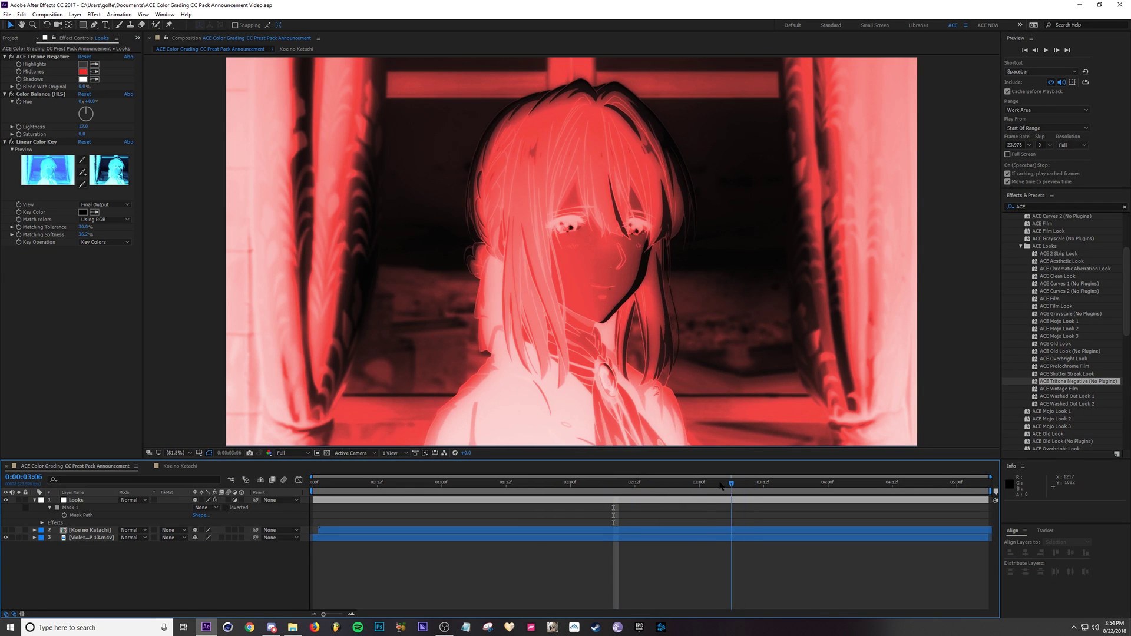
left_click(44, 142)
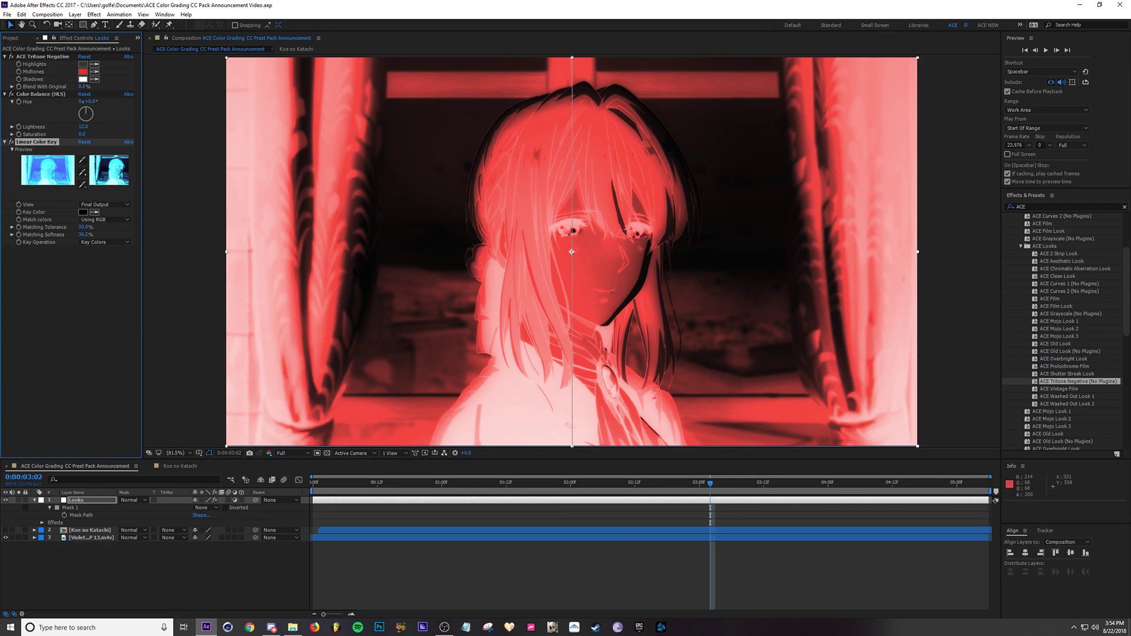
left_click(327, 453)
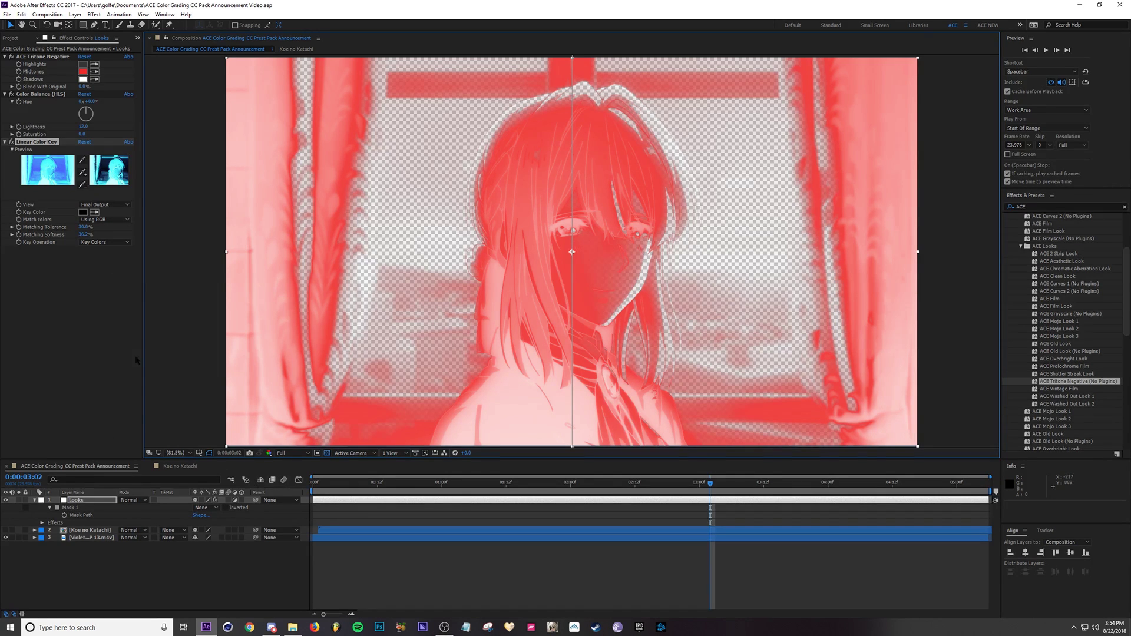
mouse_move(87, 238)
left_mouse_down()
mouse_move(96, 239)
mouse_move(77, 241)
left_mouse_up()
key("ctrl+z")
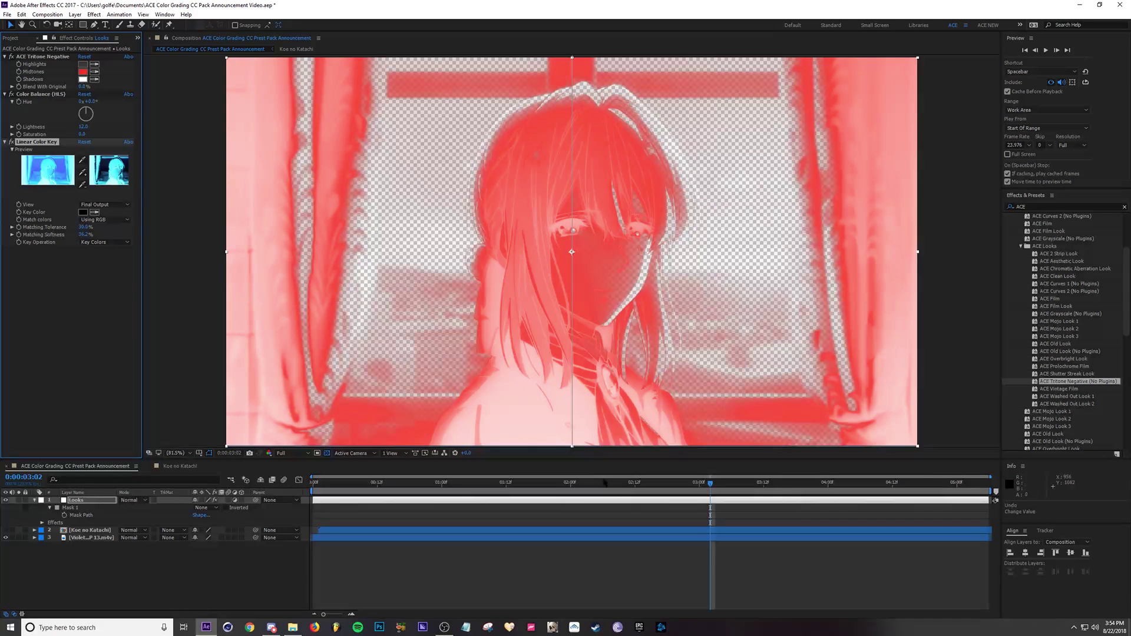
Show Koe no Katachi instead of Violet Evergarden, play it to 0:00:04:03, and turn off the transparency grid, ending at 0:00:03:12
left_click(608, 482)
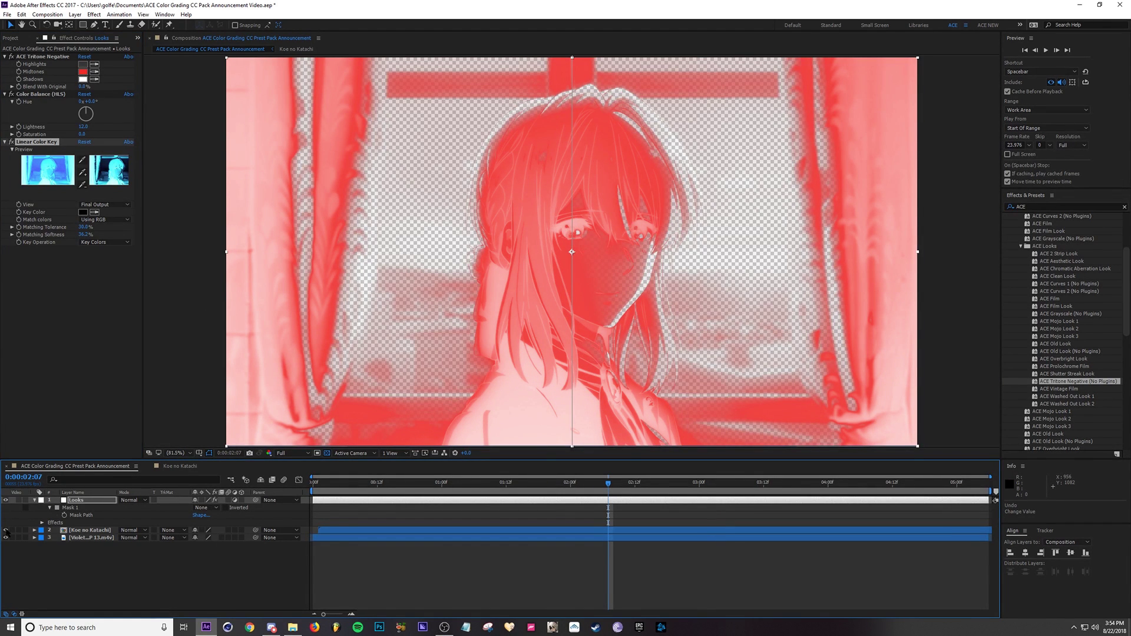
left_click_drag(6, 530, 29, 542)
key("space")
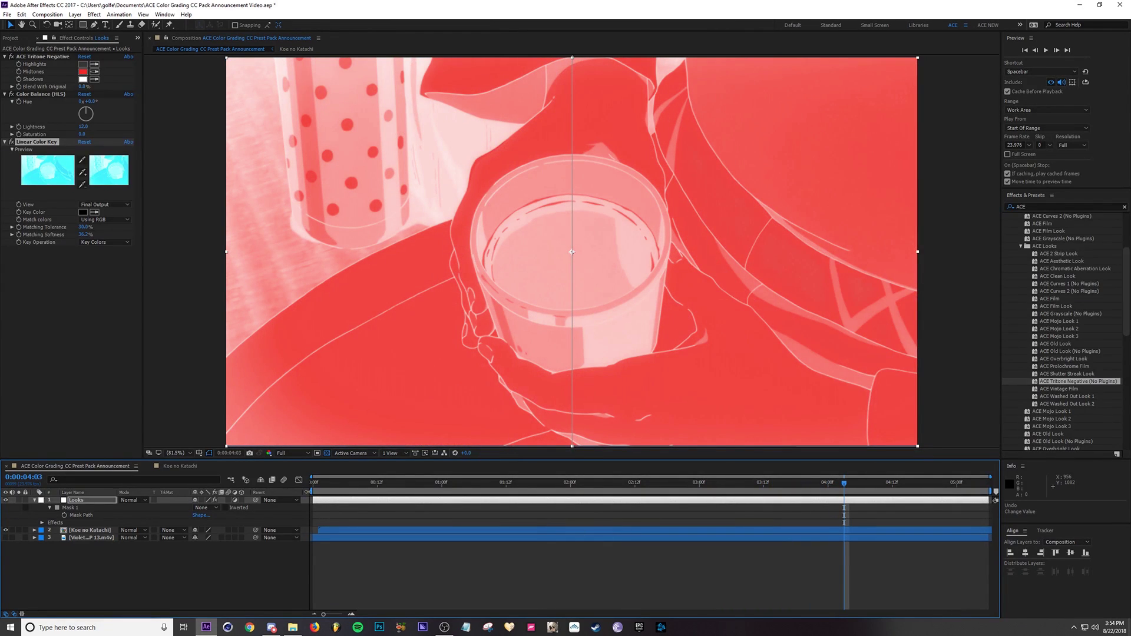
left_click(345, 454)
left_click(327, 453)
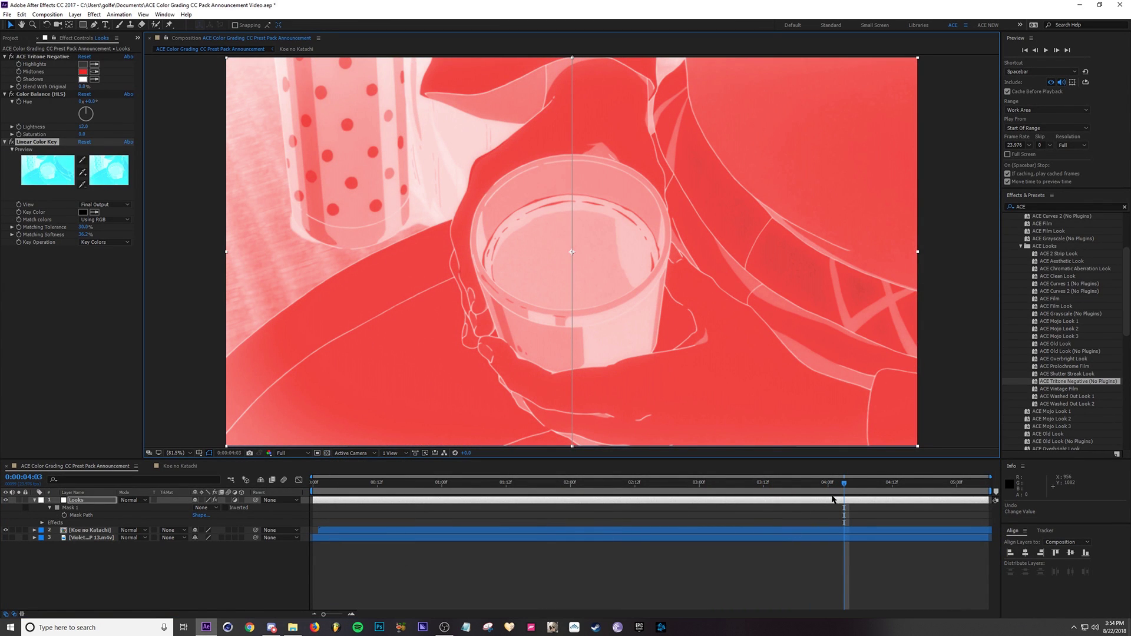
left_click_drag(831, 483, 763, 488)
left_click(757, 513)
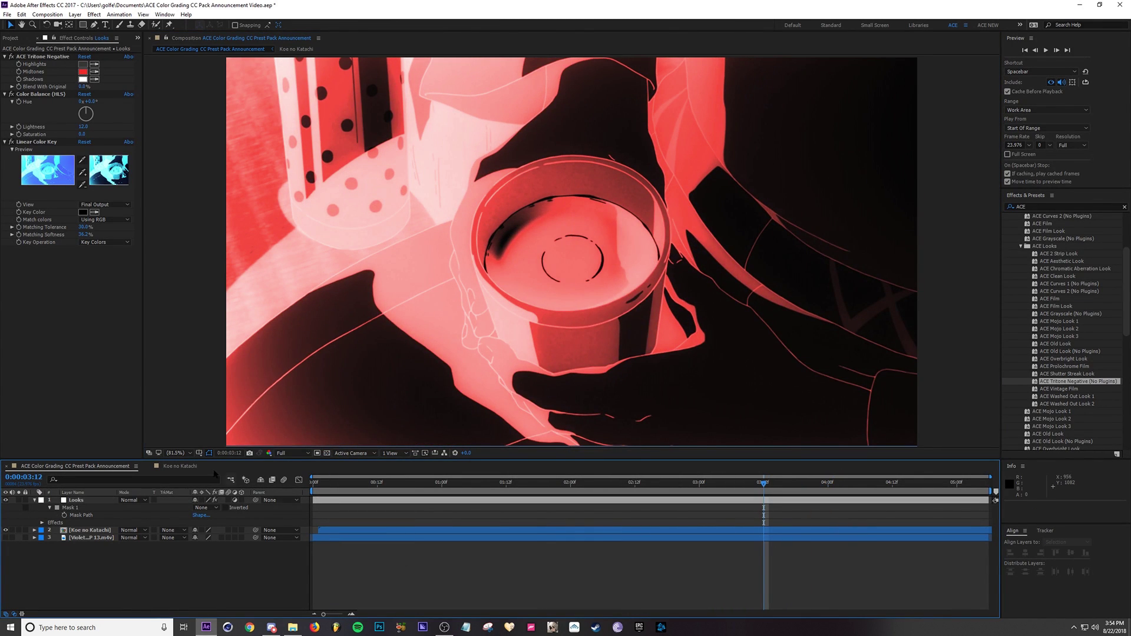
Replace all three Tritone Negative effects on the Looks layer with ACE Vintage Film and save the project
key("ctrl+s")
left_click(39, 57)
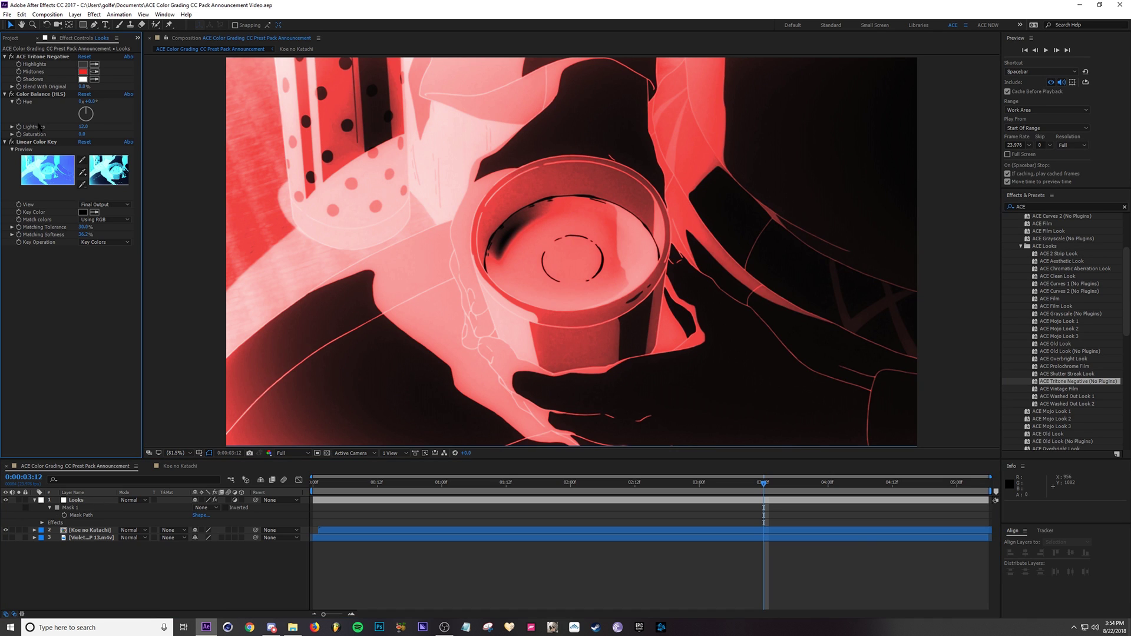
left_click(30, 56)
key("ctrl+a")
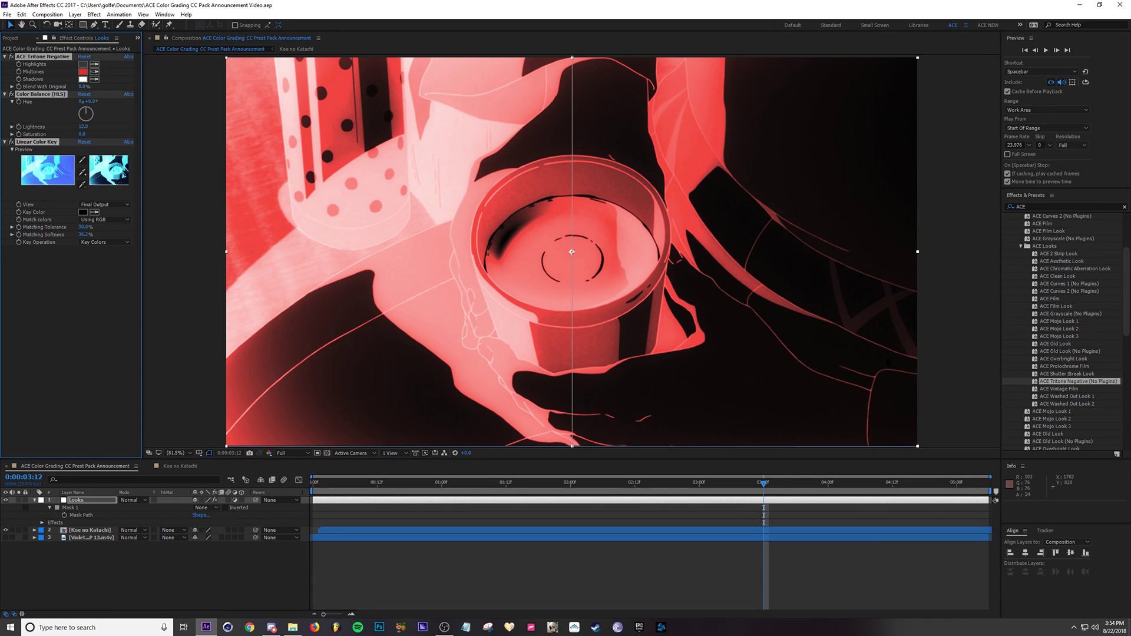
key("Delete")
left_click(591, 508)
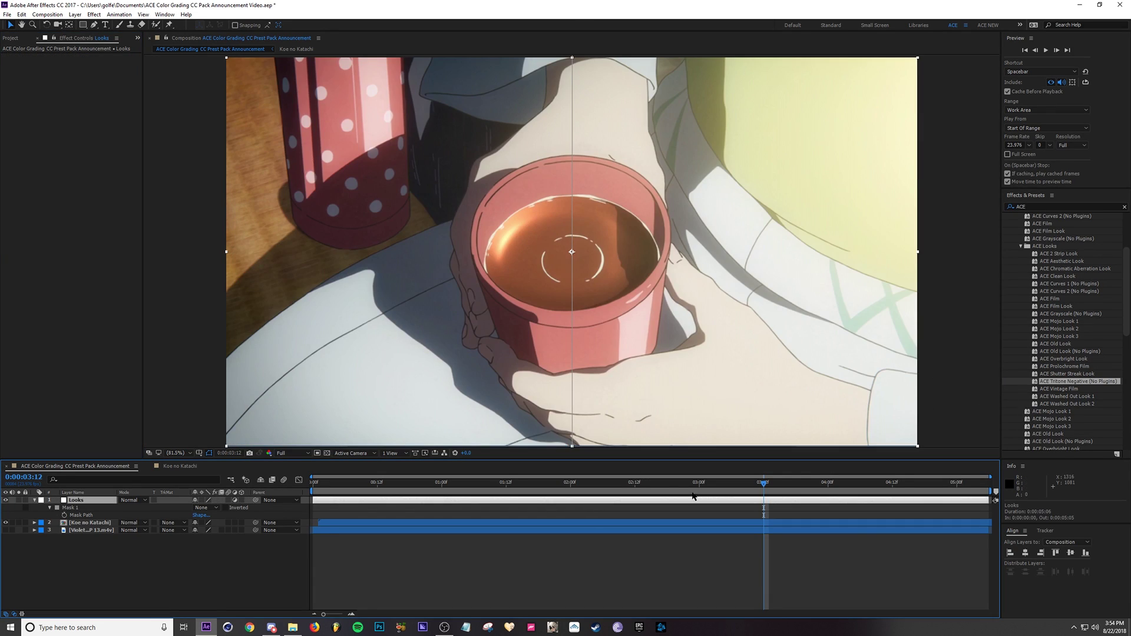
left_click(1072, 390)
key("ctrl+s")
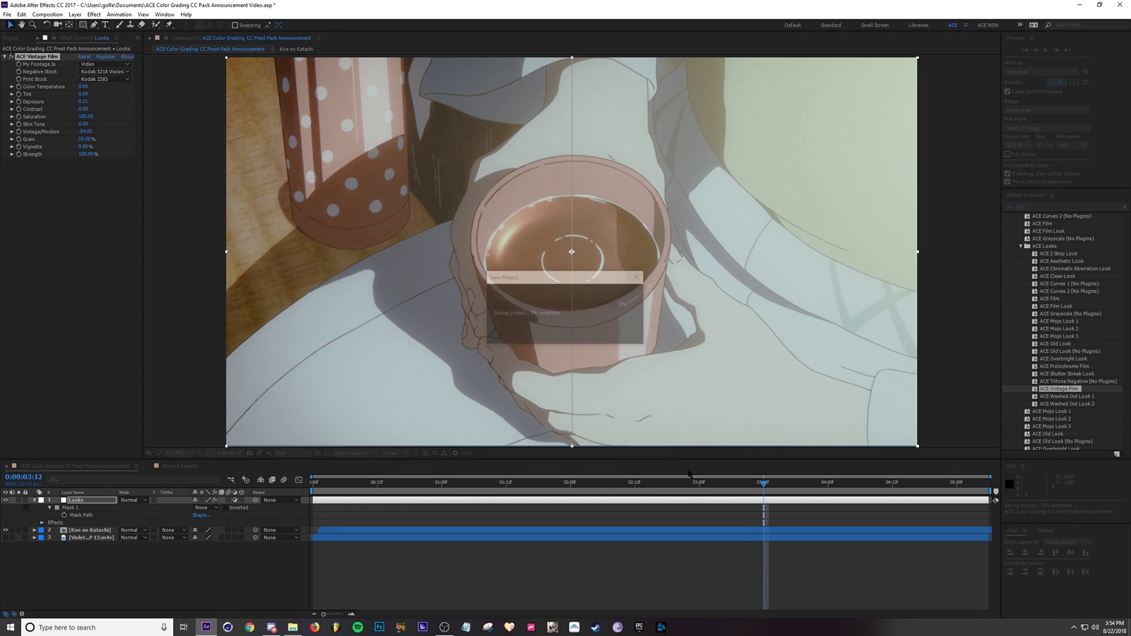
Scrub Koe no Katachi to 0:00:02:16 and on to 0:00:03:06 to view ACE Vintage Film
left_click_drag(711, 484, 656, 489)
left_click(635, 522)
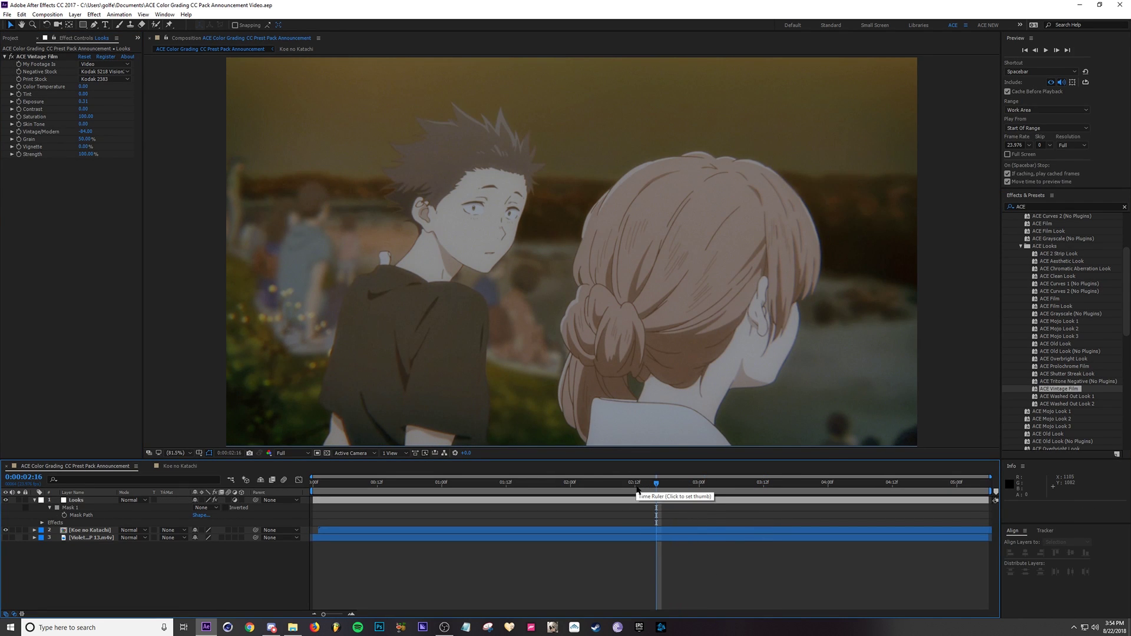
left_click_drag(677, 484, 731, 495)
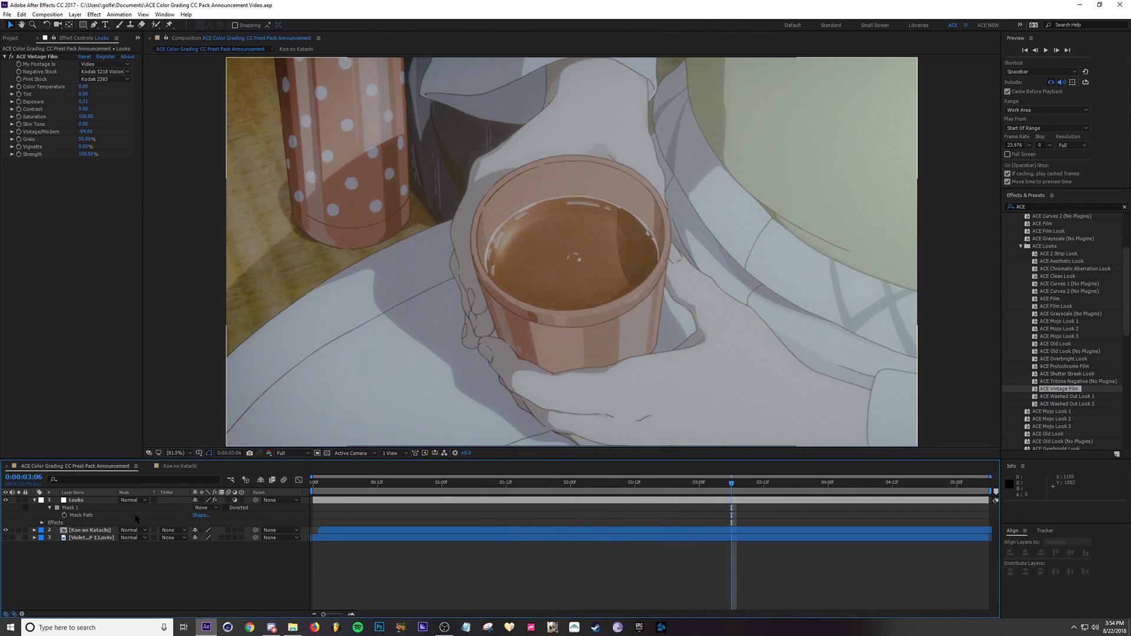
Show Violet Evergarden, hide Koe no Katachi, and scrub to 0:00:03:11 to view ACE Vintage Film
left_click(5, 537)
left_click(5, 529)
left_click(6, 530)
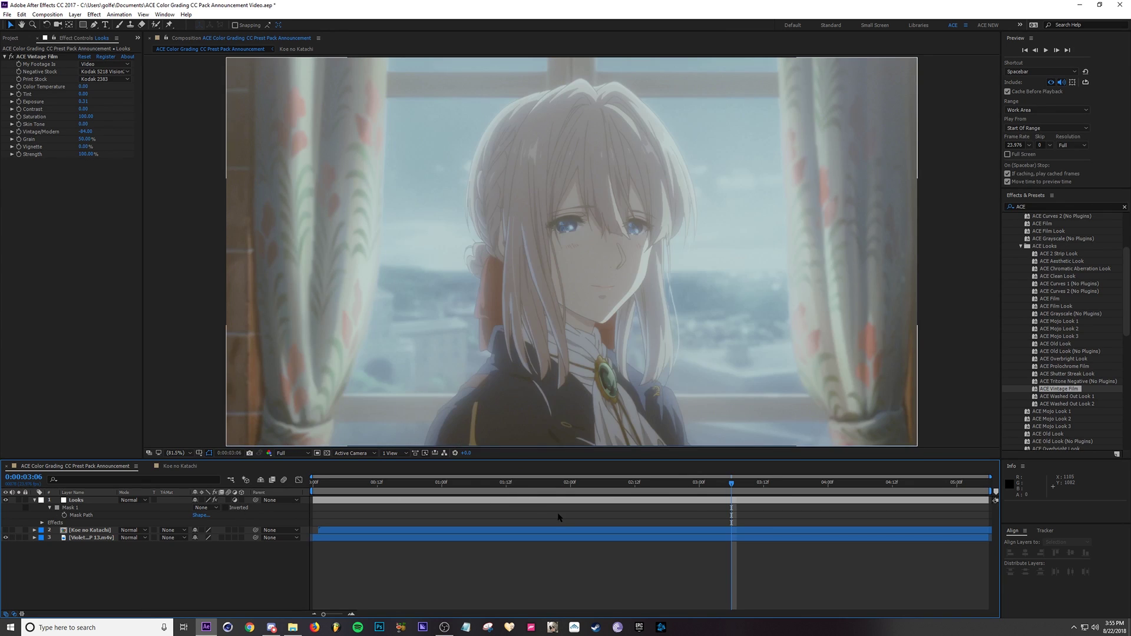
left_click(624, 482)
left_click_drag(631, 484, 758, 484)
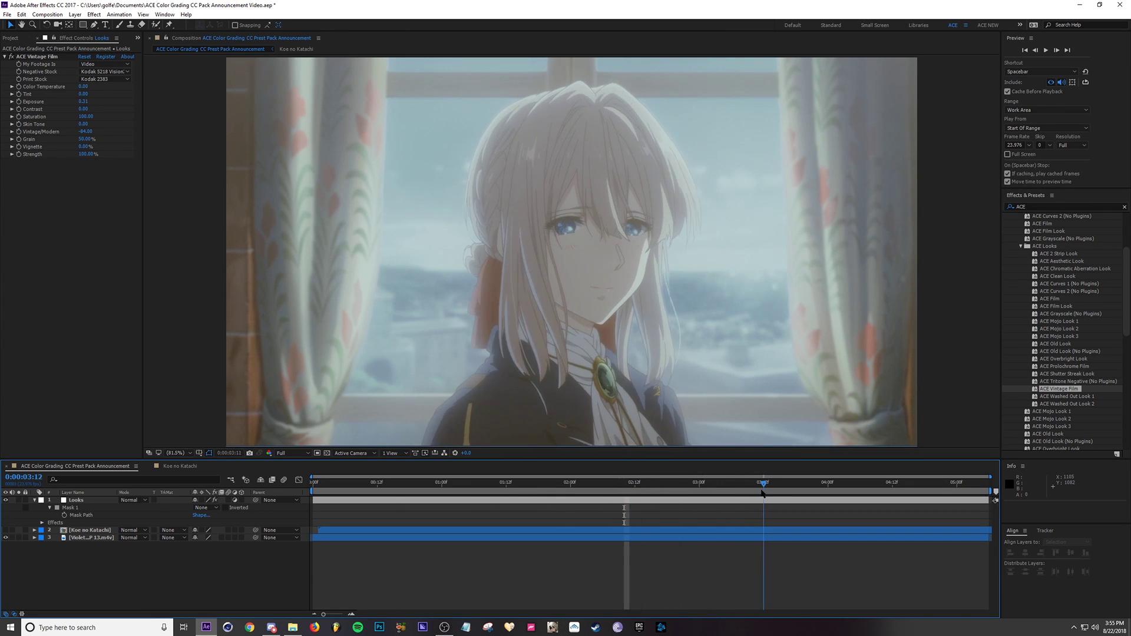
Set Mask 1 on the Looks layer to Add and scrub Violet Evergarden to 0:00:03:23 for a split before-and-after comparison
left_click(80, 501)
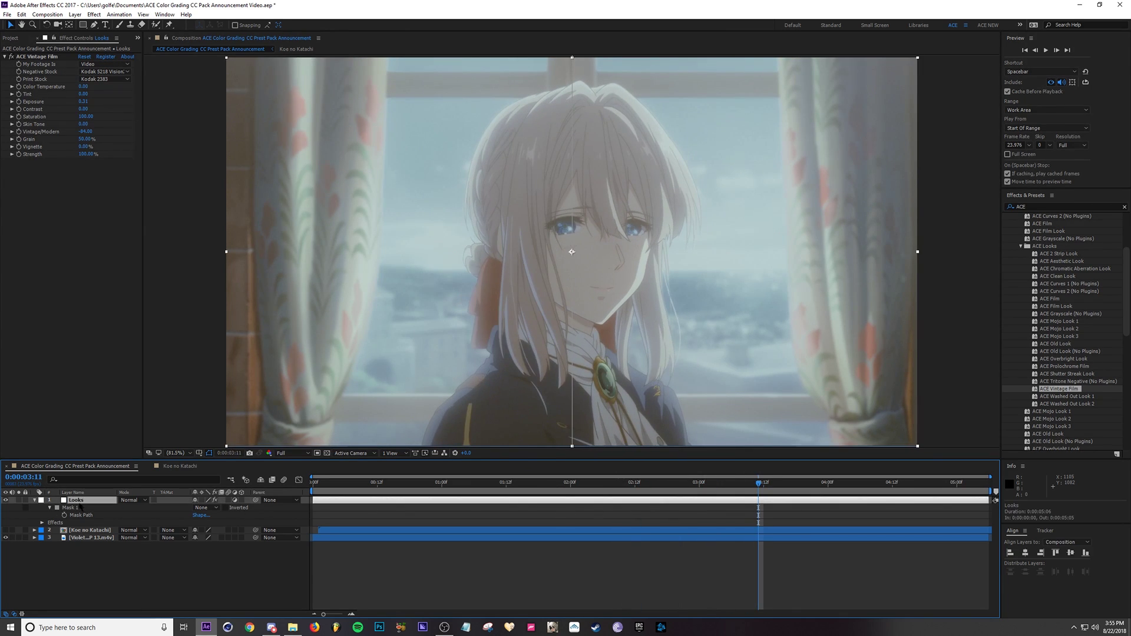
left_click(207, 510)
left_click(221, 527)
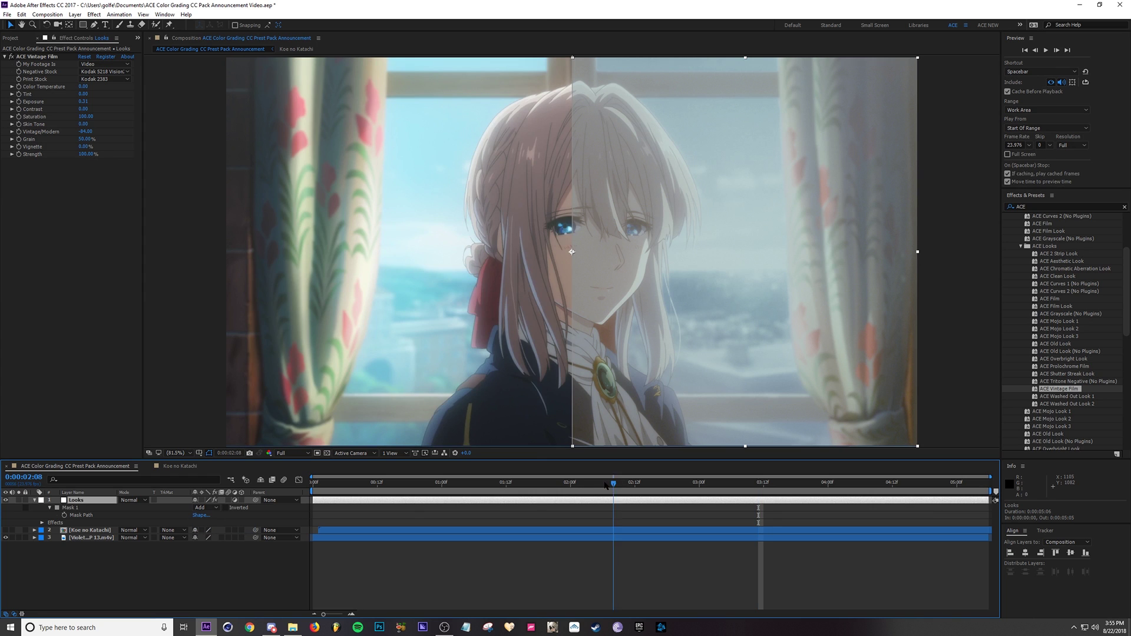
left_click_drag(606, 485, 436, 489)
left_click(547, 515)
left_click_drag(556, 484, 808, 488)
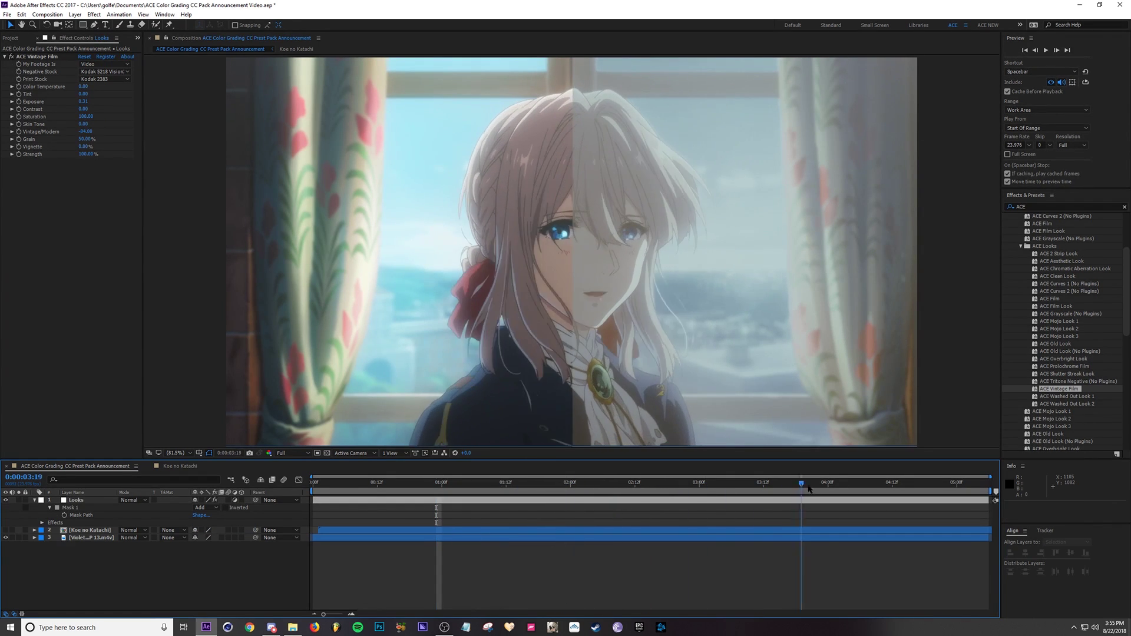
left_click(823, 483)
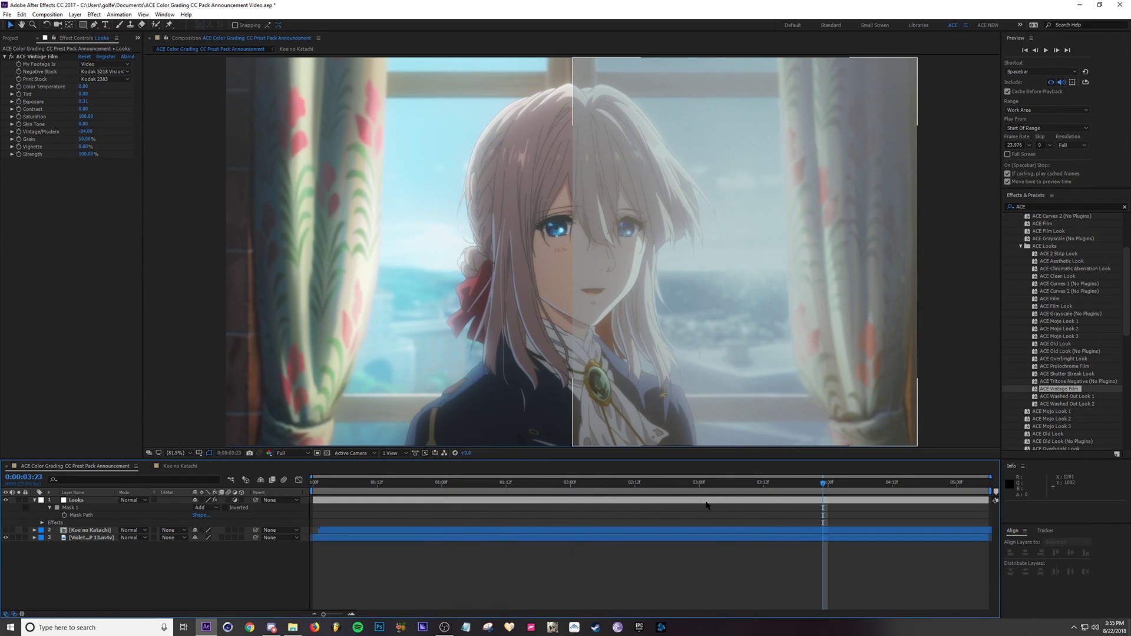
Replace ACE Vintage Film on the Looks layer with ACE Washed Out Look 1
left_click(51, 64)
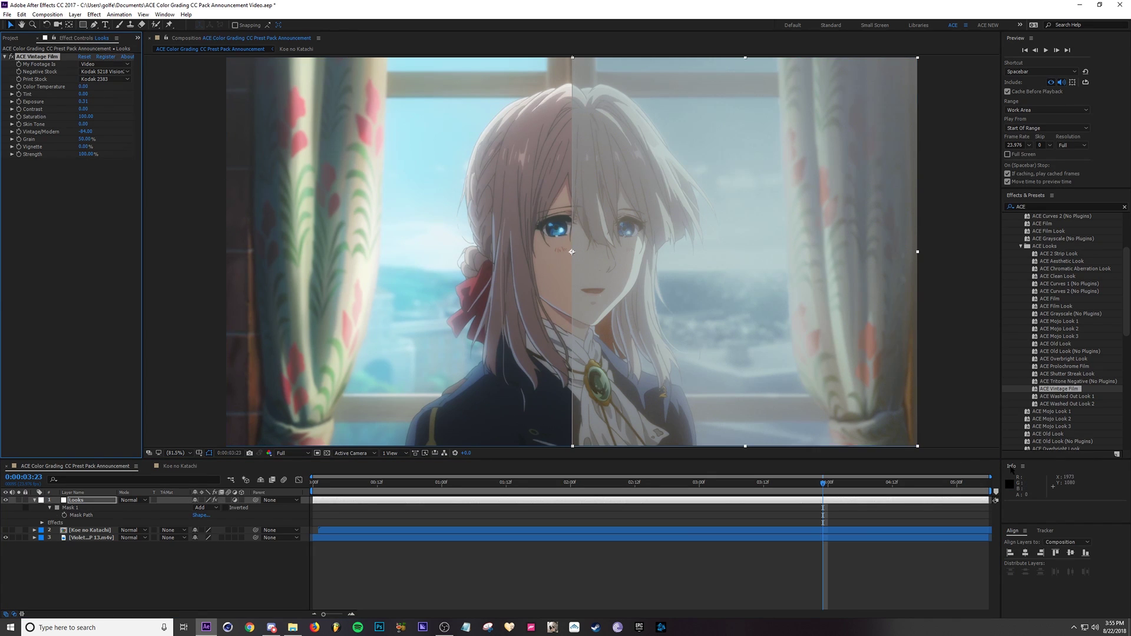
key("Delete")
double_click(1091, 397)
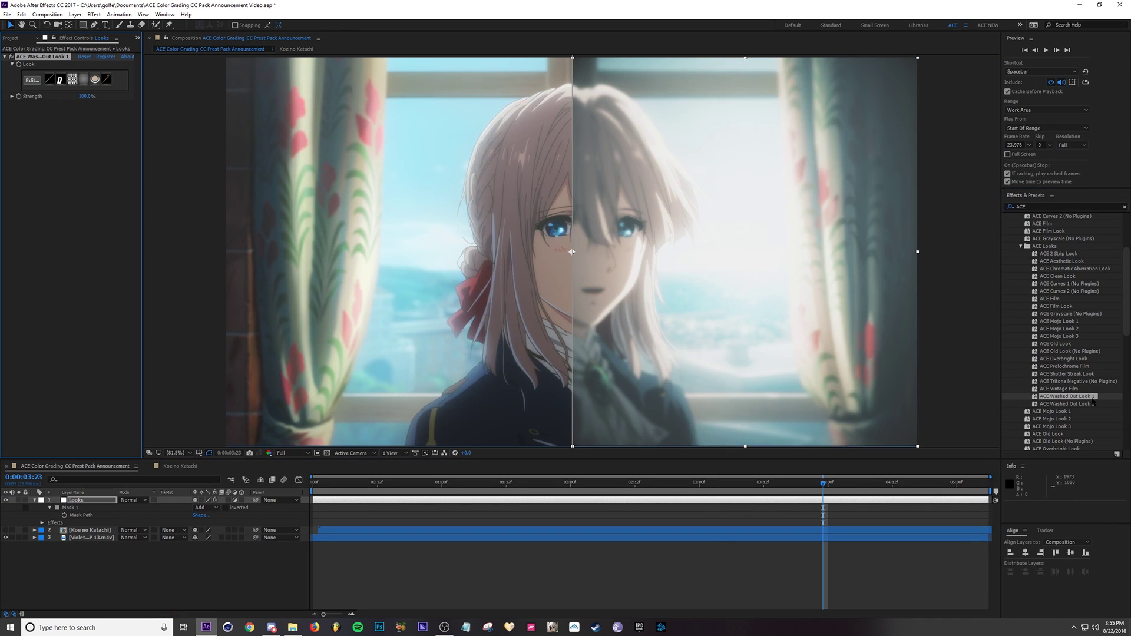
Set Mask 1 on the Looks layer to None at 0:00:02:13 and scrub Violet Evergarden to 0:00:04:09
left_click(636, 484)
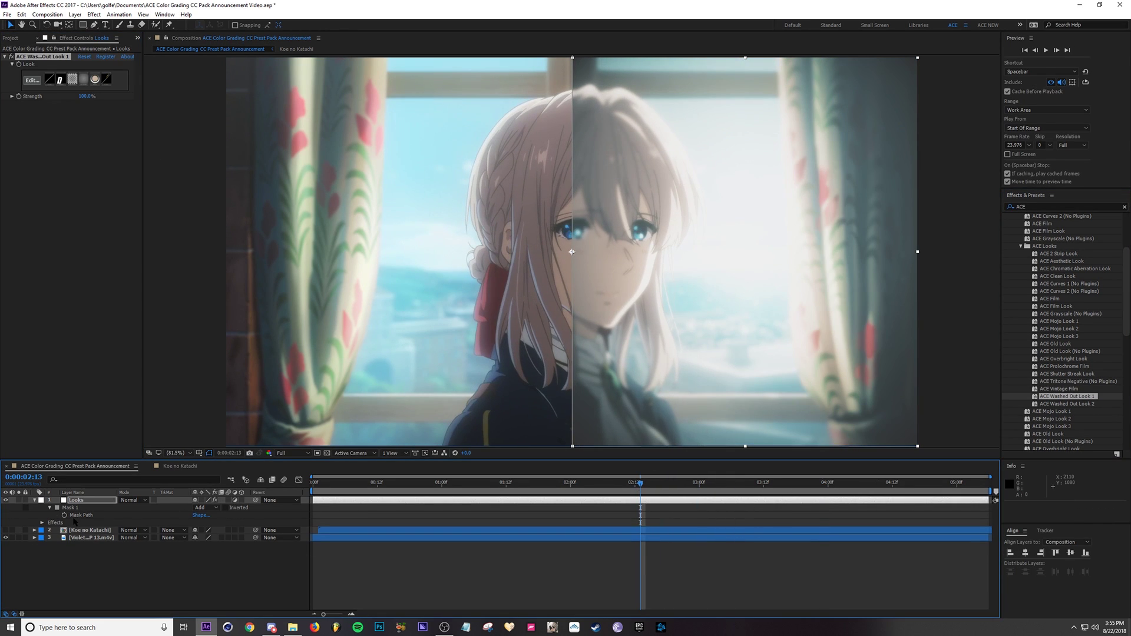
left_click(206, 507)
left_click(206, 511)
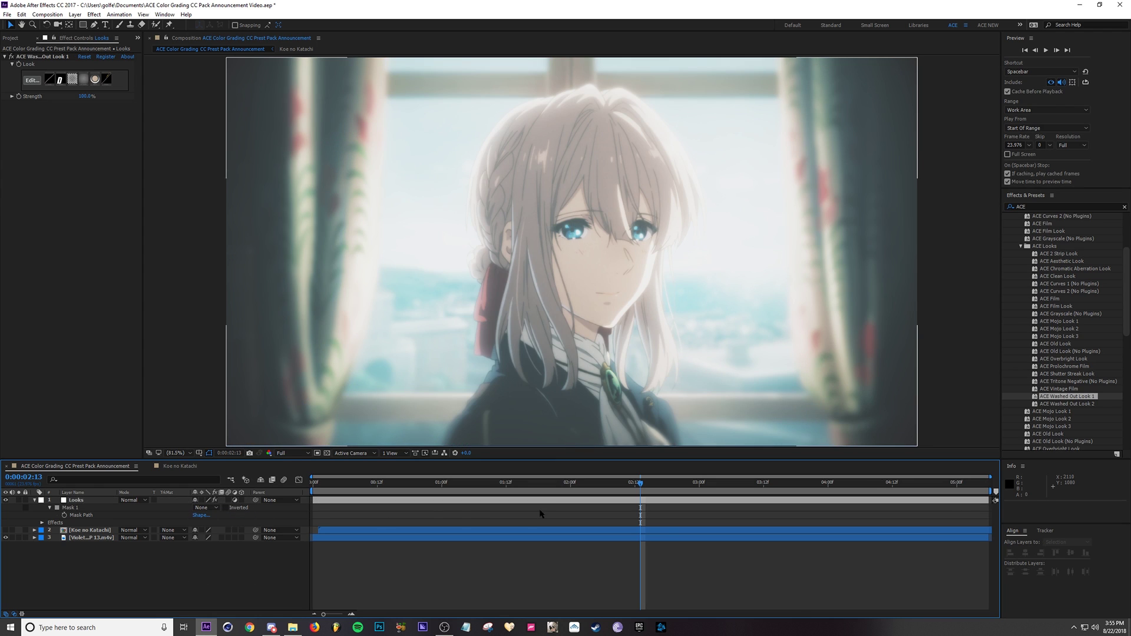
left_click_drag(641, 484, 876, 507)
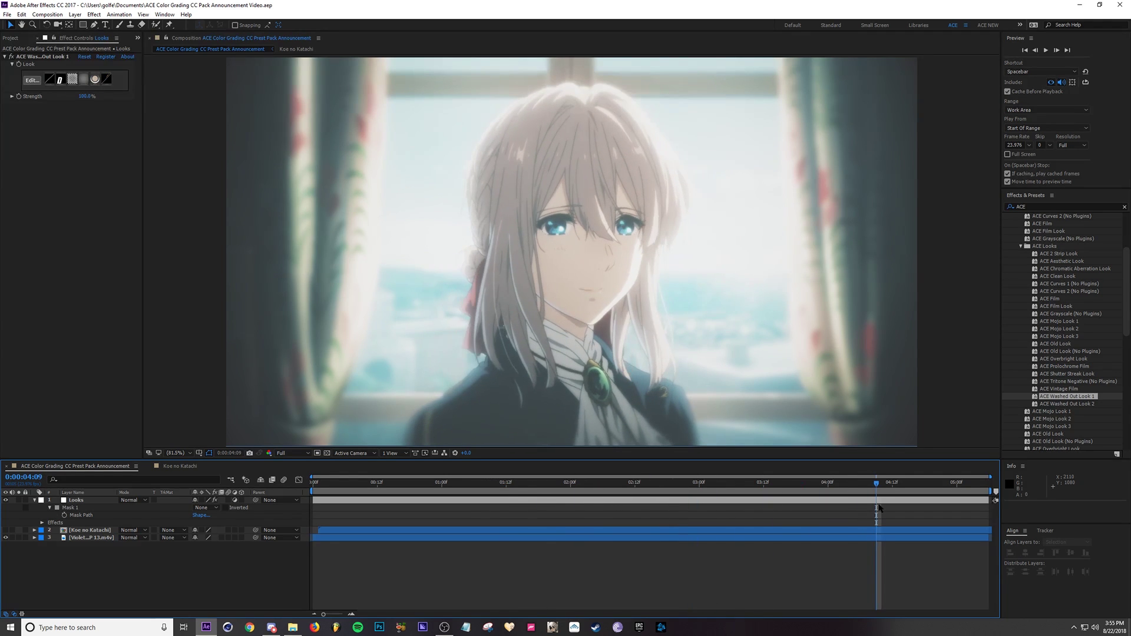
Show the Koe no Katachi layer and scrub back to 0:00:02:08 to view ACE Washed Out Look 1
left_click(6, 530)
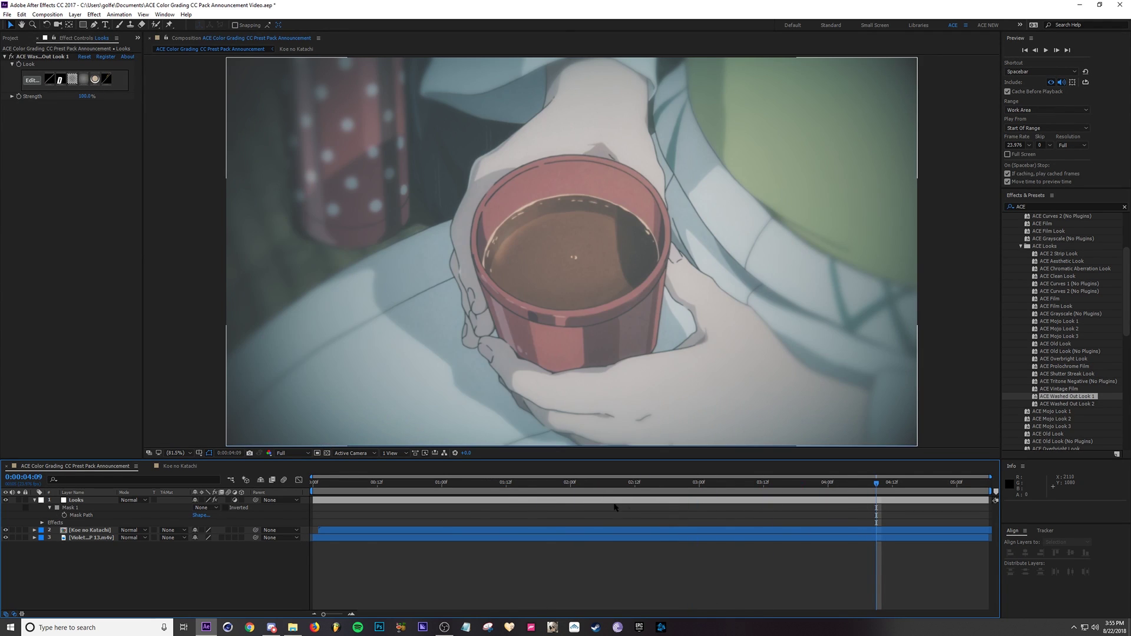
left_click_drag(874, 483, 575, 496)
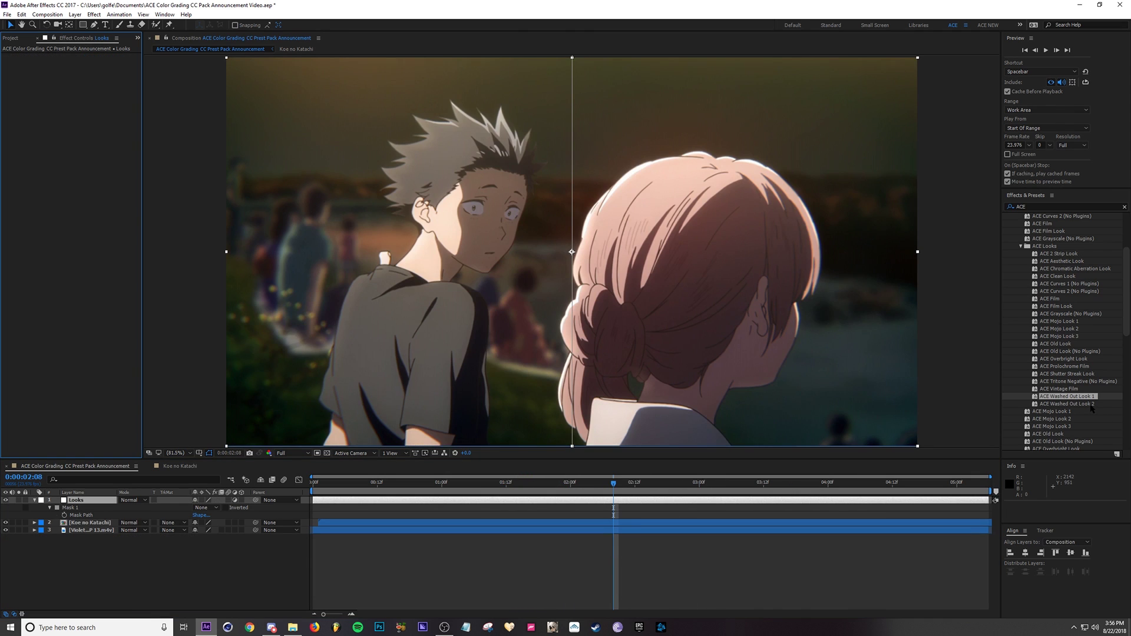
Replace ACE Washed Out Look 1 on the Looks layer with ACE Washed Out Look 2 and scrub Koe no Katachi to 0:00:03:15
double_click(1090, 405)
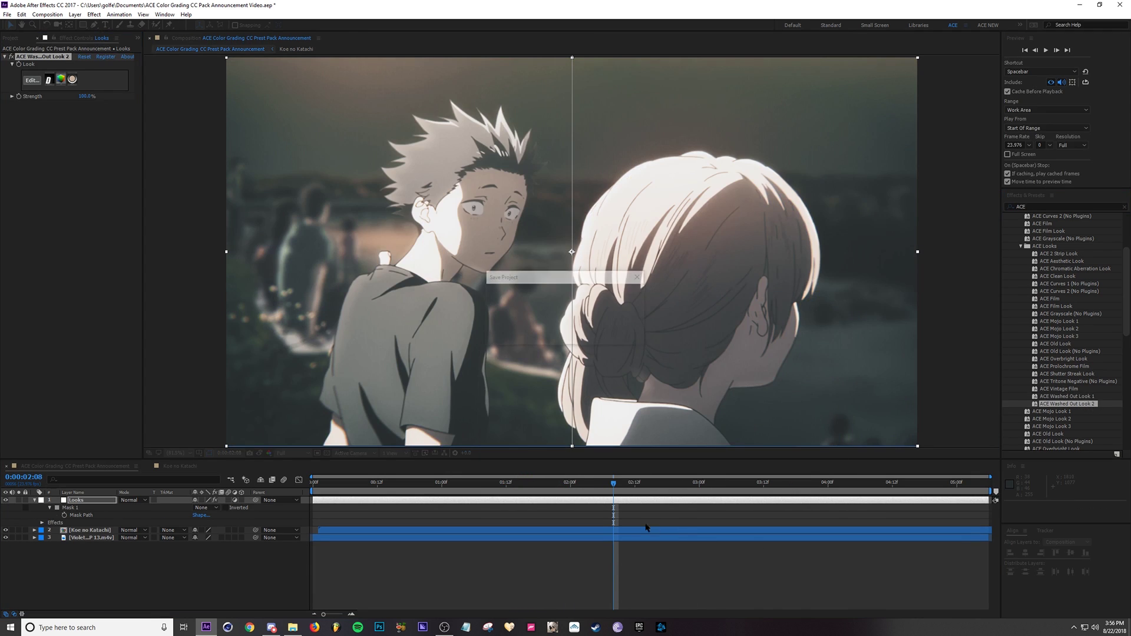
left_click(702, 494)
key("space")
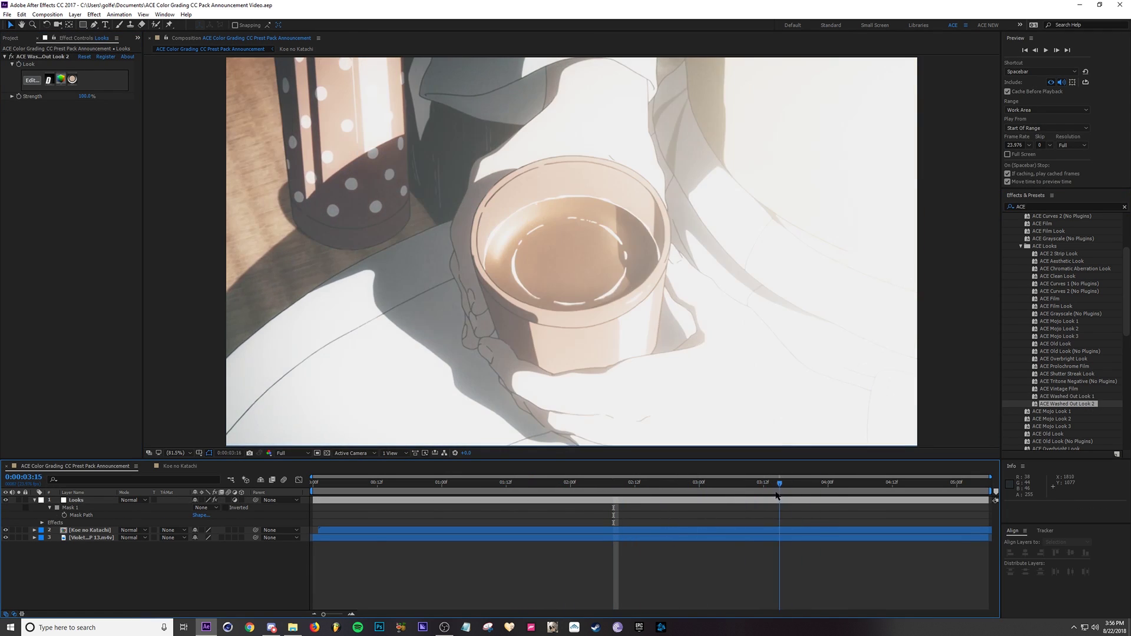
Hide Koe no Katachi and scrub through Violet Evergarden to 0:00:04:14 to view ACE Washed Out Look 2
left_click(6, 530)
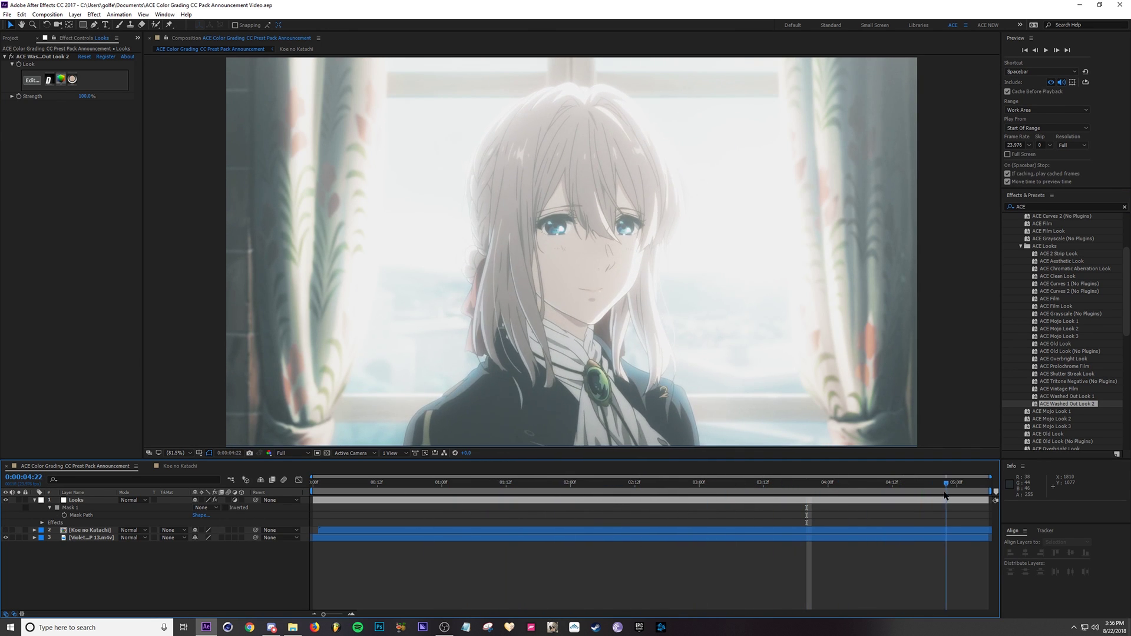
left_click_drag(835, 492, 783, 513)
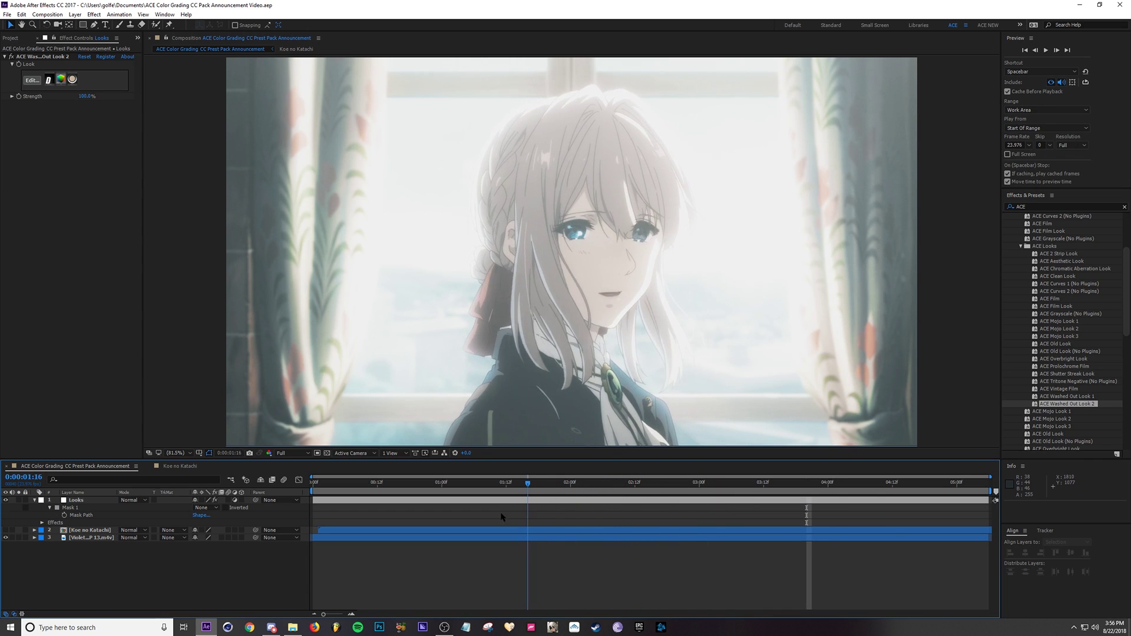
left_click_drag(501, 517, 577, 490)
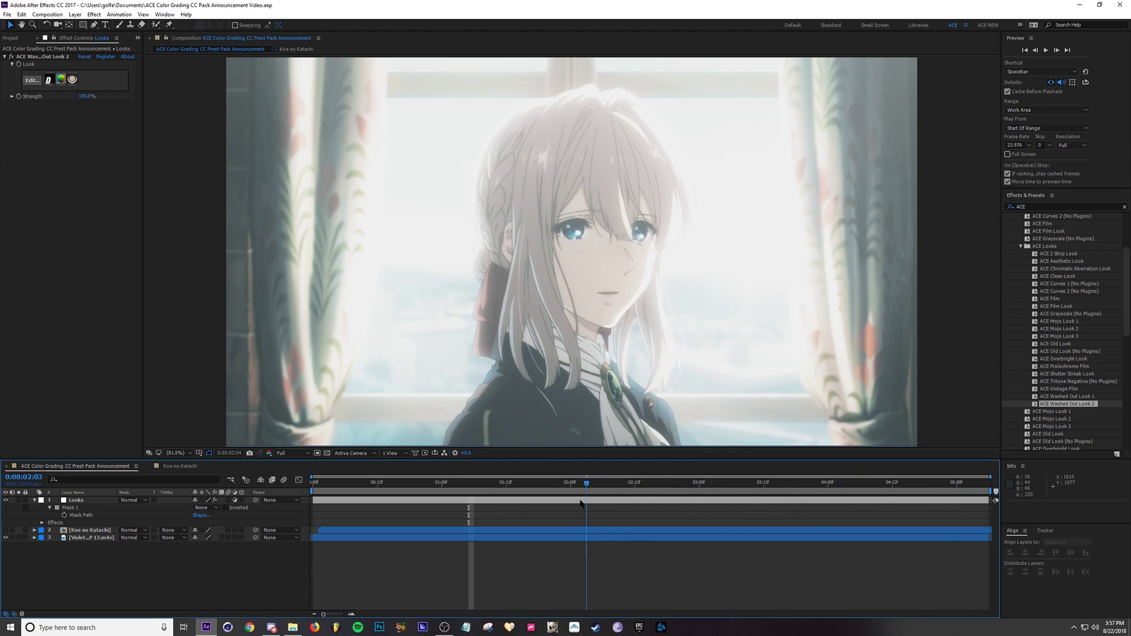
left_click(741, 484)
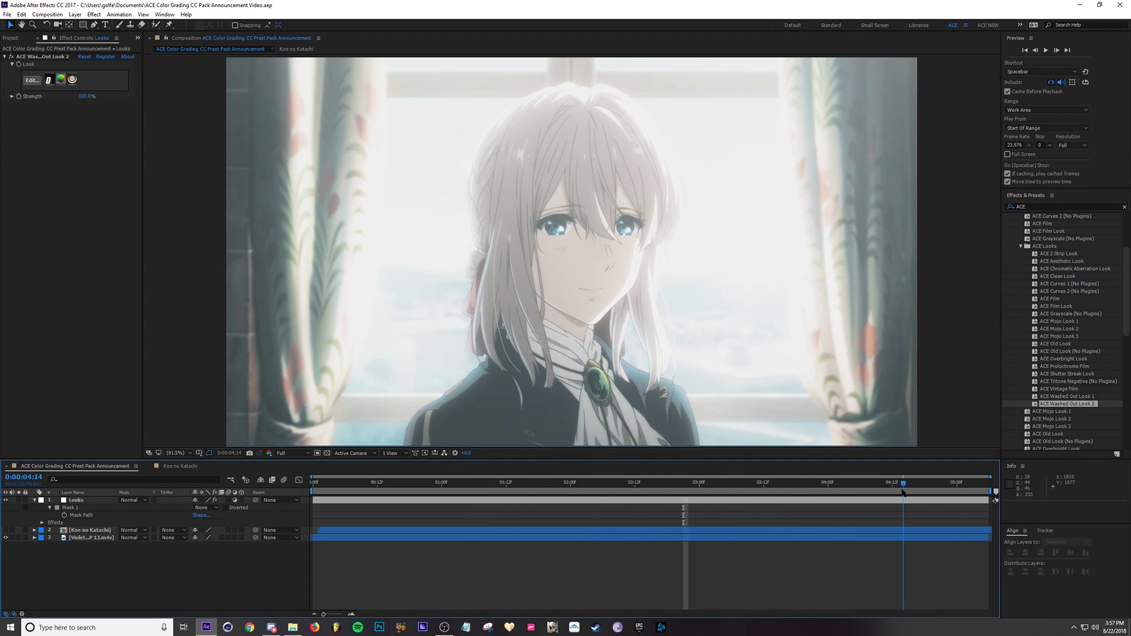